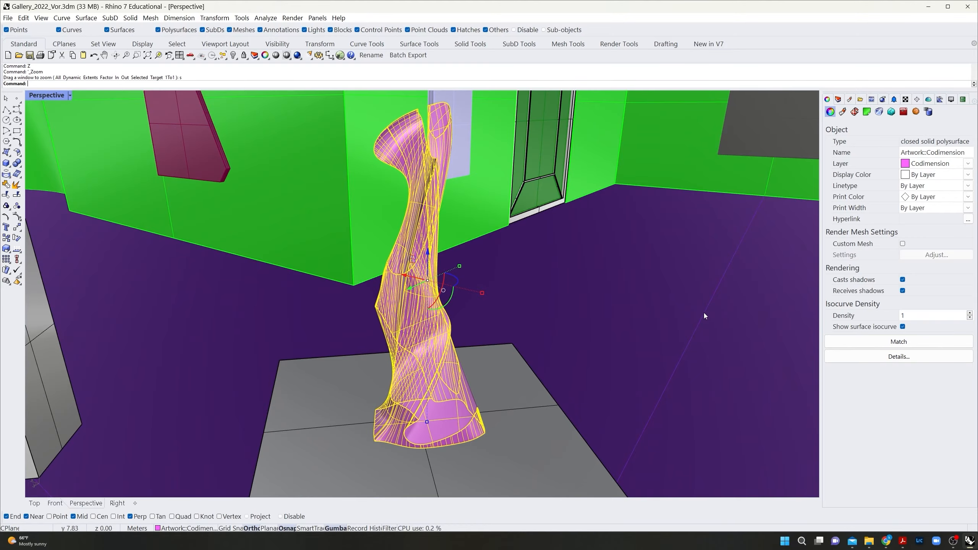
Step: Examine the gallery building's exterior walls, roof, domes and glass entrance from several sides
{"action": "right_click_drag", "start_coordinate": [704, 313], "coordinate": [469, 295]}
{"action": "scroll", "coordinate": [466, 295], "scroll_direction": "down", "scroll_amount": 15}
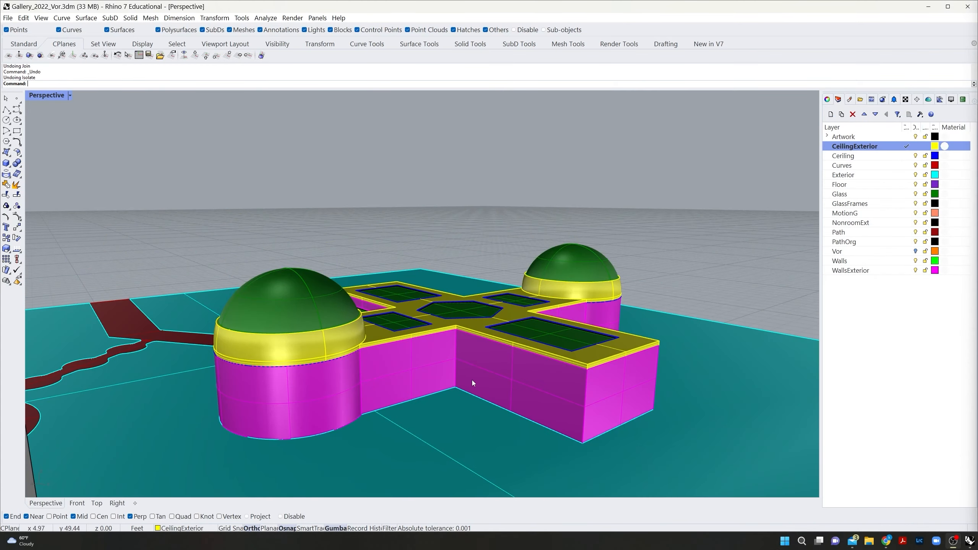
{"action": "mouse_move", "coordinate": [472, 380]}
{"action": "right_mouse_down"}
{"action": "mouse_move", "coordinate": [529, 366]}
{"action": "mouse_move", "coordinate": [445, 392]}
{"action": "mouse_move", "coordinate": [420, 425]}
{"action": "right_mouse_up"}
{"action": "scroll", "coordinate": [526, 368], "scroll_direction": "down", "scroll_amount": 5}
{"action": "scroll", "coordinate": [328, 385], "scroll_direction": "up", "scroll_amount": 5}
{"action": "scroll", "coordinate": [444, 392], "scroll_direction": "down", "scroll_amount": 5}
{"action": "scroll", "coordinate": [420, 425], "scroll_direction": "up", "scroll_amount": 3}
{"action": "right_click_drag", "start_coordinate": [494, 418], "coordinate": [543, 357]}
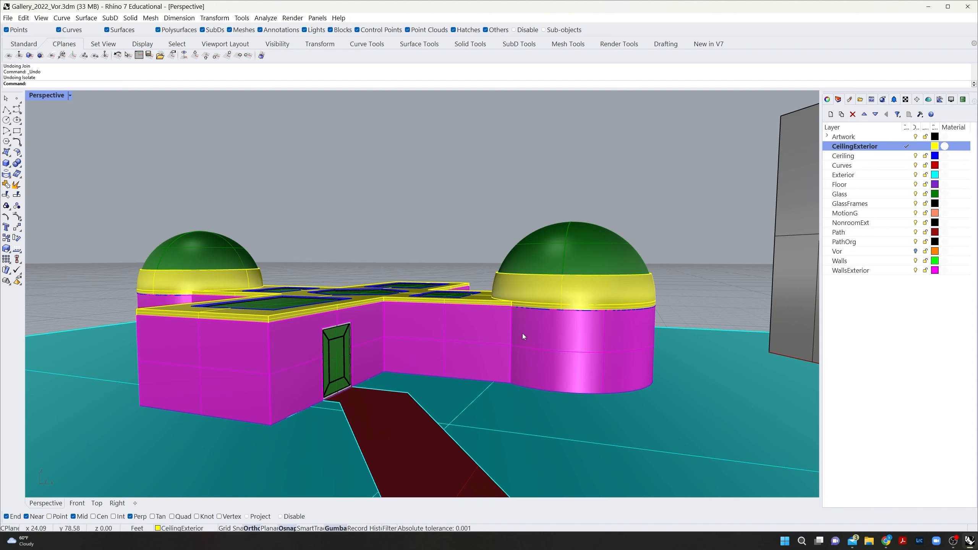
Step: Select all objects on the Walls and WallsExterior layers and isolate them
{"action": "left_click", "coordinate": [876, 262]}
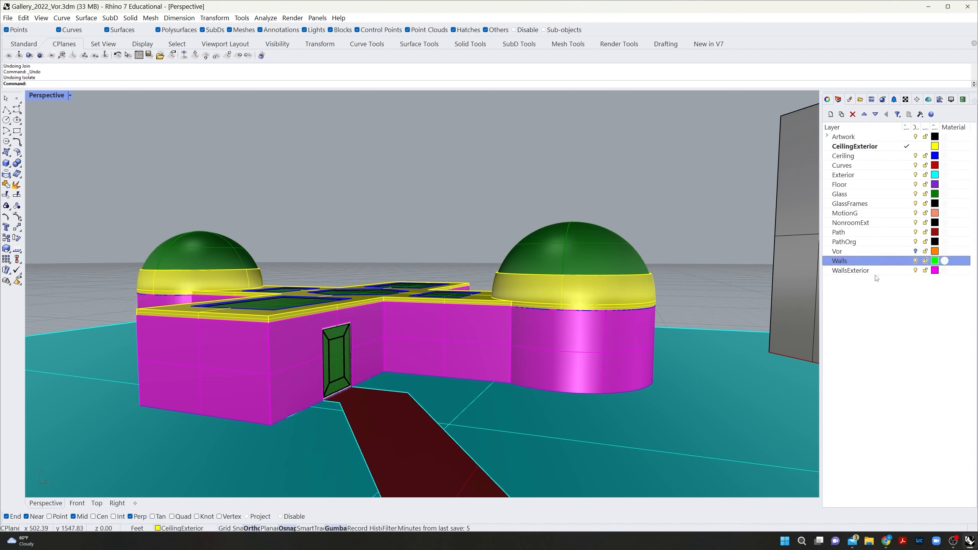
{"action": "left_click", "coordinate": [876, 271], "text": "shift"}
{"action": "right_click", "coordinate": [876, 271]}
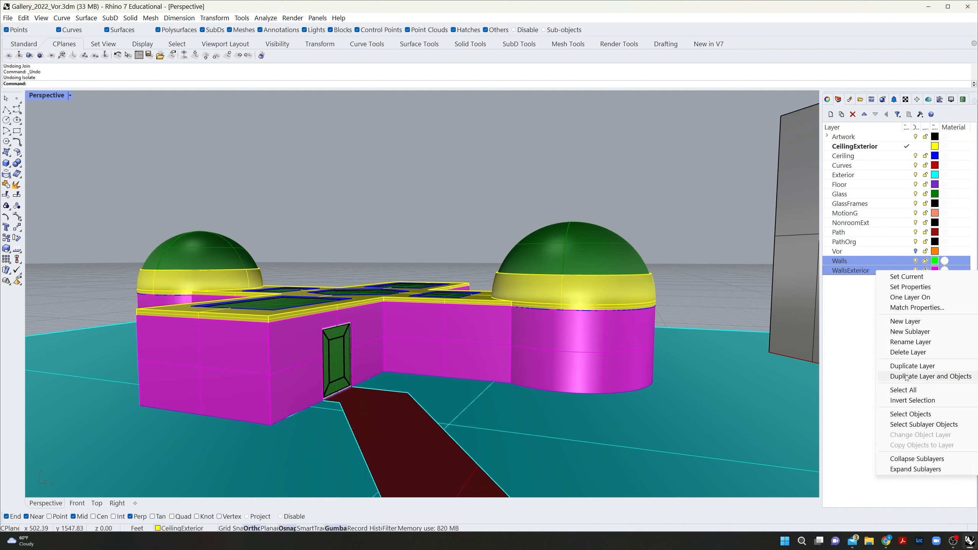
{"action": "left_click", "coordinate": [910, 414]}
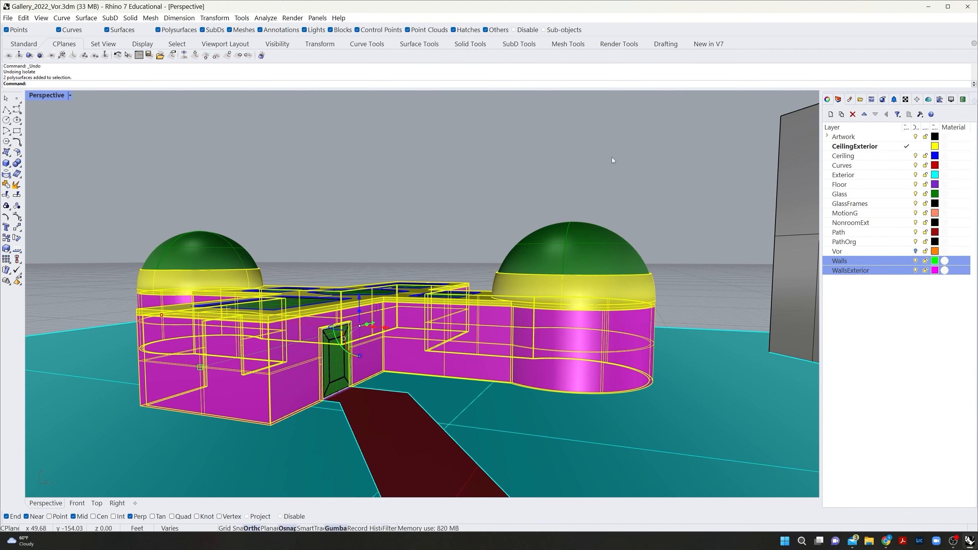
{"action": "scroll", "coordinate": [364, 170], "scroll_direction": "up", "scroll_amount": 2}
{"action": "middle_click", "coordinate": [364, 169]}
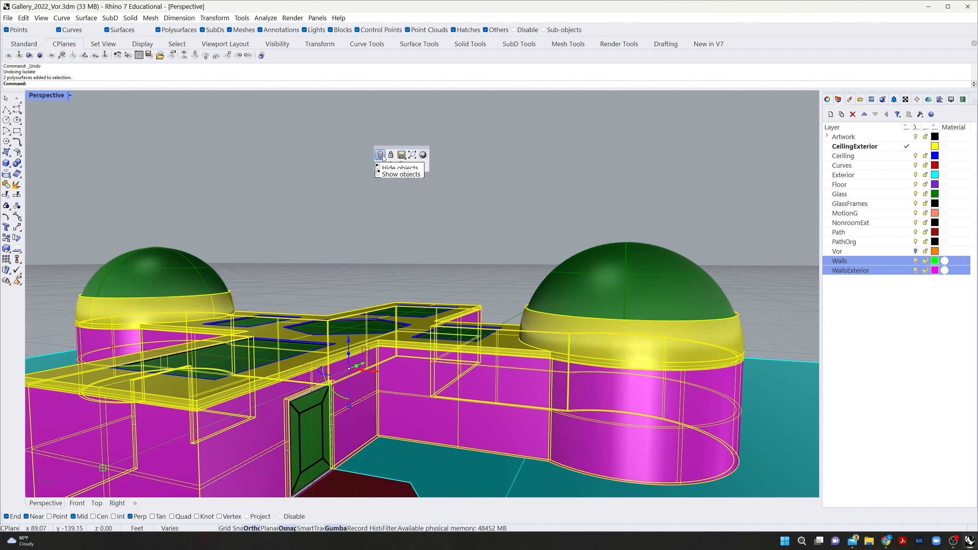
{"action": "left_click", "coordinate": [413, 169]}
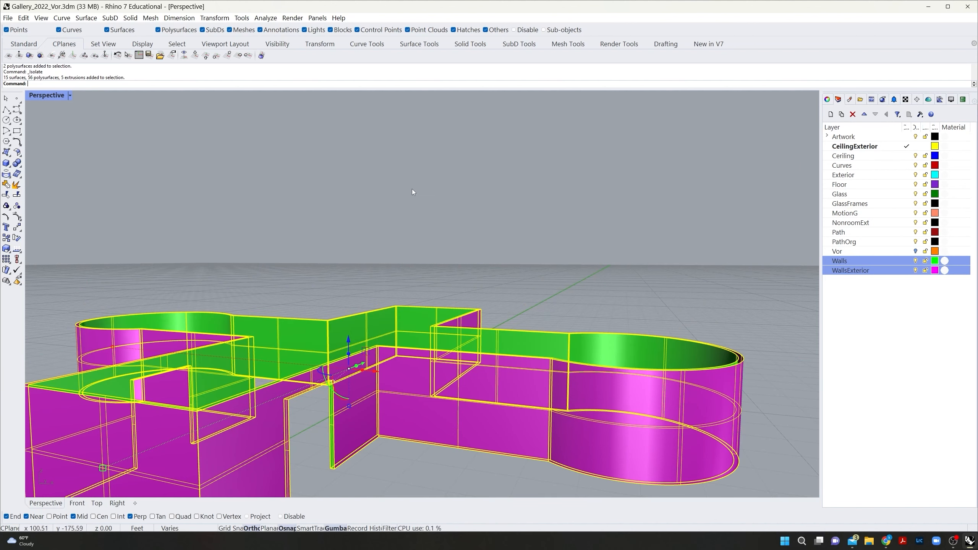
Step: Clear the selection and examine how the interior and exterior walls meet along the top edges and at the doorways
{"action": "scroll", "coordinate": [404, 192], "scroll_direction": "down", "scroll_amount": 2}
{"action": "left_click", "coordinate": [399, 195]}
{"action": "right_click_drag", "start_coordinate": [399, 196], "coordinate": [354, 254]}
{"action": "scroll", "coordinate": [322, 278], "scroll_direction": "up", "scroll_amount": 6}
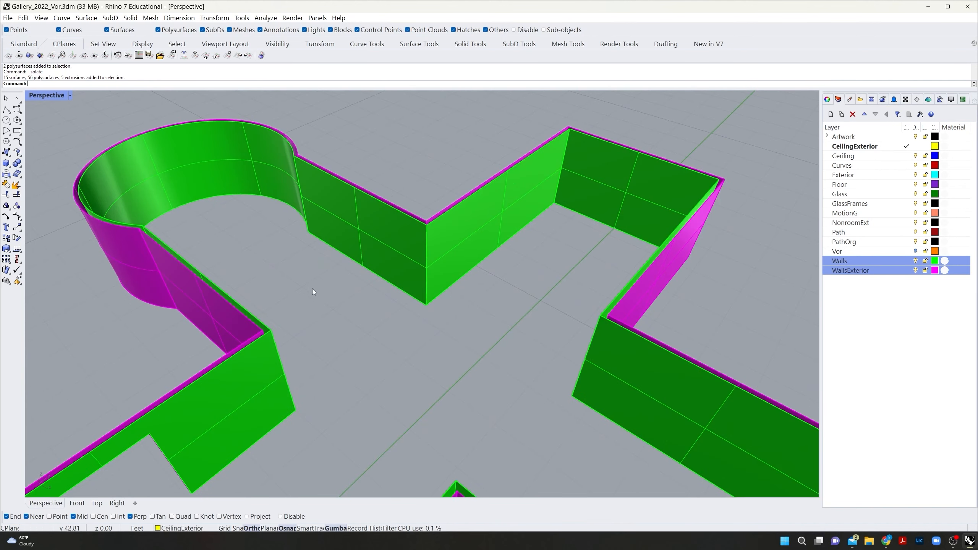
{"action": "mouse_move", "coordinate": [313, 290]}
{"action": "right_mouse_down"}
{"action": "mouse_move", "coordinate": [487, 249]}
{"action": "mouse_move", "coordinate": [535, 218]}
{"action": "mouse_move", "coordinate": [275, 313]}
{"action": "mouse_move", "coordinate": [487, 329]}
{"action": "mouse_move", "coordinate": [535, 322]}
{"action": "mouse_move", "coordinate": [345, 338]}
{"action": "mouse_move", "coordinate": [343, 320]}
{"action": "mouse_move", "coordinate": [321, 338]}
{"action": "mouse_move", "coordinate": [257, 331]}
{"action": "mouse_move", "coordinate": [293, 300]}
{"action": "mouse_move", "coordinate": [264, 311]}
{"action": "mouse_move", "coordinate": [304, 299]}
{"action": "right_mouse_up"}
{"action": "scroll", "coordinate": [265, 315], "scroll_direction": "down", "scroll_amount": 6}
{"action": "scroll", "coordinate": [303, 299], "scroll_direction": "down", "scroll_amount": 5}
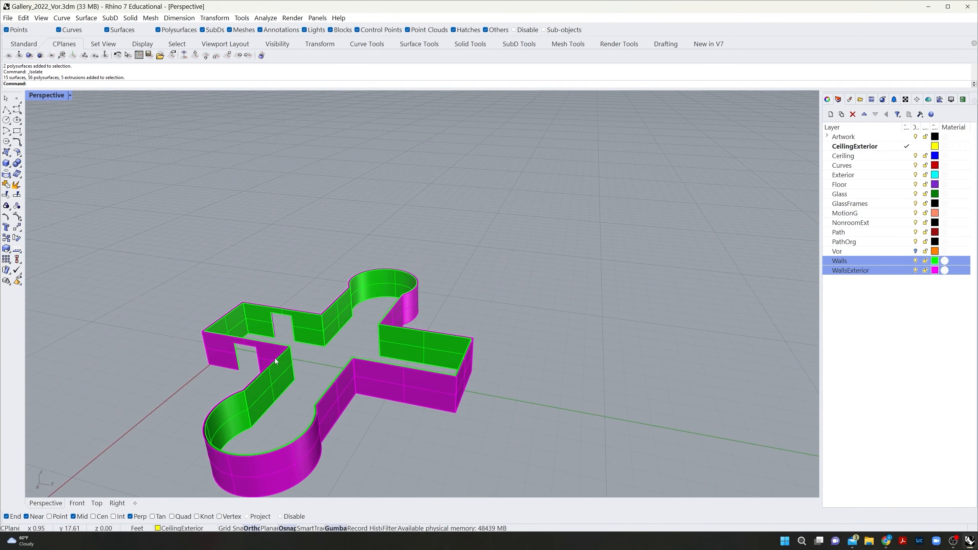
{"action": "right_click_drag", "start_coordinate": [275, 360], "coordinate": [380, 310]}
{"action": "scroll", "coordinate": [426, 390], "scroll_direction": "up", "scroll_amount": 8}
{"action": "scroll", "coordinate": [425, 390], "scroll_direction": "down", "scroll_amount": 5}
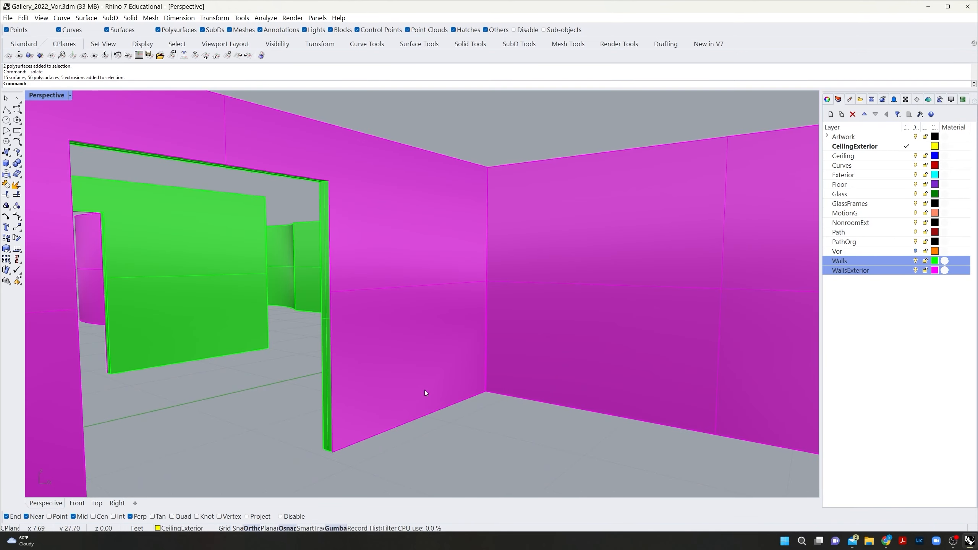
{"action": "right_click_drag", "start_coordinate": [409, 391], "coordinate": [504, 388]}
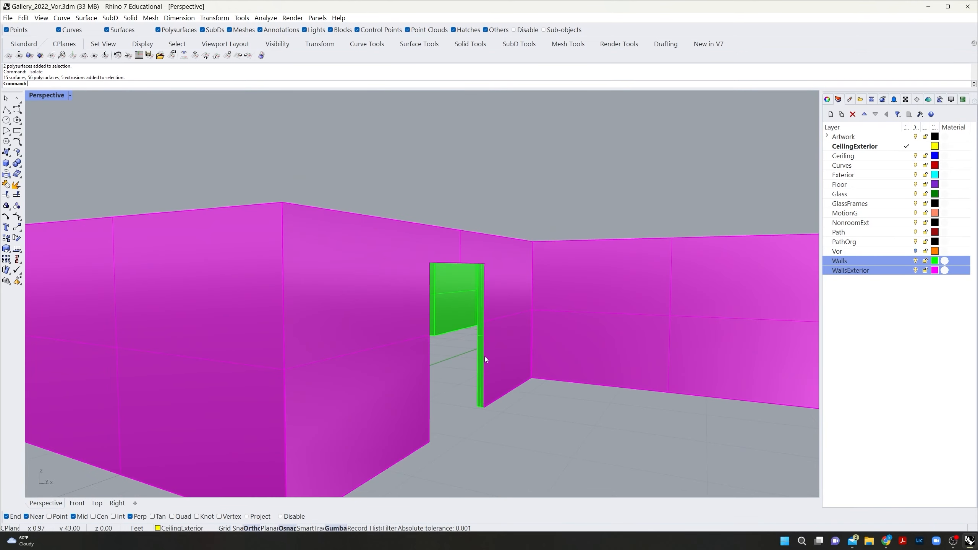
{"action": "scroll", "coordinate": [439, 352], "scroll_direction": "down", "scroll_amount": 8}
{"action": "right_click_drag", "start_coordinate": [439, 352], "coordinate": [494, 354]}
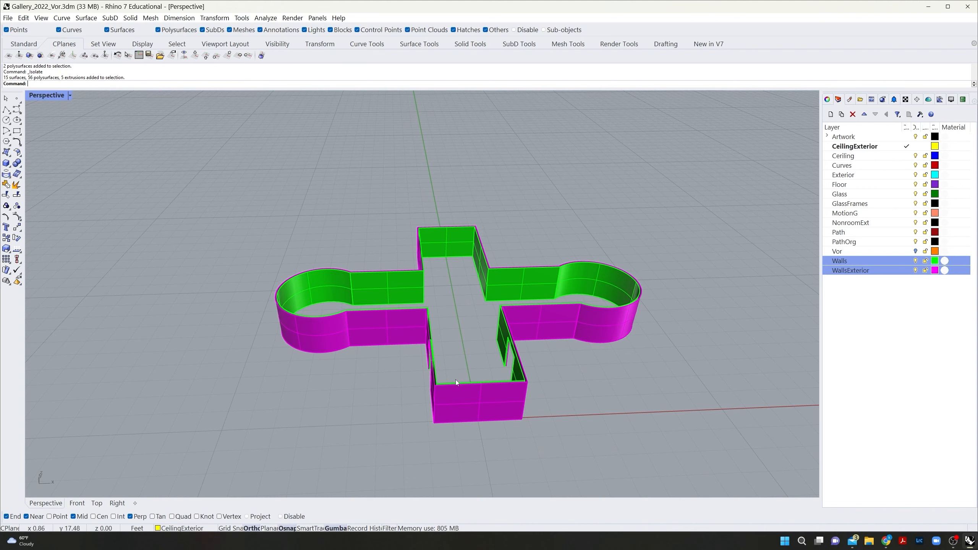
Step: Join the interior and exterior wall polysurfaces into one polysurface
{"action": "right_click_drag", "start_coordinate": [685, 320], "coordinate": [524, 322]}
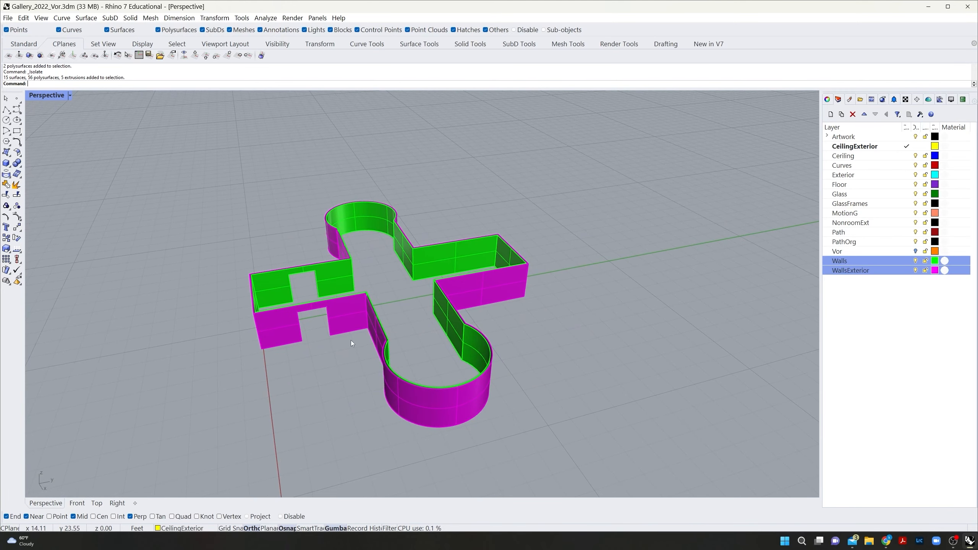
{"action": "left_click_drag", "start_coordinate": [619, 183], "coordinate": [327, 339]}
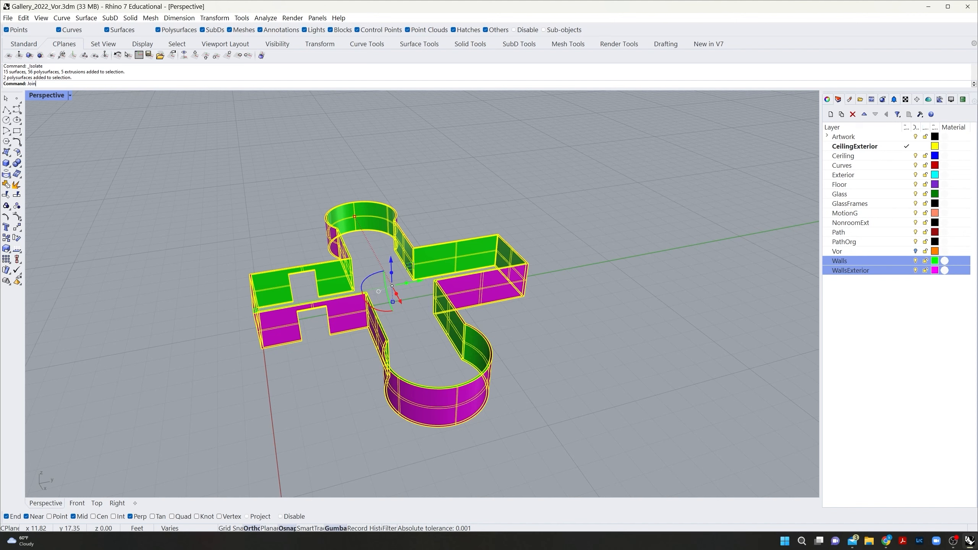
{"action": "key", "text": "Return"}
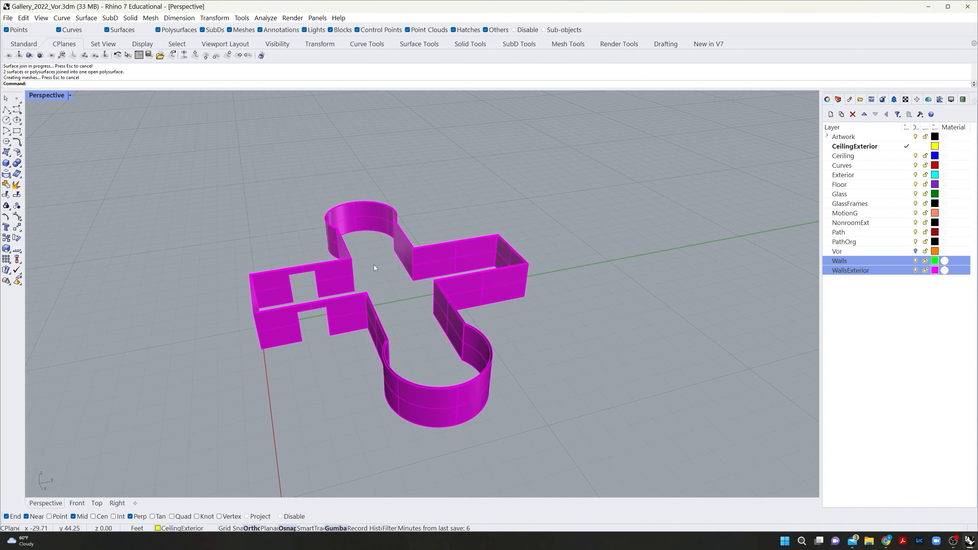
Step: Extract the five interior wall surfaces in and beside the wing with the doorways from the joined polysurface
{"action": "right_click_drag", "start_coordinate": [373, 265], "coordinate": [572, 303]}
{"action": "scroll", "coordinate": [420, 268], "scroll_direction": "up", "scroll_amount": 5}
{"action": "key", "text": "Return"}
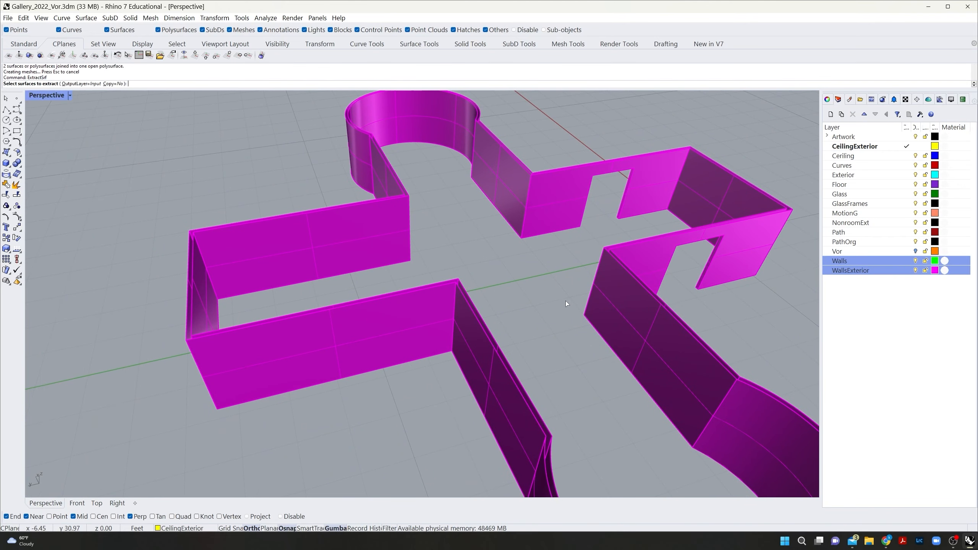
{"action": "left_click", "coordinate": [509, 170]}
{"action": "left_click", "coordinate": [570, 212]}
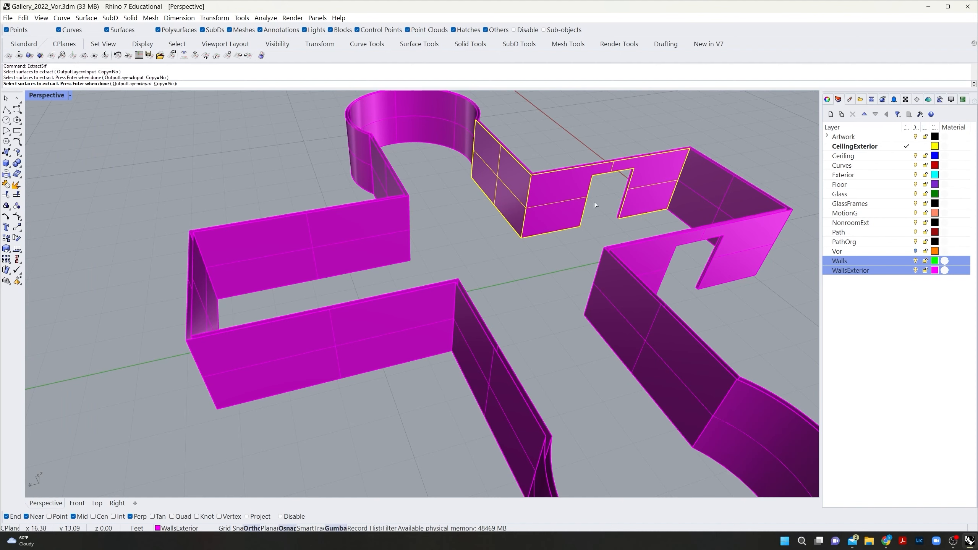
{"action": "left_click", "coordinate": [700, 187]}
{"action": "right_click_drag", "start_coordinate": [699, 188], "coordinate": [372, 175]}
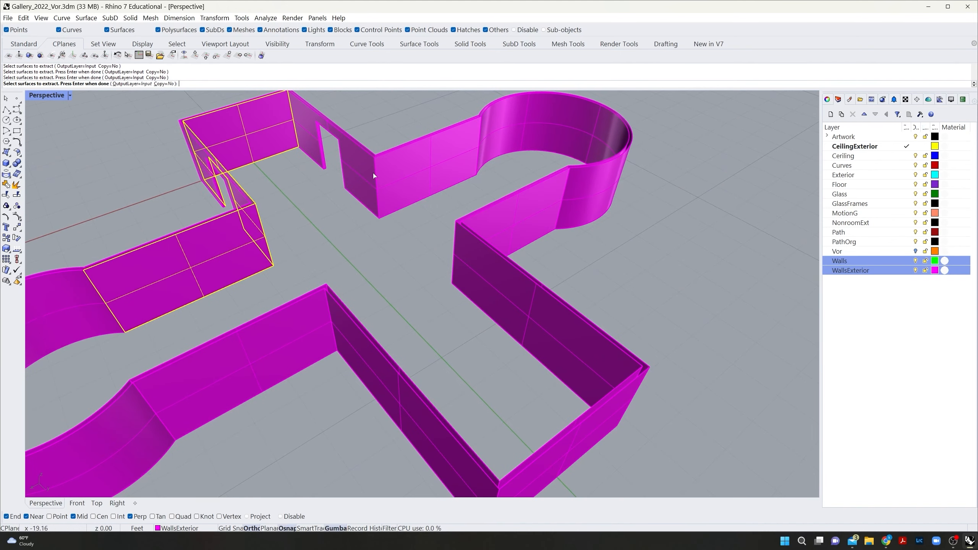
{"action": "left_click", "coordinate": [351, 156]}
{"action": "scroll", "coordinate": [308, 119], "scroll_direction": "up", "scroll_amount": 5}
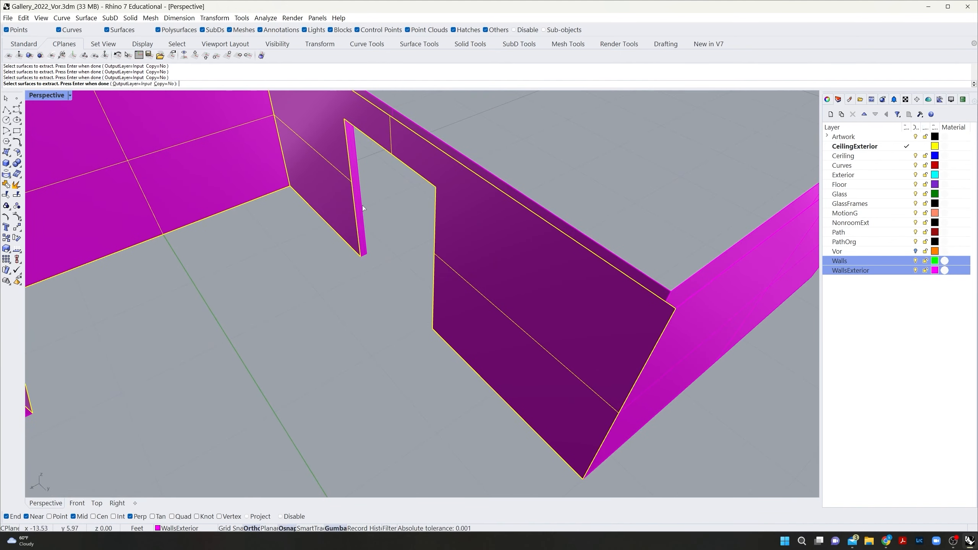
{"action": "scroll", "coordinate": [363, 196], "scroll_direction": "down", "scroll_amount": 5}
{"action": "right_click_drag", "start_coordinate": [367, 225], "coordinate": [343, 308]}
{"action": "key", "text": "Return"}
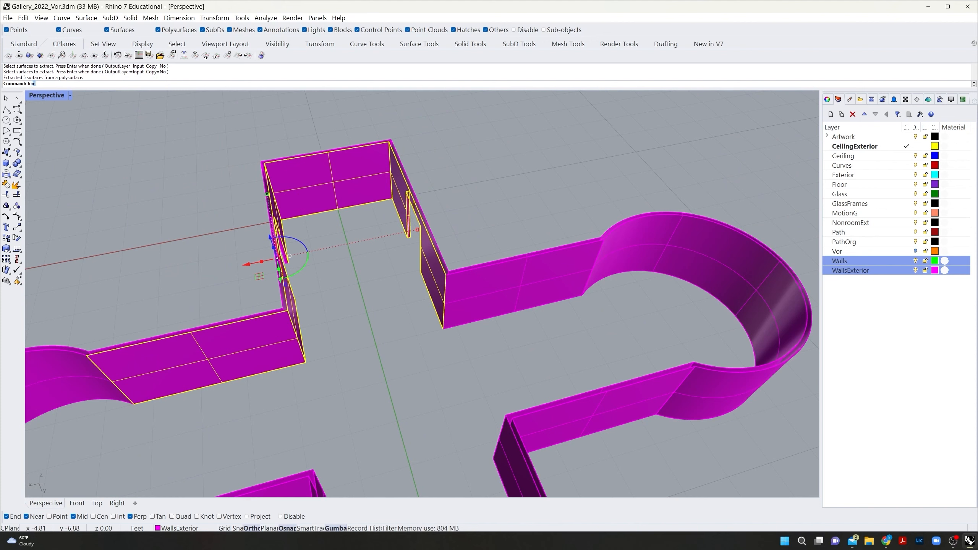
Step: Join the extracted interior wall surfaces into one polysurface and check that they select as a single object
{"action": "type", "text": "Joi"}
{"action": "key", "text": "Return"}
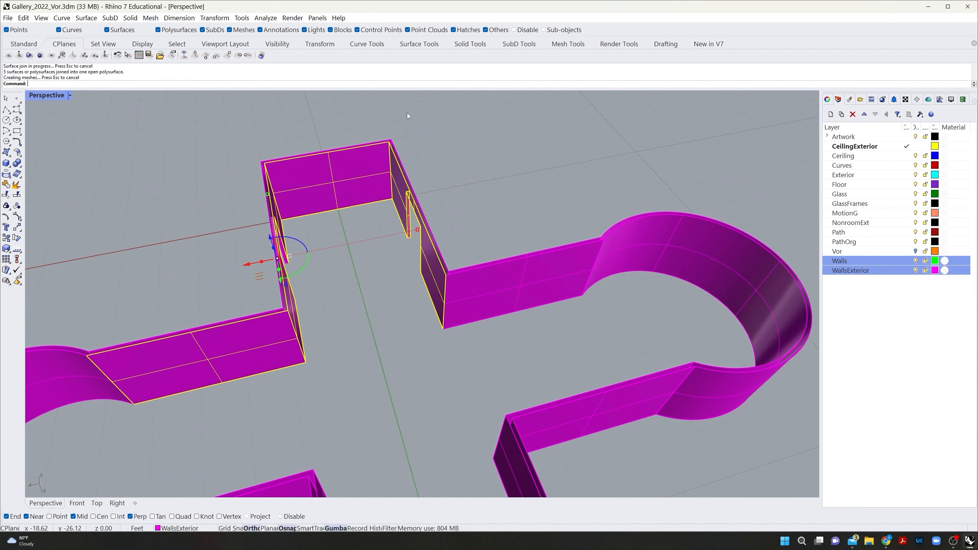
{"action": "left_click", "coordinate": [407, 113]}
{"action": "left_click", "coordinate": [376, 186]}
{"action": "left_click", "coordinate": [483, 167]}
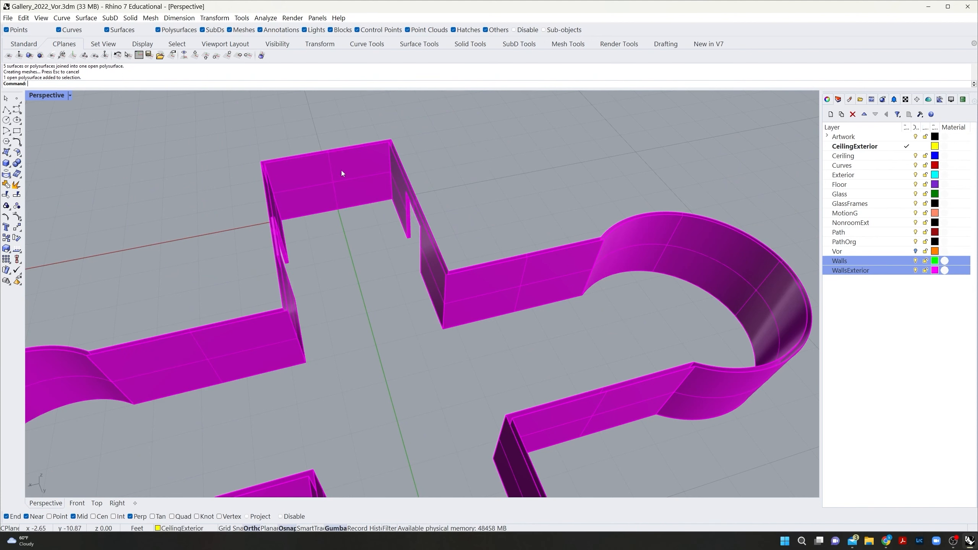
{"action": "left_click", "coordinate": [342, 173]}
{"action": "left_click", "coordinate": [502, 171]}
Step: Move the joined interior wall polysurface to the Walls layer
{"action": "left_click", "coordinate": [372, 179]}
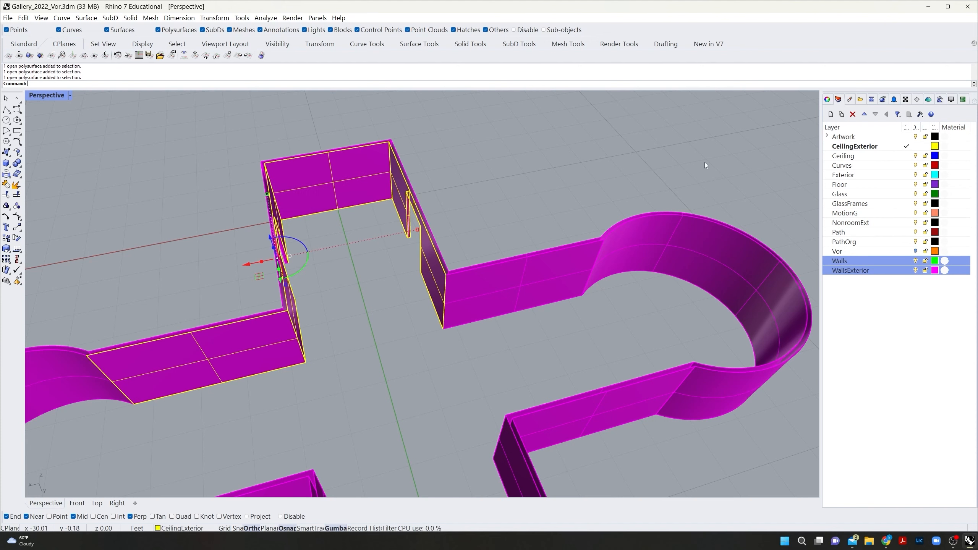
{"action": "left_click", "coordinate": [882, 336]}
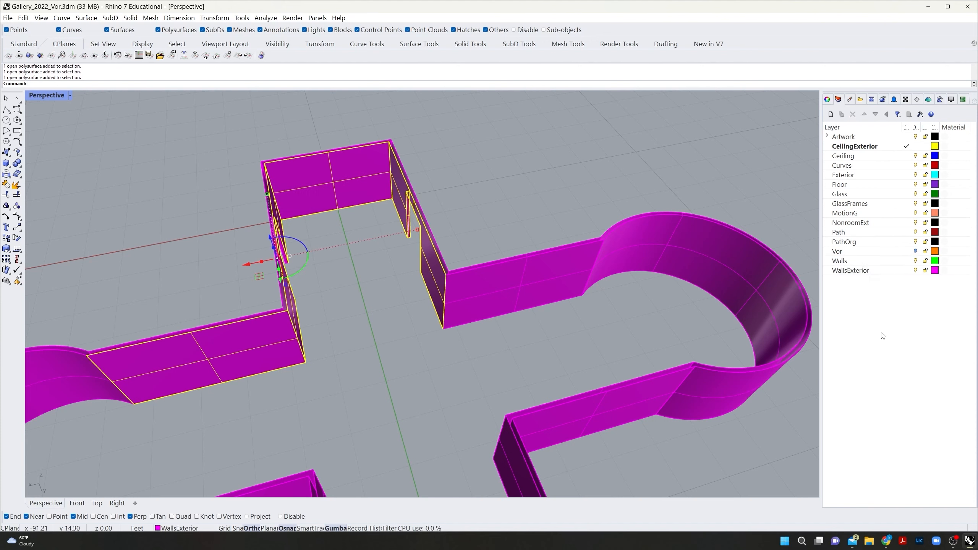
{"action": "left_click", "coordinate": [880, 261]}
{"action": "right_click", "coordinate": [882, 261]}
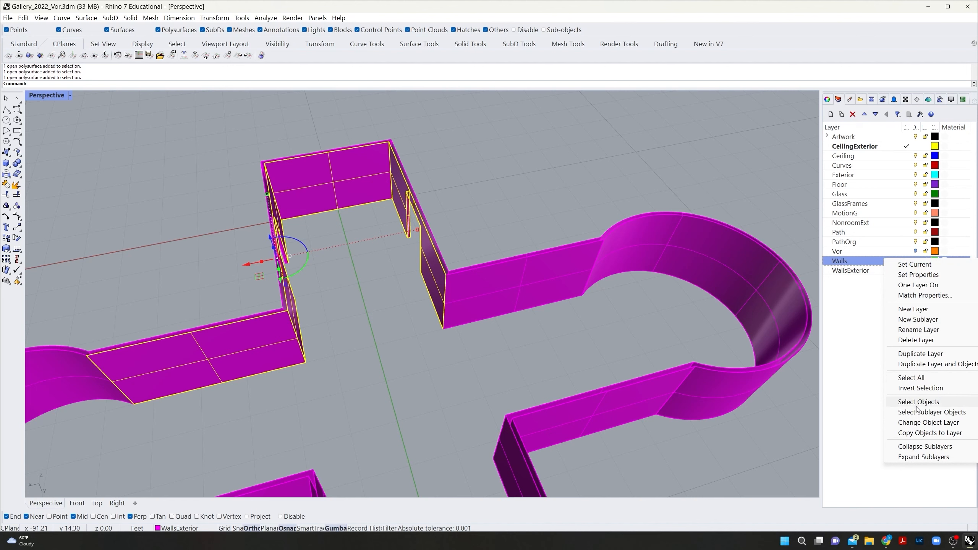
{"action": "left_click", "coordinate": [920, 422]}
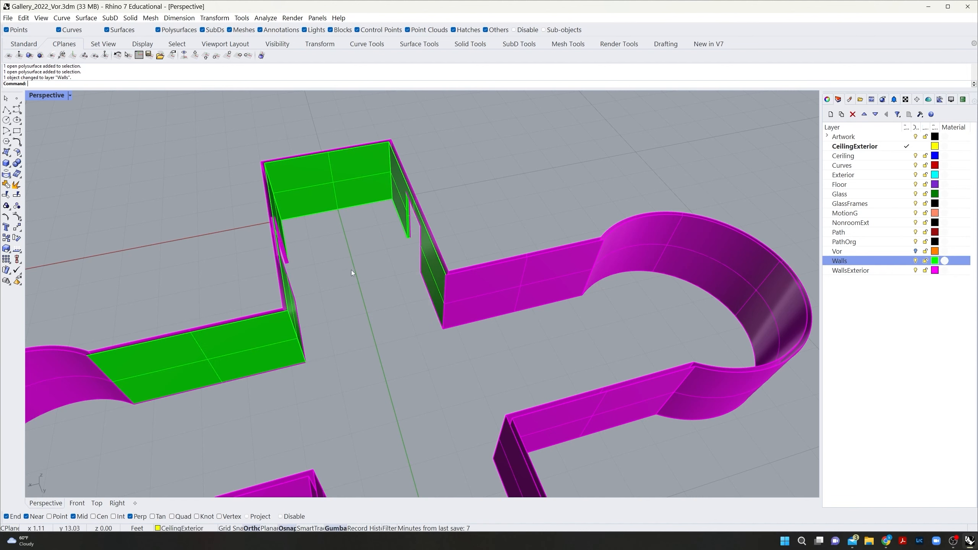
{"action": "right_click_drag", "start_coordinate": [370, 290], "coordinate": [380, 309]}
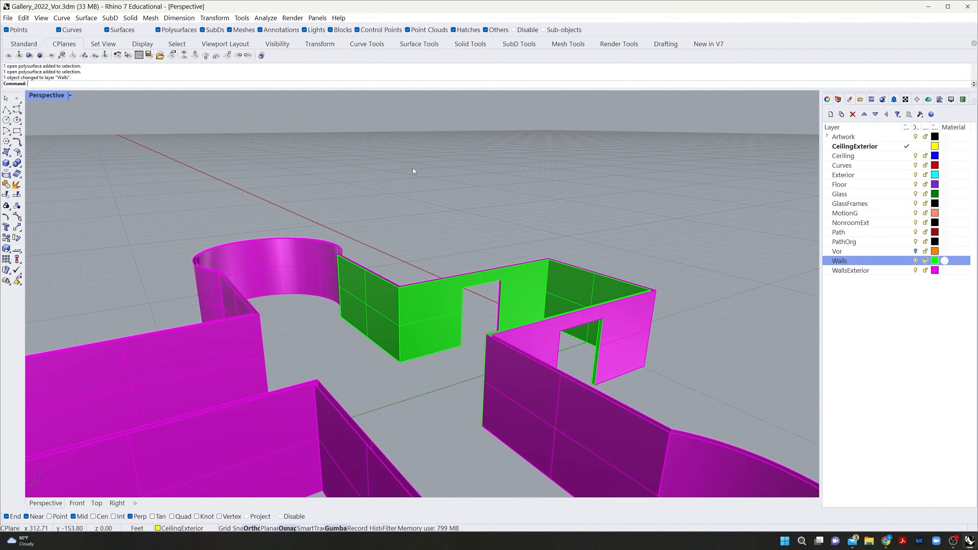
{"action": "scroll", "coordinate": [451, 304], "scroll_direction": "down", "scroll_amount": 5}
{"action": "right_click_drag", "start_coordinate": [427, 331], "coordinate": [567, 330]}
{"action": "scroll", "coordinate": [358, 353], "scroll_direction": "up", "scroll_amount": 5}
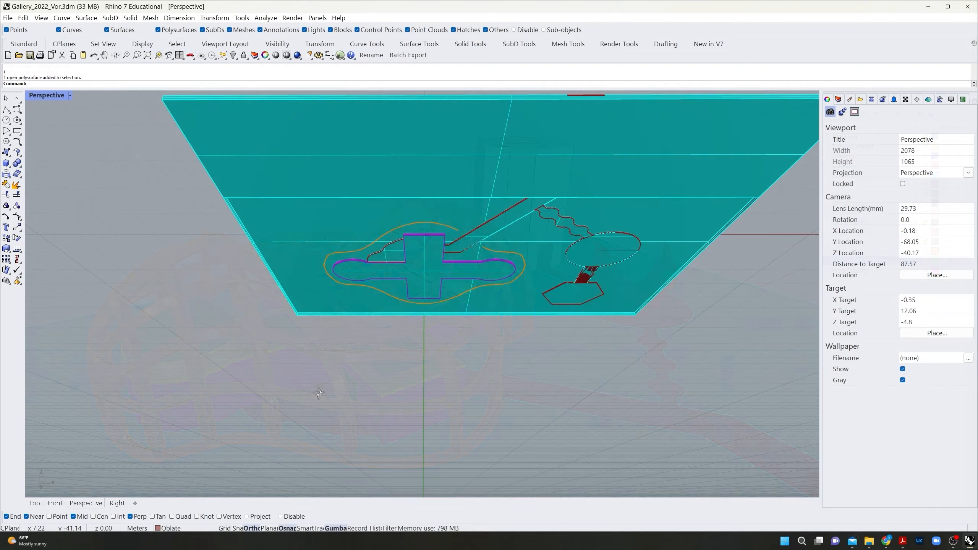
Step: Examine the ground slab, building footprint and path outlines of the full site from below and above
{"action": "right_click_drag", "start_coordinate": [215, 412], "coordinate": [327, 400]}
{"action": "scroll", "coordinate": [327, 400], "scroll_direction": "up", "scroll_amount": 5}
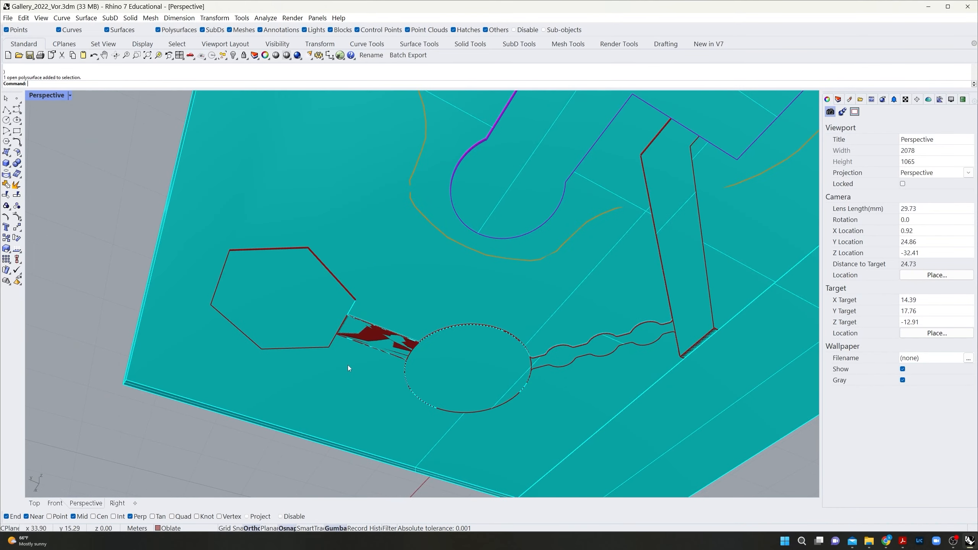
{"action": "scroll", "coordinate": [389, 369], "scroll_direction": "up", "scroll_amount": 3}
{"action": "scroll", "coordinate": [425, 329], "scroll_direction": "down", "scroll_amount": 14}
{"action": "right_click_drag", "start_coordinate": [463, 280], "coordinate": [404, 384]}
{"action": "right_click_drag", "start_coordinate": [587, 330], "coordinate": [468, 277], "text": "shift"}
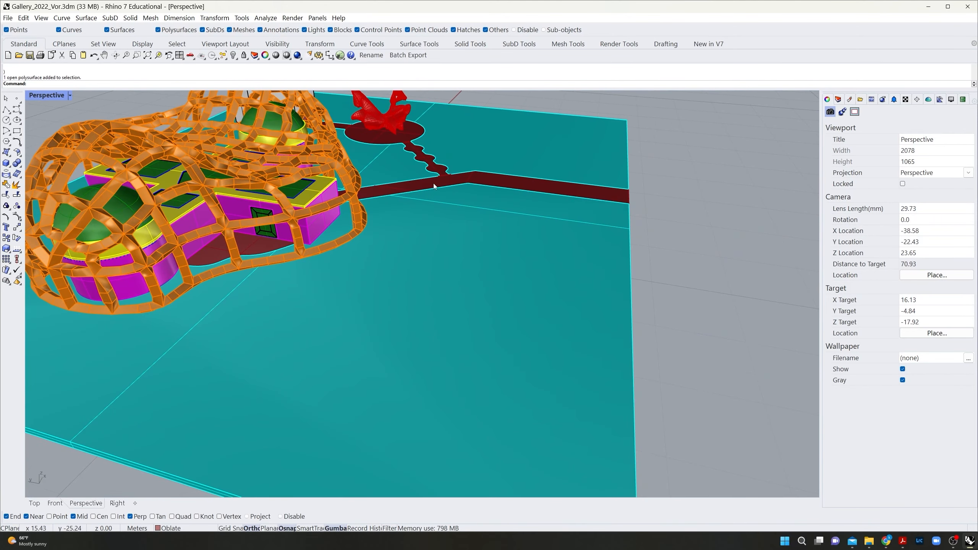
{"action": "right_click_drag", "start_coordinate": [391, 334], "coordinate": [433, 310]}
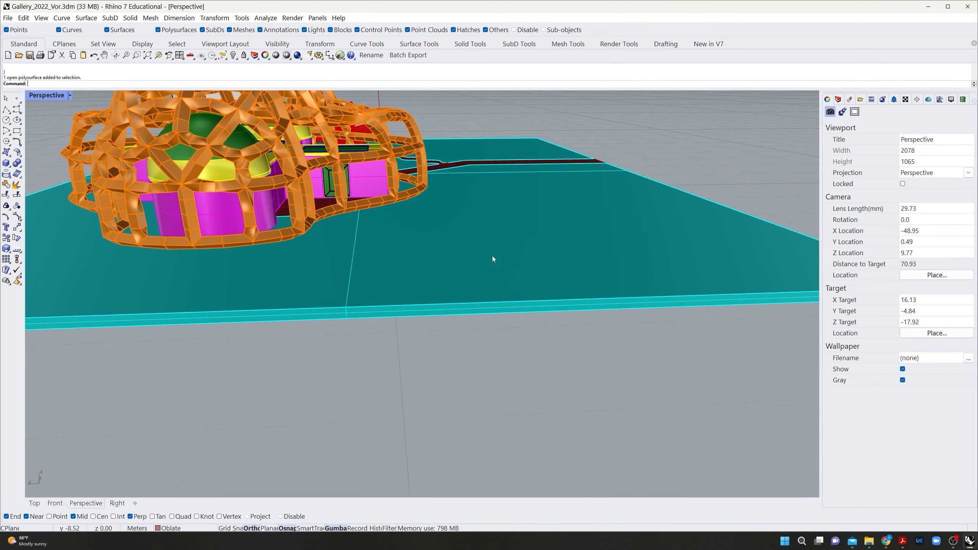
{"action": "scroll", "coordinate": [280, 277], "scroll_direction": "down", "scroll_amount": 6}
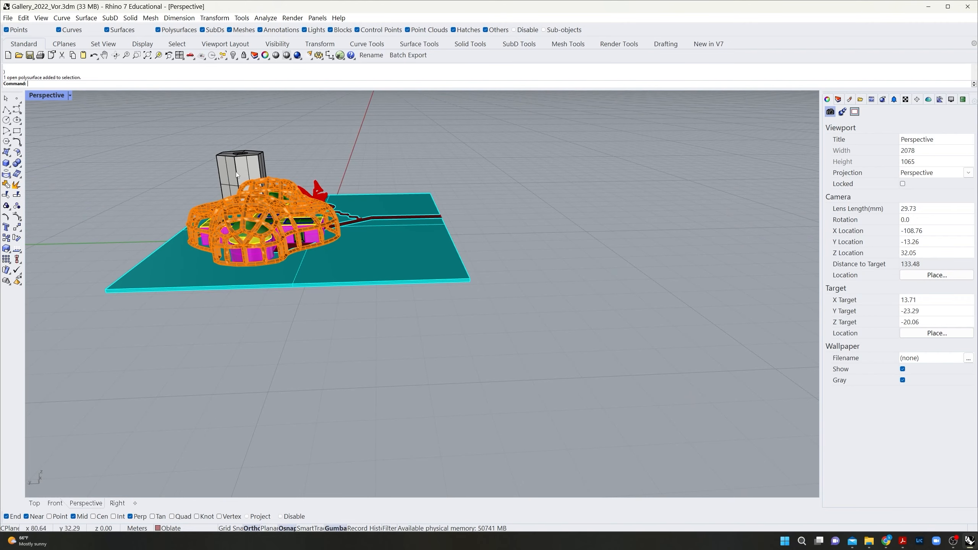
{"action": "right_click_drag", "start_coordinate": [373, 314], "coordinate": [205, 249]}
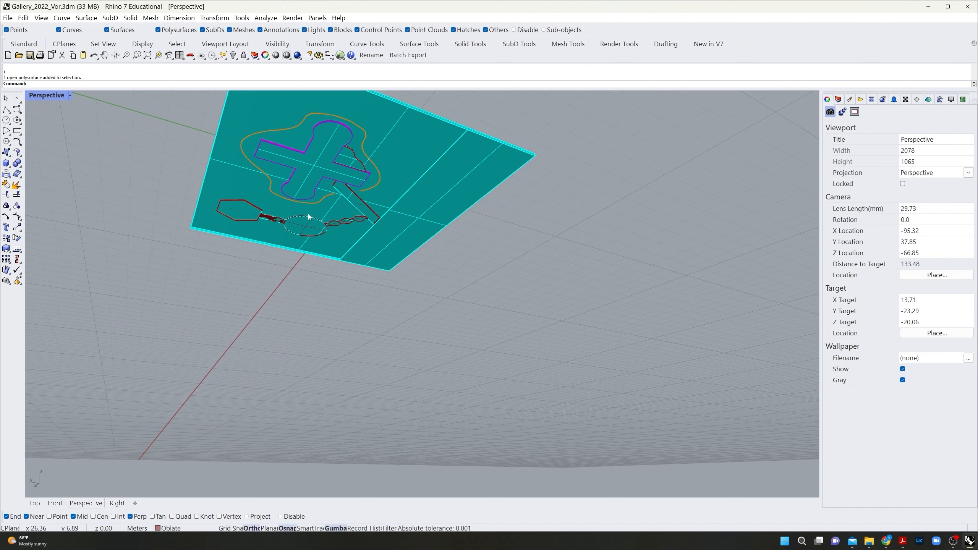
Step: Select the Exterior ground polysurface beneath the gallery and hide it
{"action": "right_click_drag", "start_coordinate": [308, 214], "coordinate": [366, 272]}
{"action": "left_click", "coordinate": [366, 272]}
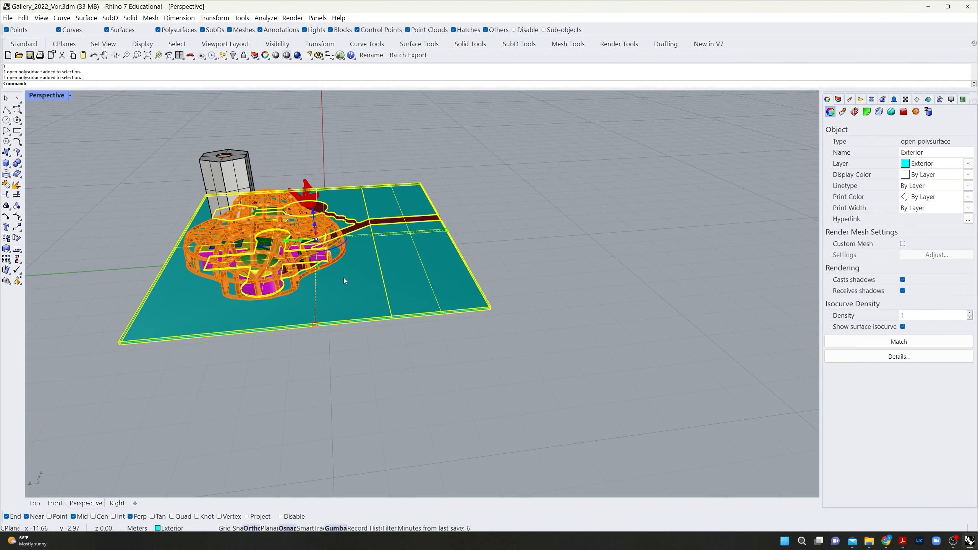
{"action": "type", "text": "ide"}
{"action": "key", "text": "Return"}
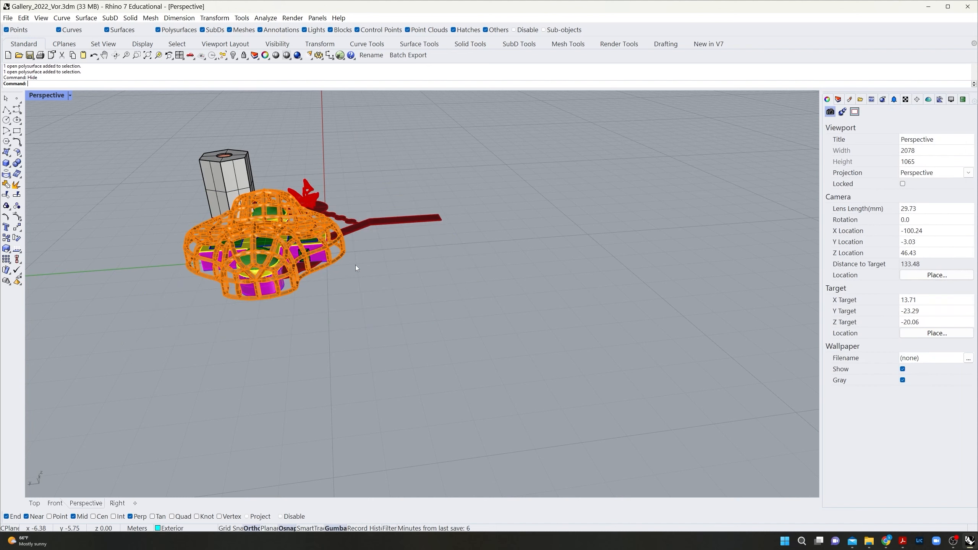
Step: Select the short path linking the circular platform to the hexagonal tower and zoom to it from below
{"action": "right_click_drag", "start_coordinate": [261, 332], "coordinate": [262, 258]}
{"action": "scroll", "coordinate": [269, 213], "scroll_direction": "up", "scroll_amount": 7}
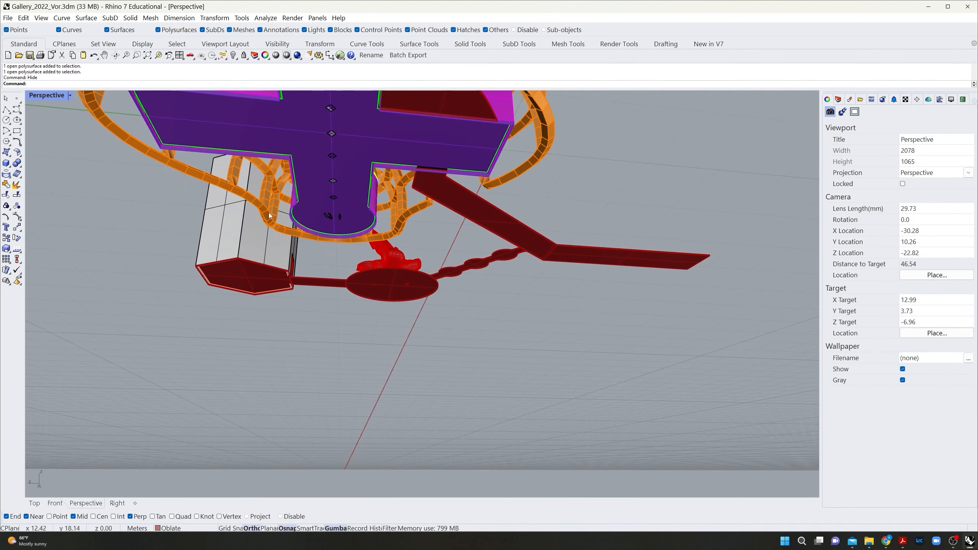
{"action": "right_click_drag", "start_coordinate": [306, 230], "coordinate": [189, 246]}
{"action": "scroll", "coordinate": [235, 171], "scroll_direction": "up", "scroll_amount": 8}
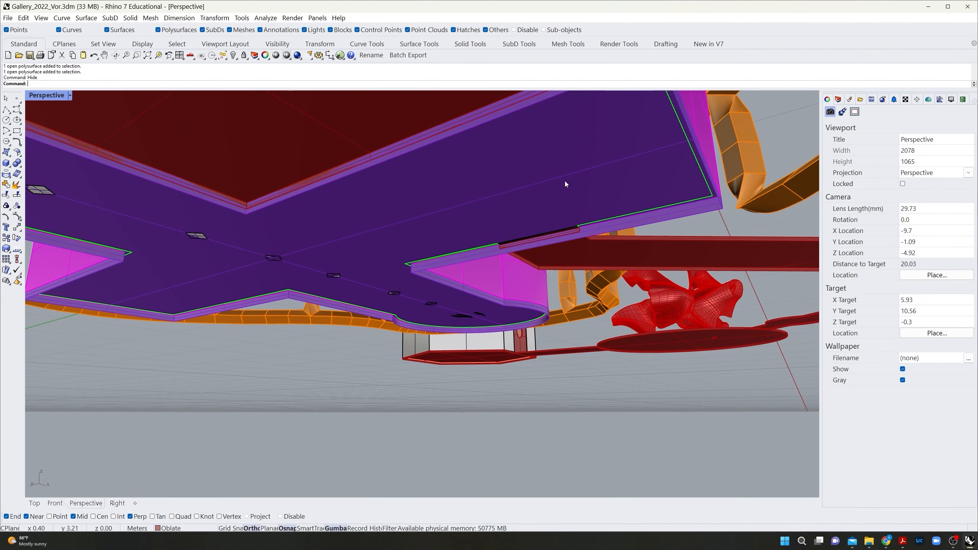
{"action": "right_click_drag", "start_coordinate": [565, 318], "coordinate": [291, 221], "text": "shift"}
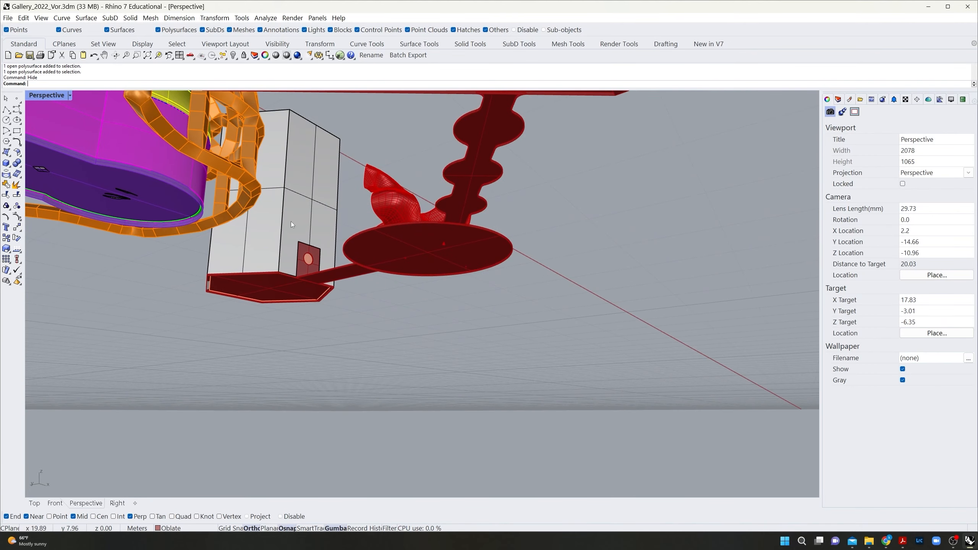
{"action": "scroll", "coordinate": [309, 271], "scroll_direction": "up", "scroll_amount": 6}
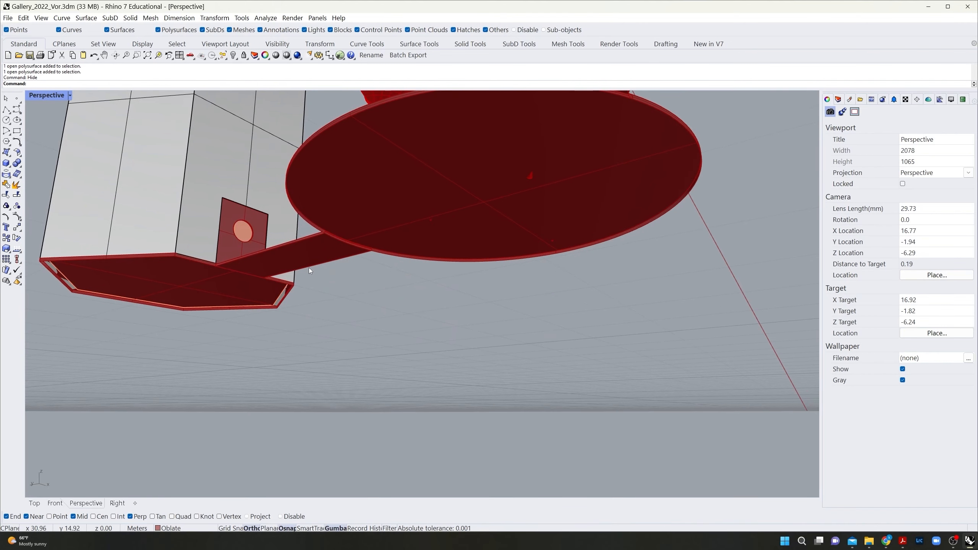
{"action": "left_click", "coordinate": [310, 266]}
{"action": "type", "text": "z"}
{"action": "key", "text": "Return"}
{"action": "type", "text": "s"}
{"action": "key", "text": "Return"}
{"action": "key", "text": "Escape"}
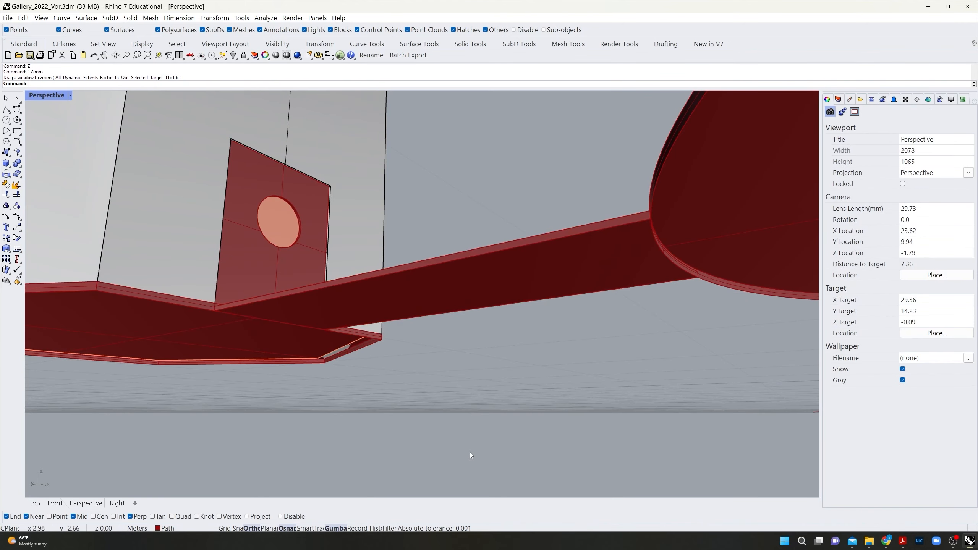
Step: Extract the bottom surface of the short path between the circular platform and the tower, and delete it
{"action": "right_click_drag", "start_coordinate": [469, 453], "coordinate": [384, 397]}
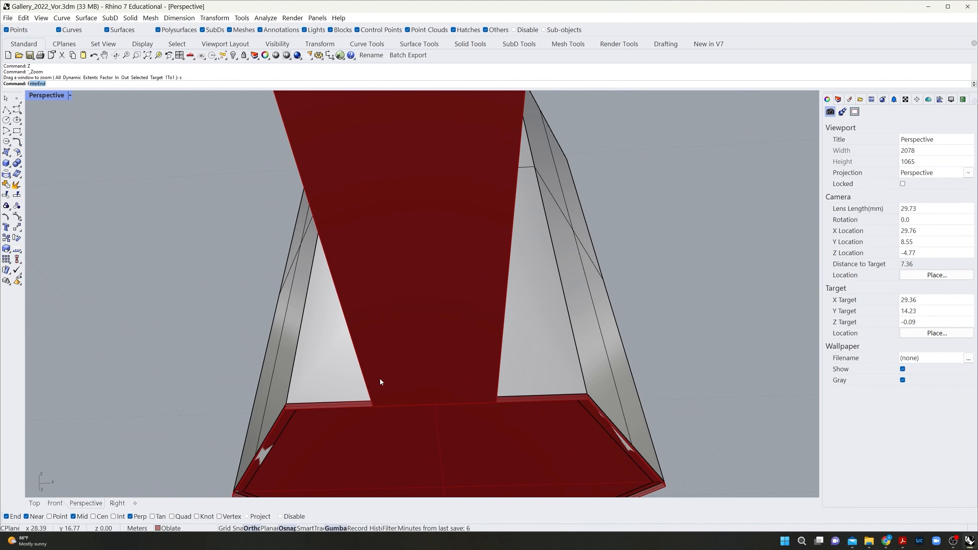
{"action": "type", "text": "Extr"}
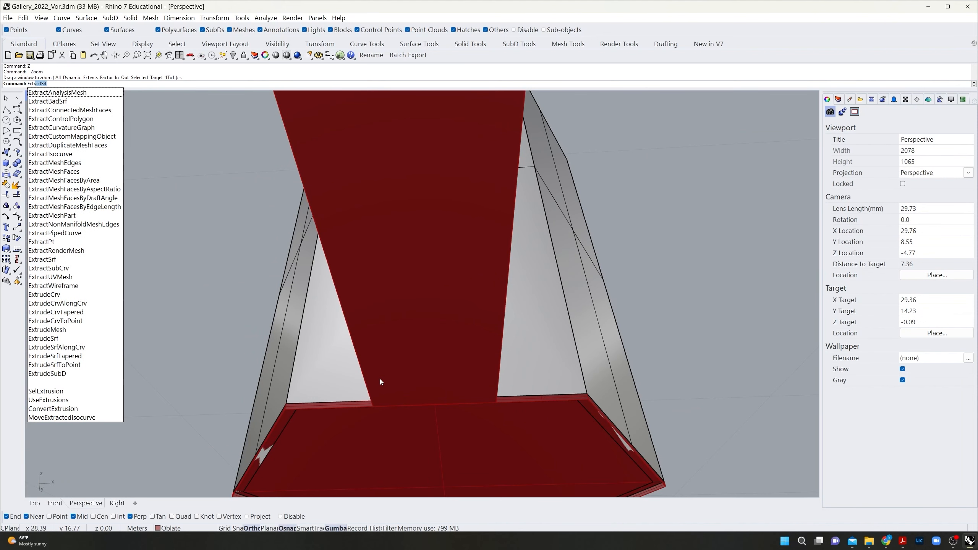
{"action": "key", "text": "Return"}
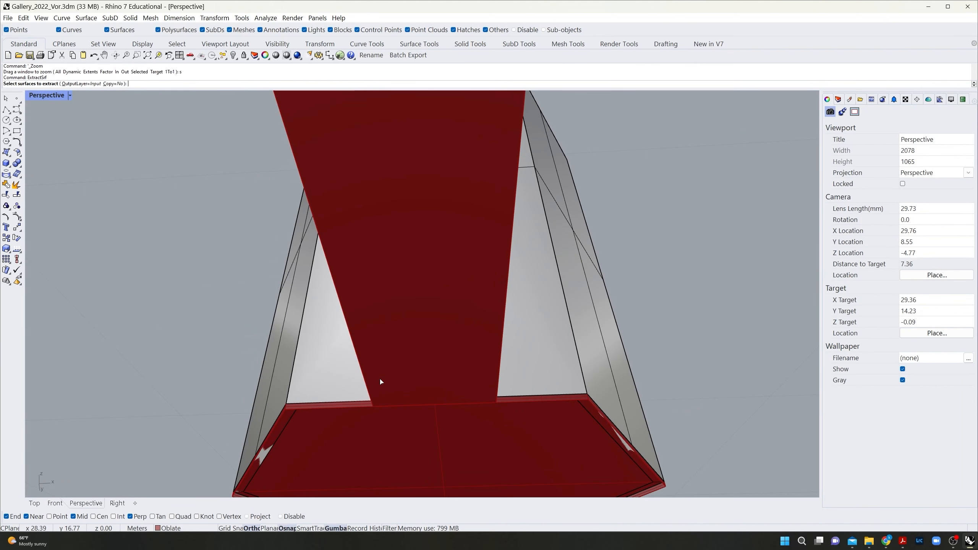
{"action": "left_click", "coordinate": [380, 381]}
{"action": "scroll", "coordinate": [421, 347], "scroll_direction": "down", "scroll_amount": 3}
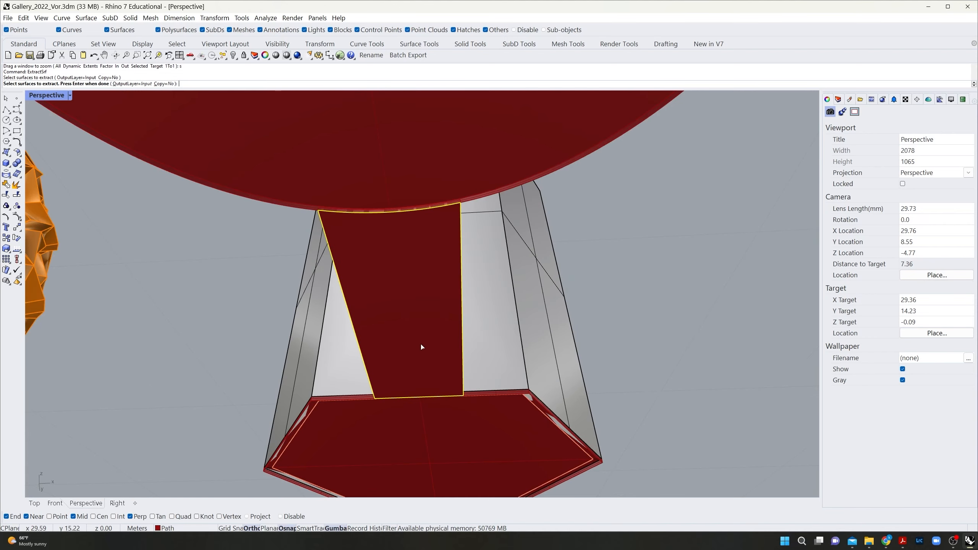
{"action": "right_click_drag", "start_coordinate": [447, 313], "coordinate": [338, 395]}
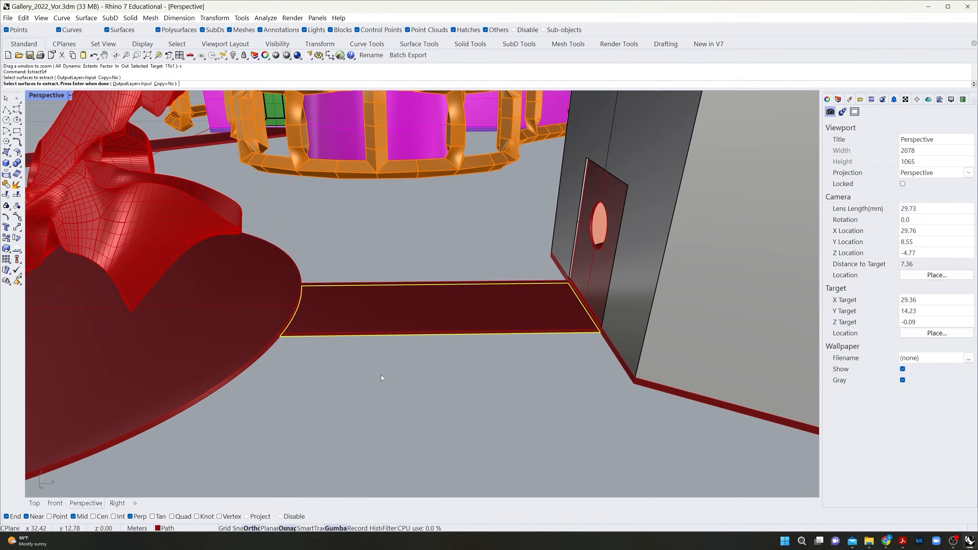
{"action": "scroll", "coordinate": [423, 357], "scroll_direction": "up", "scroll_amount": 3}
{"action": "scroll", "coordinate": [424, 355], "scroll_direction": "up", "scroll_amount": 1}
{"action": "key", "text": "Return"}
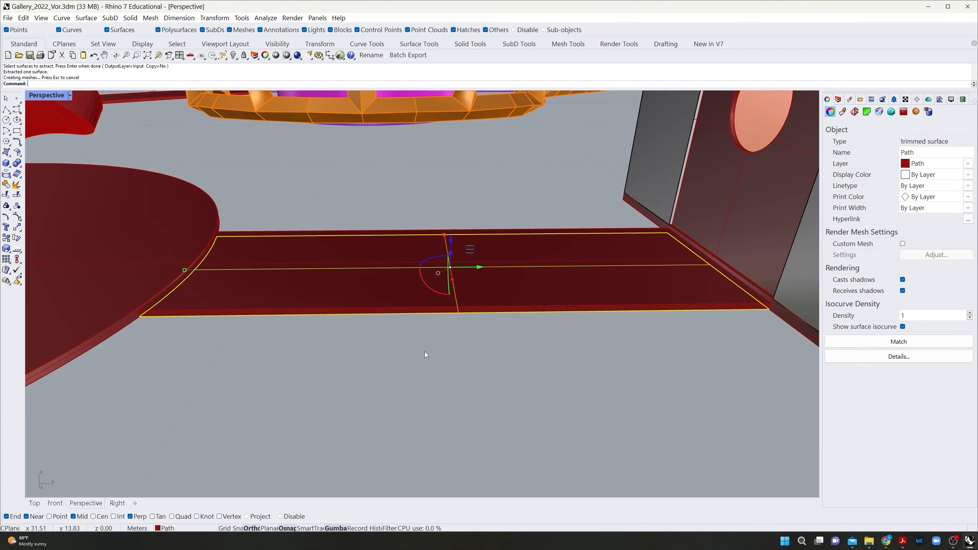
{"action": "key", "text": "Delete"}
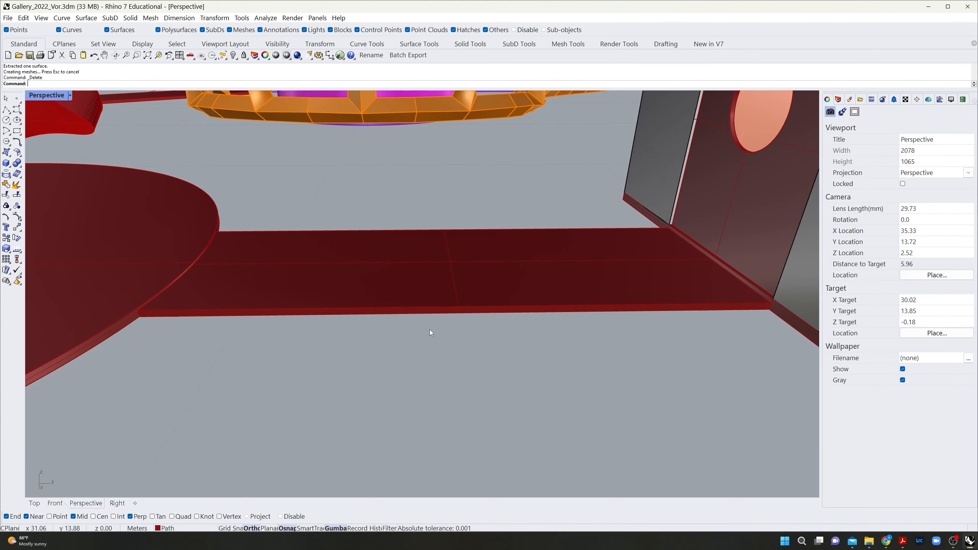
Step: Examine the shortened path, the gallery's underside and the remaining site paths from below and above
{"action": "mouse_move", "coordinate": [430, 329]}
{"action": "right_mouse_down"}
{"action": "mouse_move", "coordinate": [443, 293]}
{"action": "mouse_move", "coordinate": [487, 271]}
{"action": "mouse_move", "coordinate": [460, 334]}
{"action": "right_mouse_up"}
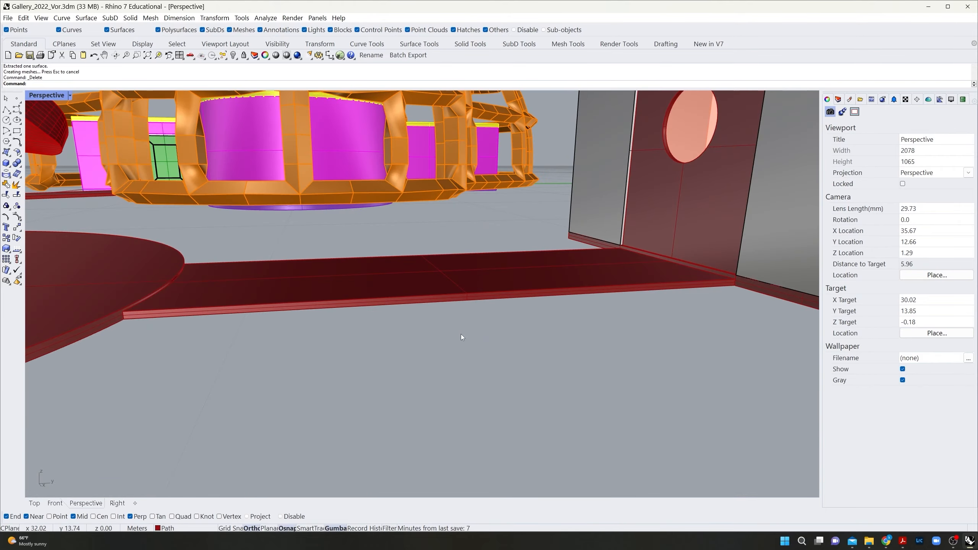
{"action": "scroll", "coordinate": [460, 335], "scroll_direction": "down", "scroll_amount": 12}
{"action": "right_click_drag", "start_coordinate": [655, 335], "coordinate": [473, 275]}
{"action": "scroll", "coordinate": [626, 381], "scroll_direction": "down", "scroll_amount": 12}
{"action": "scroll", "coordinate": [671, 351], "scroll_direction": "up", "scroll_amount": 8}
{"action": "scroll", "coordinate": [547, 325], "scroll_direction": "down", "scroll_amount": 8}
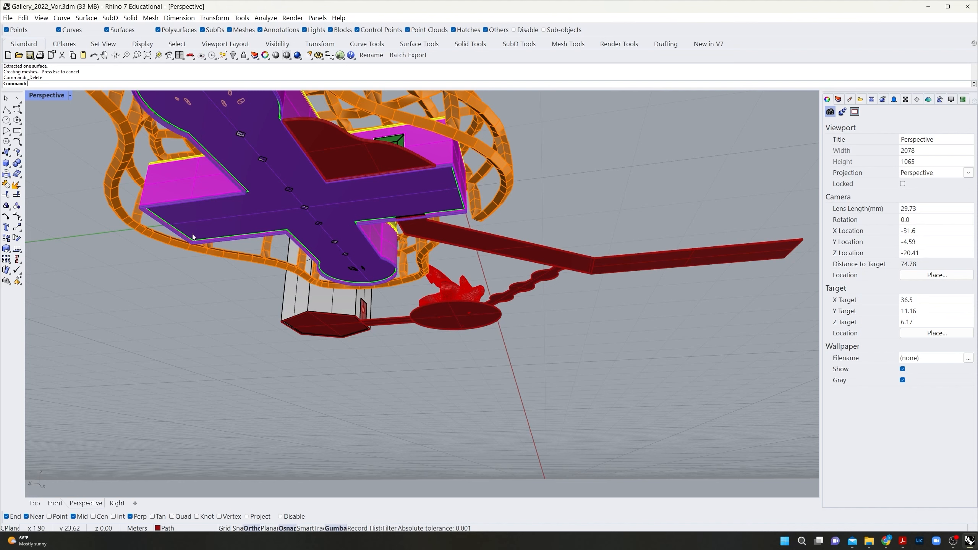
{"action": "right_click_drag", "start_coordinate": [224, 250], "coordinate": [200, 295]}
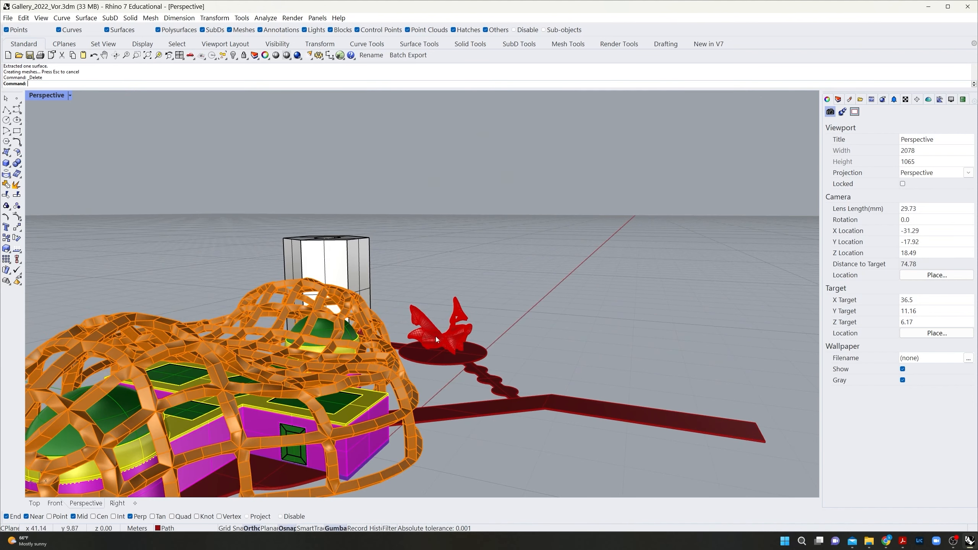
{"action": "scroll", "coordinate": [367, 415], "scroll_direction": "up", "scroll_amount": 6}
{"action": "scroll", "coordinate": [368, 413], "scroll_direction": "down", "scroll_amount": 6}
{"action": "right_click_drag", "start_coordinate": [541, 407], "coordinate": [455, 319]}
{"action": "right_click_drag", "start_coordinate": [581, 363], "coordinate": [557, 277], "text": "shift"}
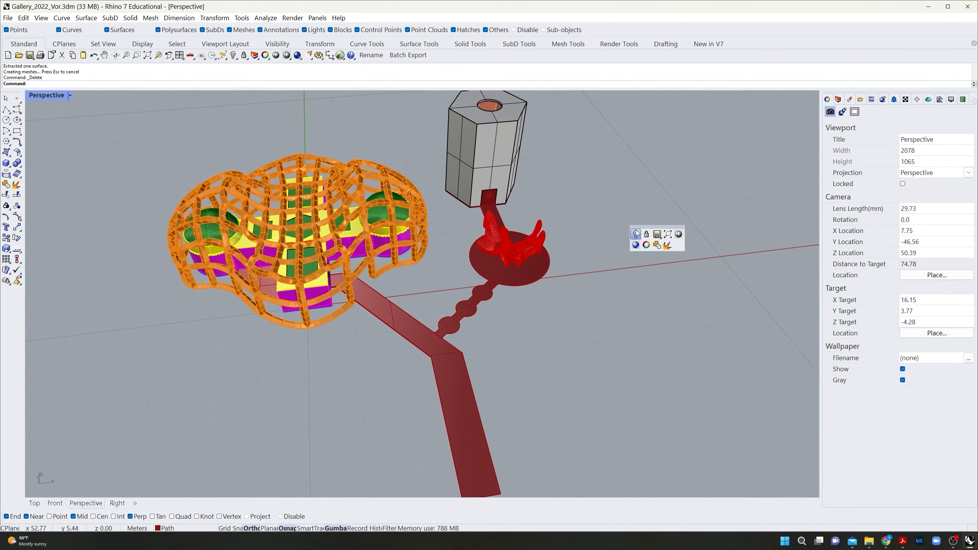
Step: Show the hidden ground again and hide the tower's outer NonroomExt polysurface
{"action": "left_click", "coordinate": [637, 233]}
{"action": "right_click_drag", "start_coordinate": [631, 210], "coordinate": [606, 219]}
{"action": "left_click", "coordinate": [606, 219]}
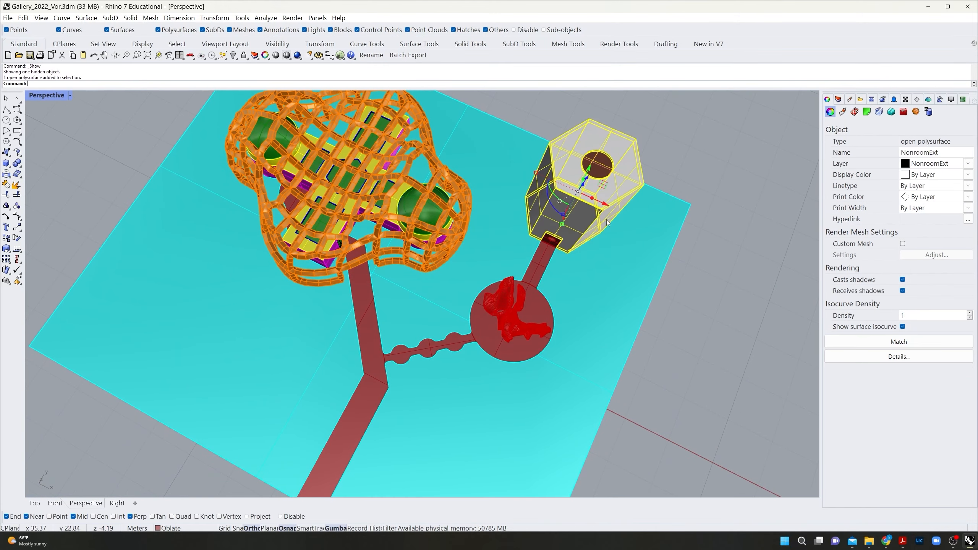
{"action": "right_click_drag", "start_coordinate": [692, 267], "coordinate": [726, 275]}
{"action": "scroll", "coordinate": [604, 186], "scroll_direction": "up", "scroll_amount": 7}
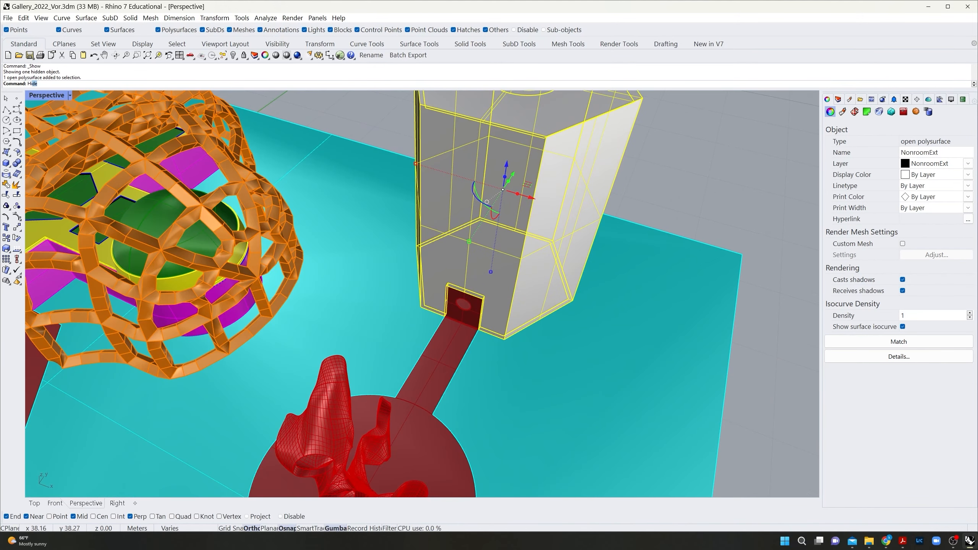
{"action": "key", "text": "Return"}
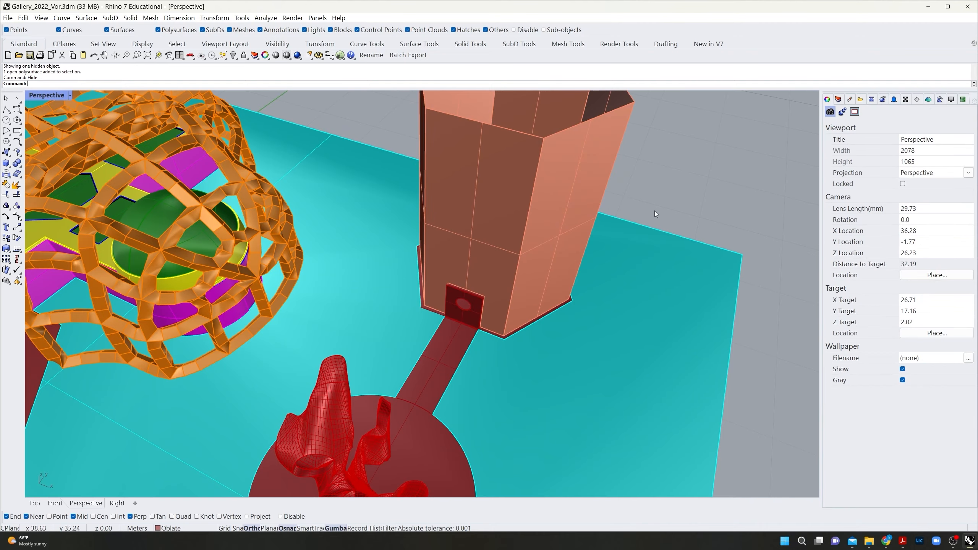
Step: Select the tower's inner MotionG wall polysurface and inspect it from several sides
{"action": "right_click_drag", "start_coordinate": [656, 214], "coordinate": [604, 305], "text": "shift"}
{"action": "right_click_drag", "start_coordinate": [407, 187], "coordinate": [360, 200]}
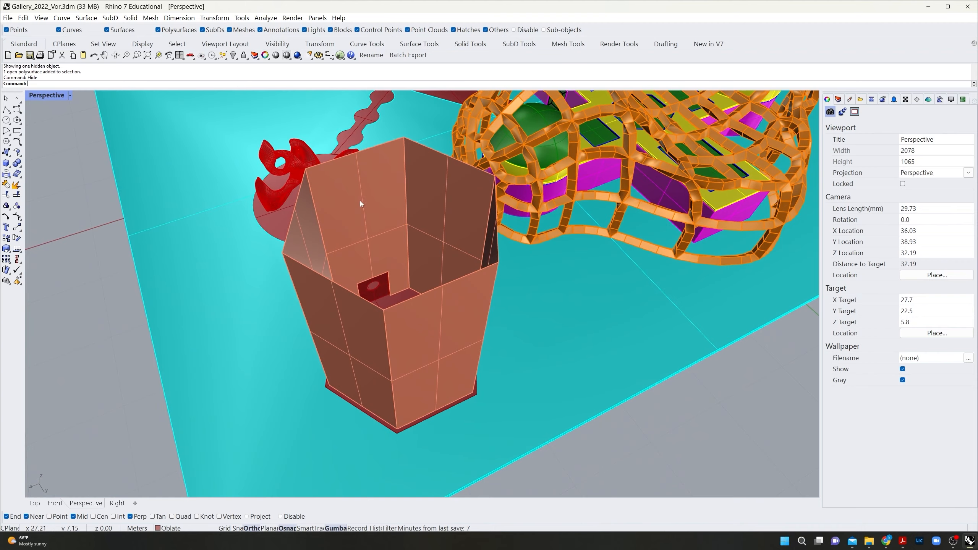
{"action": "left_click", "coordinate": [402, 229]}
{"action": "right_click_drag", "start_coordinate": [416, 269], "coordinate": [521, 310]}
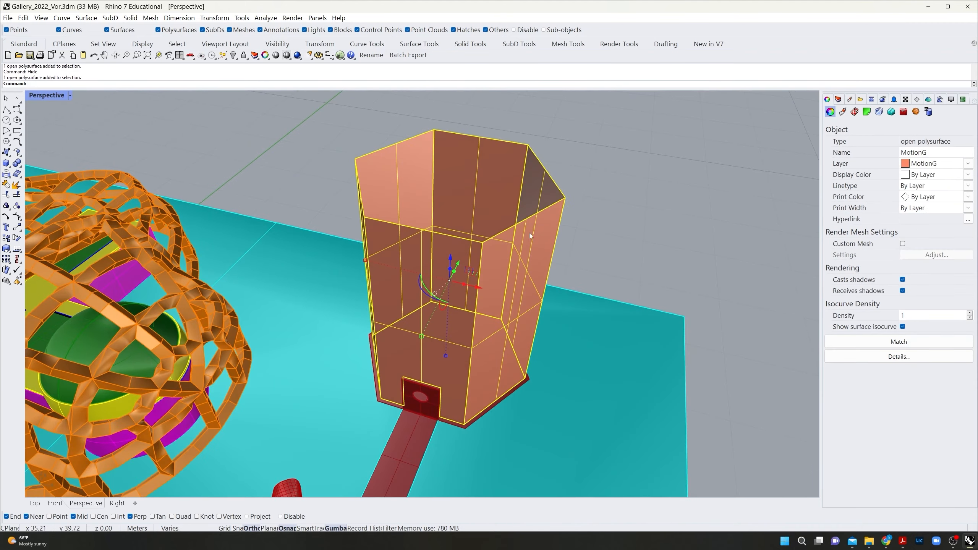
{"action": "left_click", "coordinate": [695, 206]}
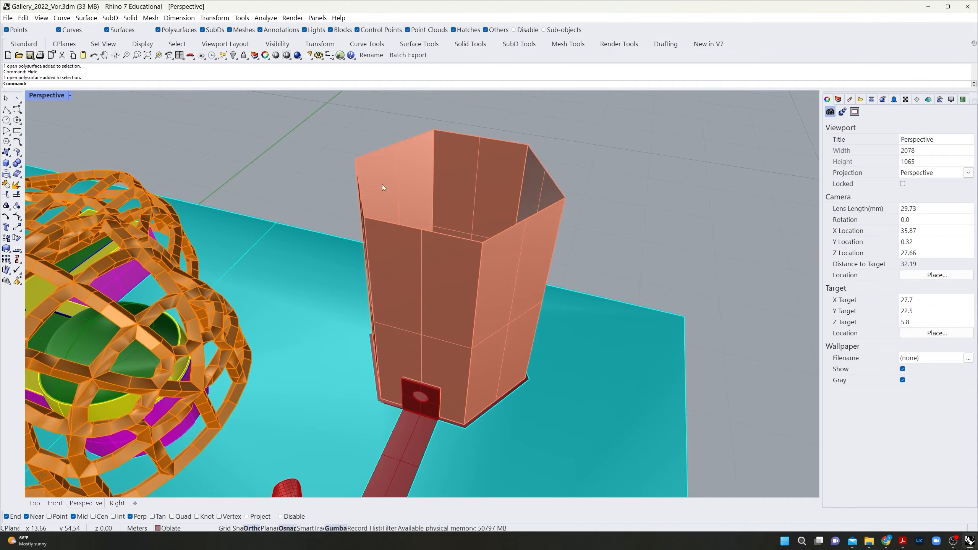
{"action": "right_click_drag", "start_coordinate": [368, 268], "coordinate": [669, 230]}
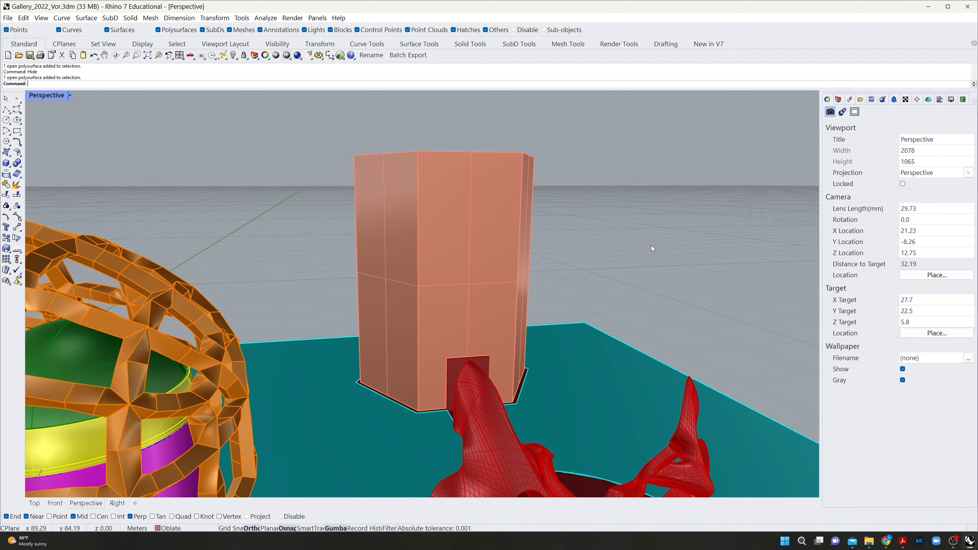
Step: Show the hidden outer shell of the tower again
{"action": "right_click_drag", "start_coordinate": [648, 246], "coordinate": [613, 253]}
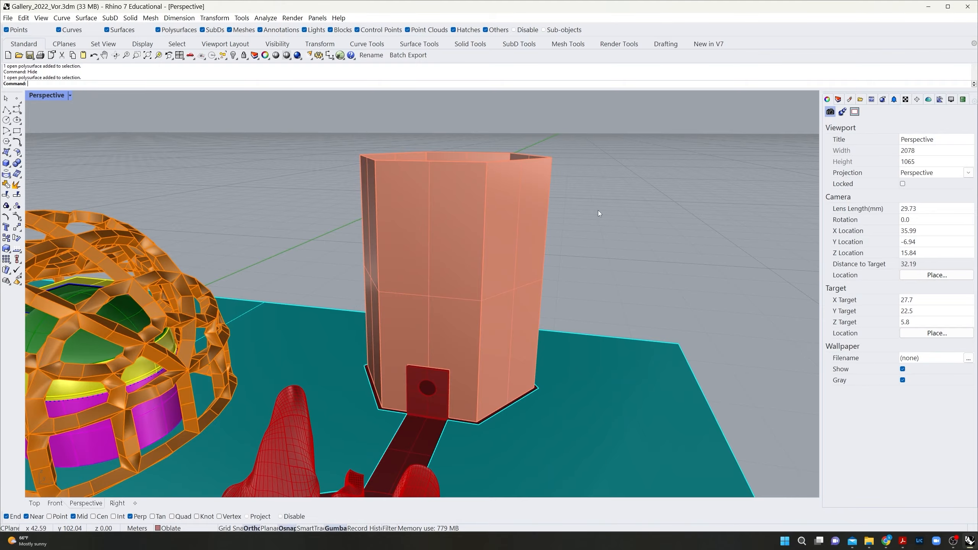
{"action": "mouse_move", "coordinate": [591, 214]}
{"action": "right_mouse_down"}
{"action": "mouse_move", "coordinate": [313, 280]}
{"action": "mouse_move", "coordinate": [462, 278]}
{"action": "mouse_move", "coordinate": [603, 222]}
{"action": "right_mouse_up"}
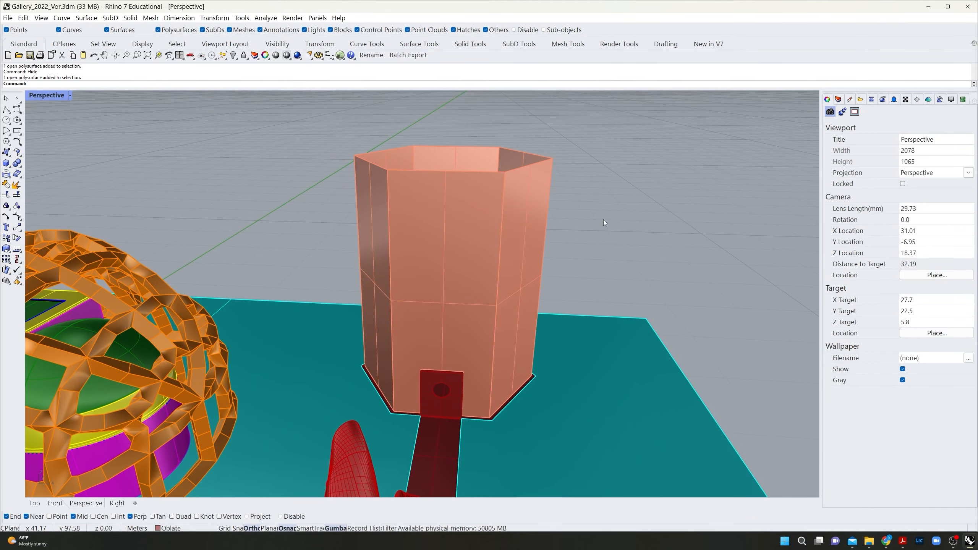
{"action": "middle_click", "coordinate": [592, 227]}
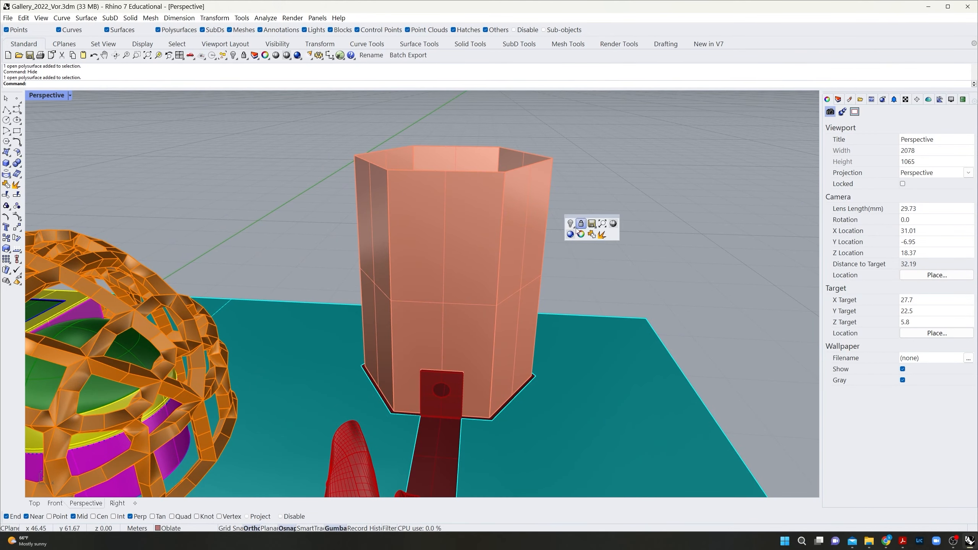
{"action": "right_click", "coordinate": [570, 223]}
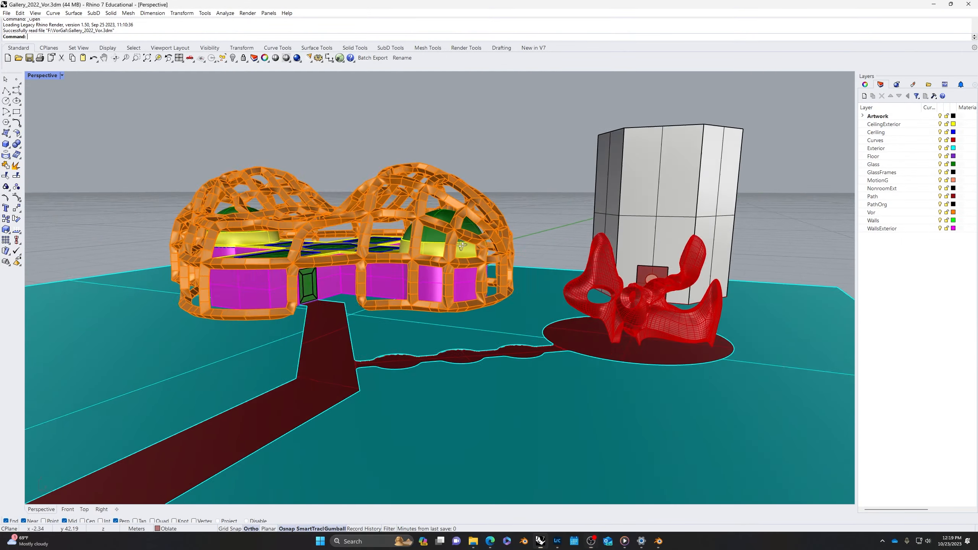
Step: Check the separate site objects by selecting the gallery's lattice shell, the tower shell and the circular platform in turn
{"action": "right_click_drag", "start_coordinate": [462, 245], "coordinate": [546, 241]}
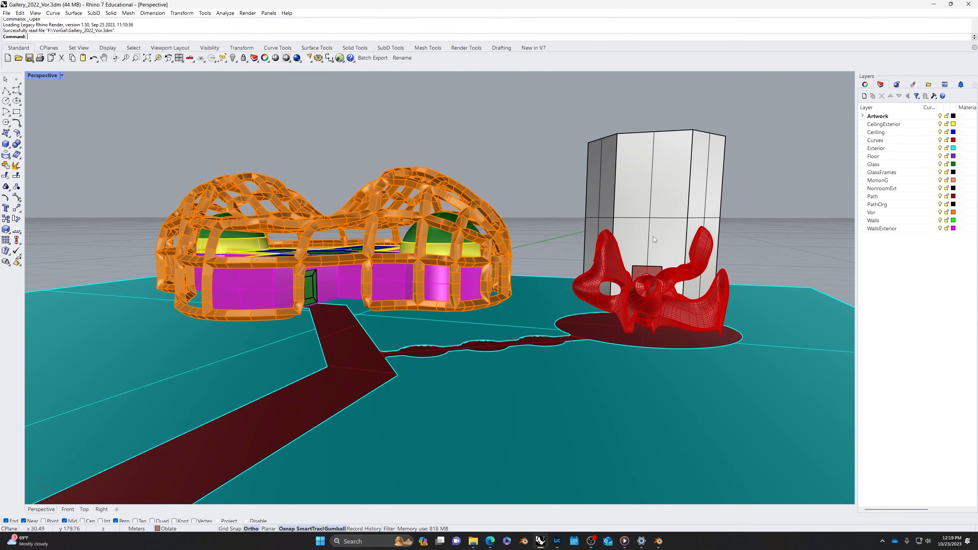
{"action": "right_click_drag", "start_coordinate": [652, 236], "coordinate": [630, 251], "text": "shift"}
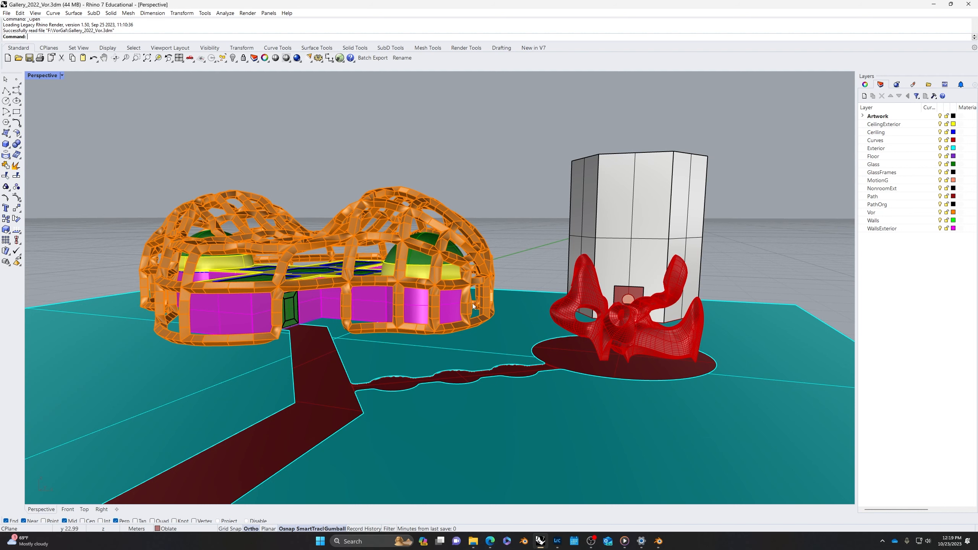
{"action": "left_click", "coordinate": [470, 283]}
{"action": "left_click", "coordinate": [630, 263]}
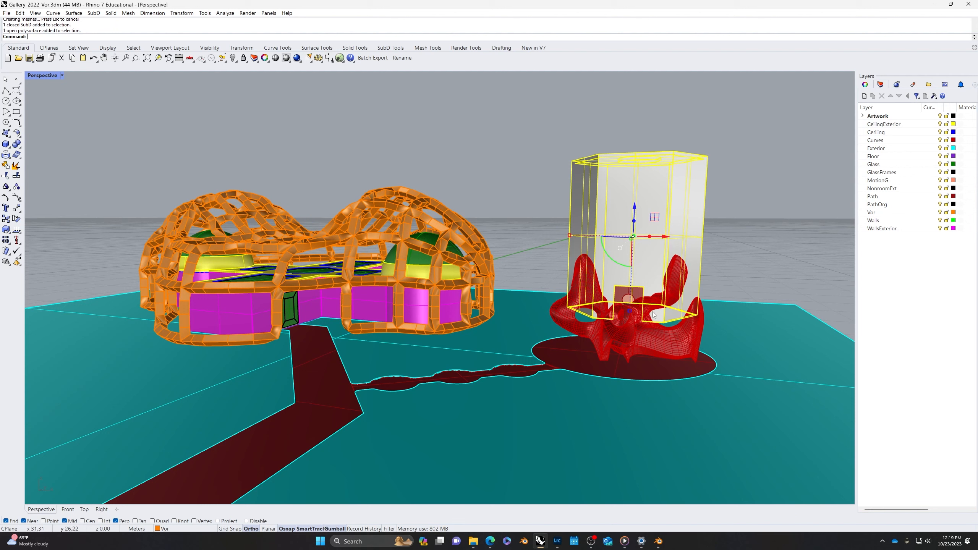
{"action": "left_click", "coordinate": [668, 349]}
{"action": "left_click", "coordinate": [427, 330]}
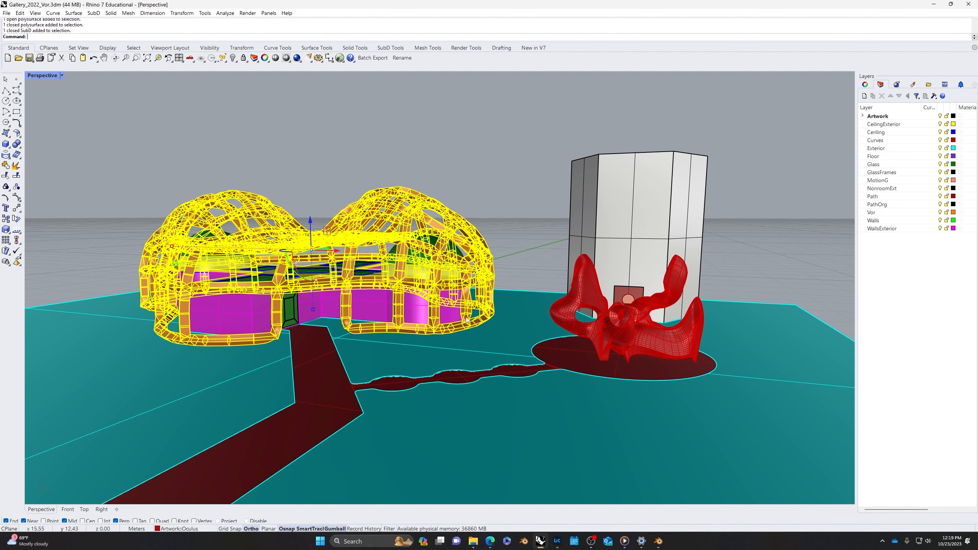
{"action": "left_click", "coordinate": [553, 247]}
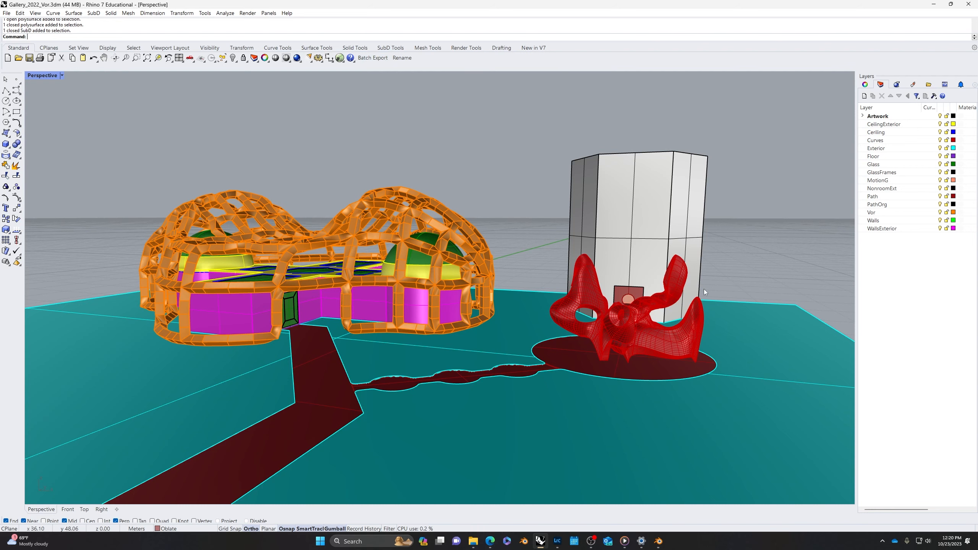
Step: Switch to the browser and find the Python scripts in the description of the "Gallery Export, Optimize" YouTube video
{"action": "left_click", "coordinate": [490, 542]}
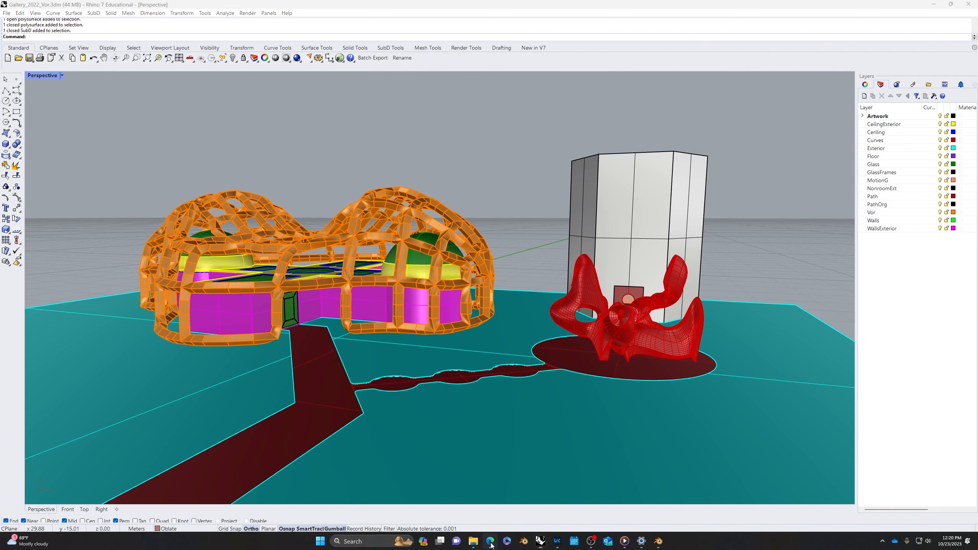
{"action": "scroll", "coordinate": [399, 347], "scroll_direction": "up", "scroll_amount": 5}
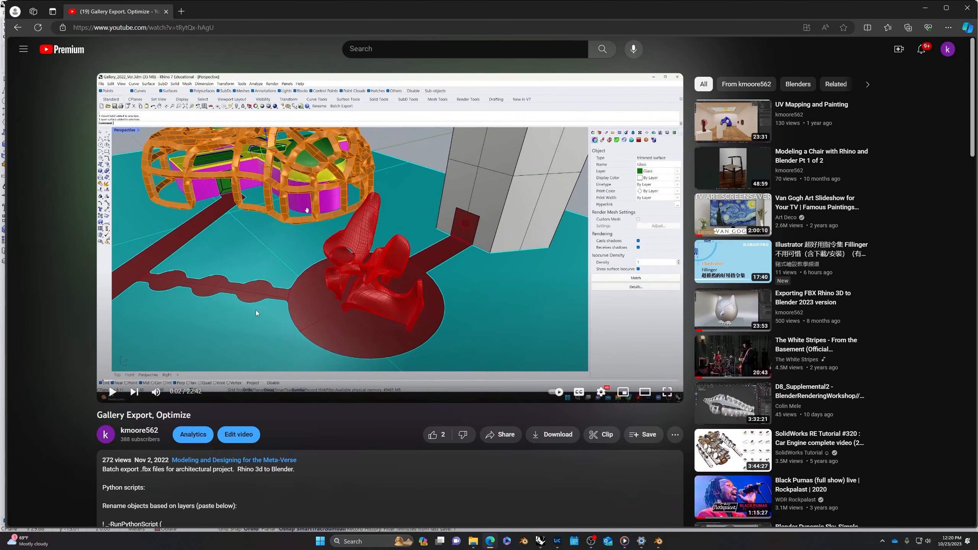
{"action": "scroll", "coordinate": [383, 341], "scroll_direction": "down", "scroll_amount": 8}
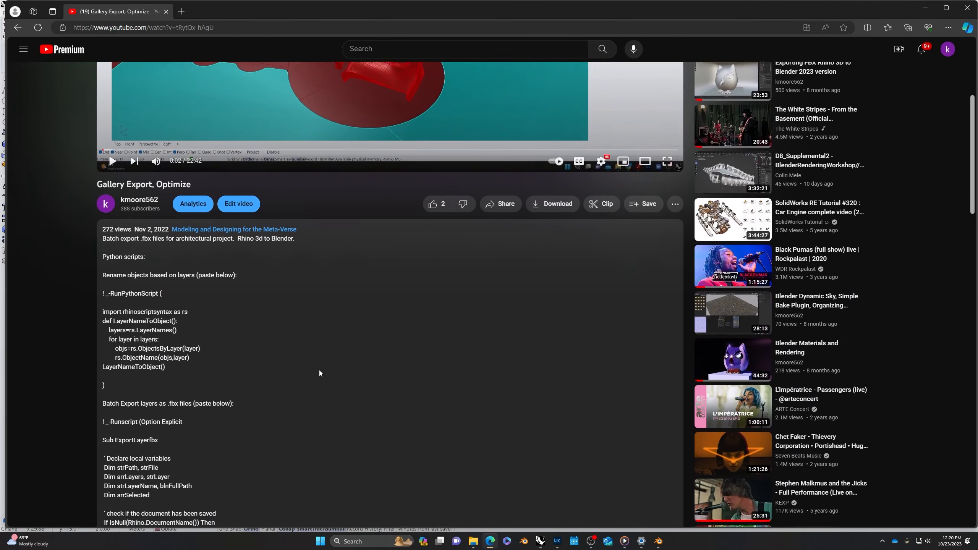
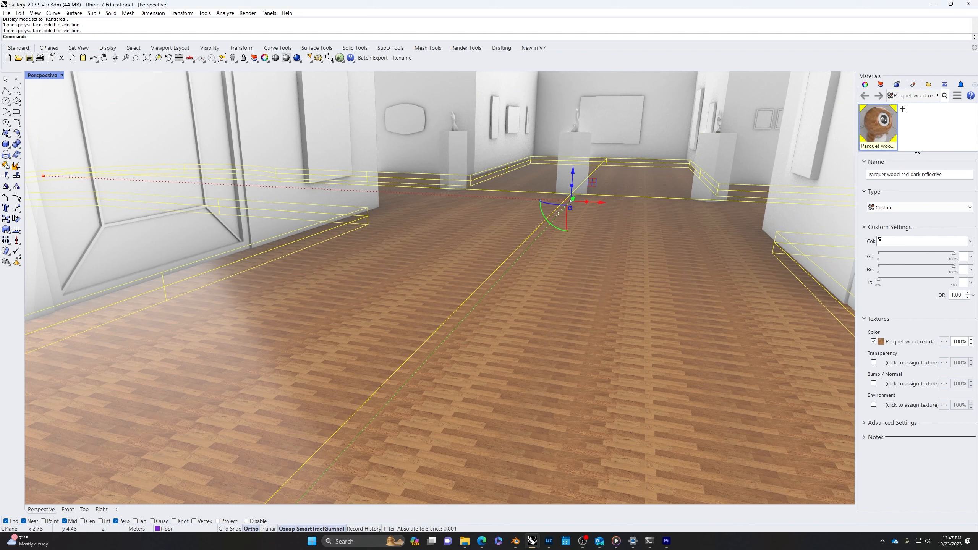
Step: Delete the Parquet wood red dark reflective material from the model, even though it is in use
{"action": "right_click", "coordinate": [884, 124]}
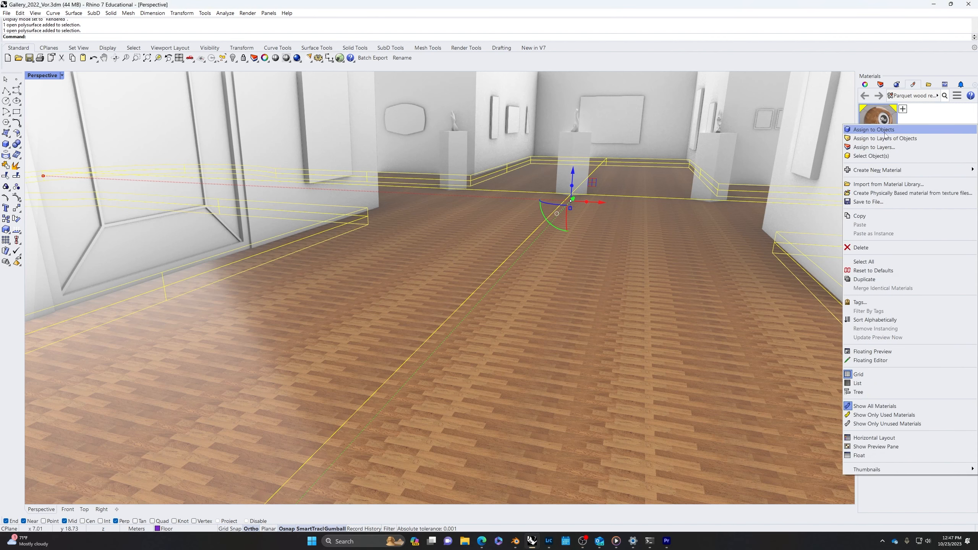
{"action": "left_click", "coordinate": [874, 249]}
{"action": "left_click", "coordinate": [525, 290]}
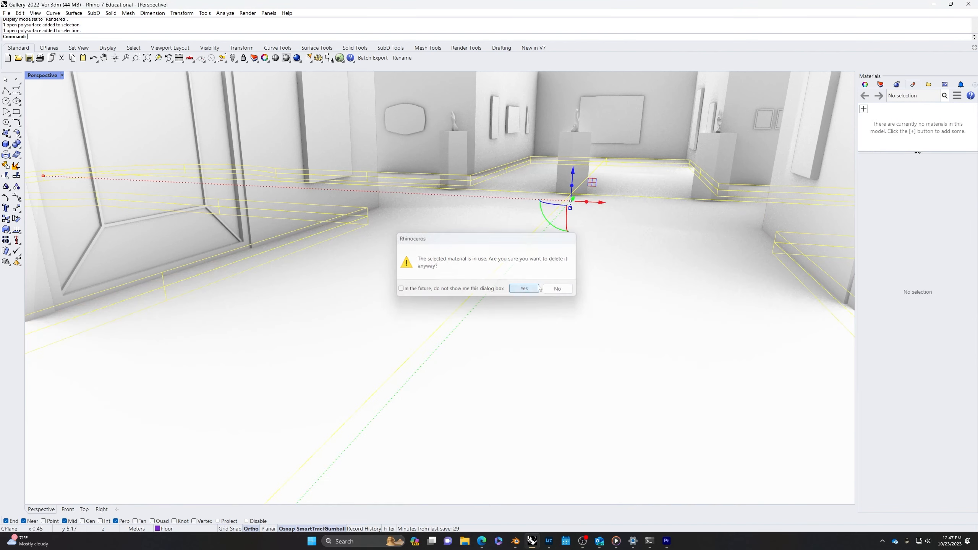
Step: Import the Parquet dark squares material from the Architectural > Floor > Wood library folder and apply it to the gallery floor
{"action": "left_click", "coordinate": [863, 109]}
{"action": "left_click", "coordinate": [878, 113]}
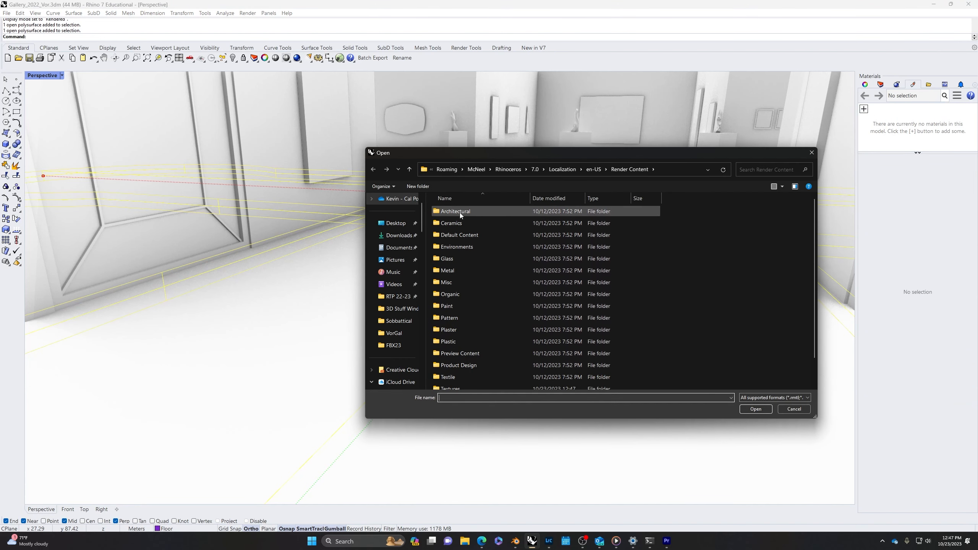
{"action": "double_click", "coordinate": [460, 212]}
{"action": "double_click", "coordinate": [452, 248]}
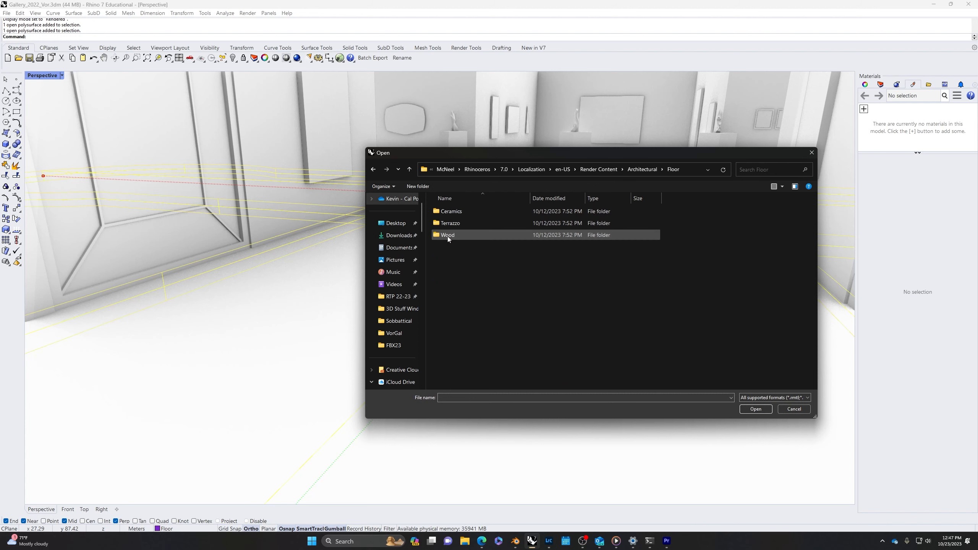
{"action": "double_click", "coordinate": [448, 235]}
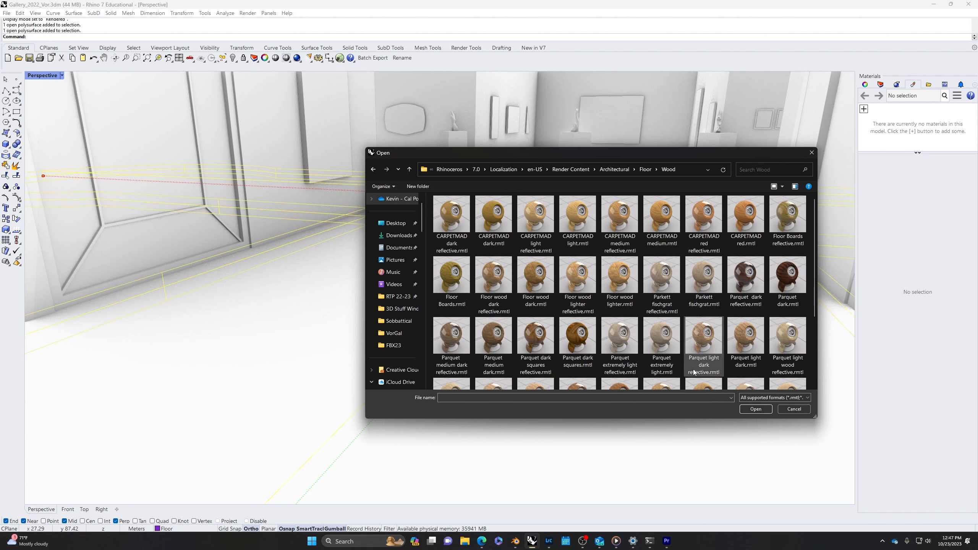
{"action": "left_click", "coordinate": [581, 342]}
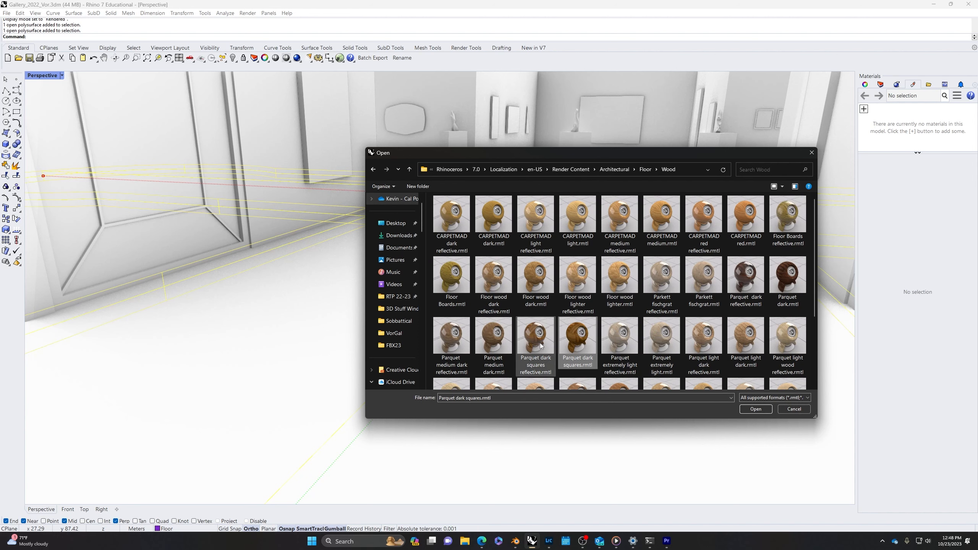
{"action": "left_click", "coordinate": [754, 408]}
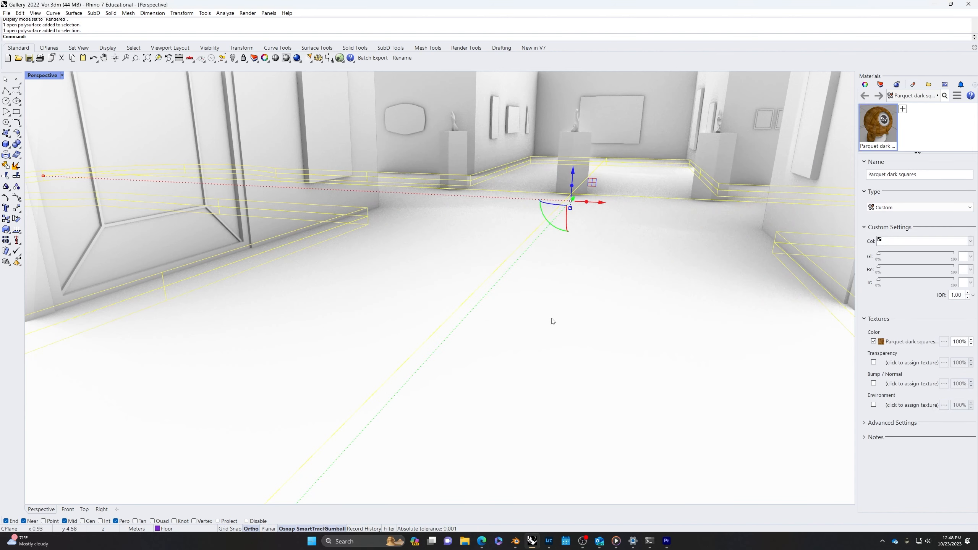
{"action": "left_click_drag", "start_coordinate": [842, 156], "coordinate": [609, 285]}
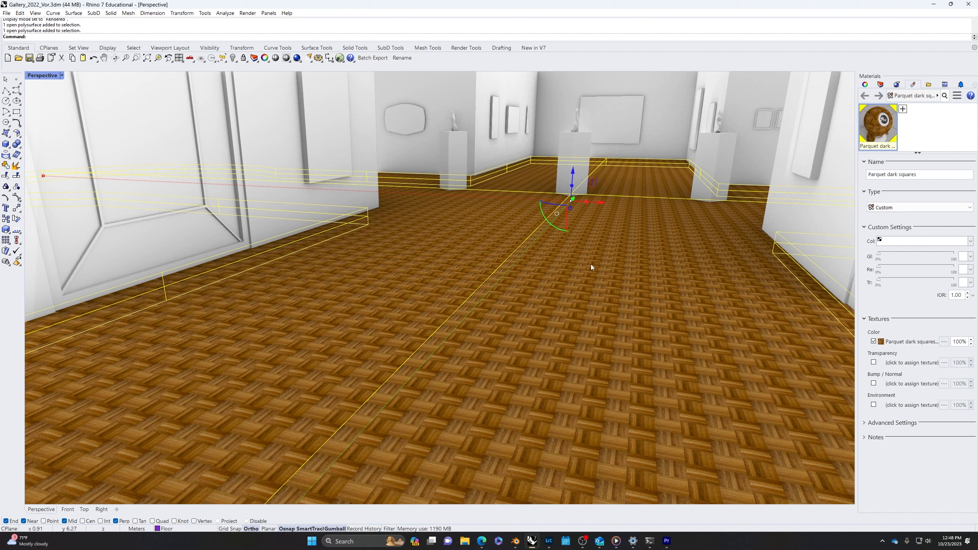
Step: Export the selected floor to the FBX23 folder as an OBJ file named Parquet, using polygon mesh objects
{"action": "left_click", "coordinate": [7, 13]}
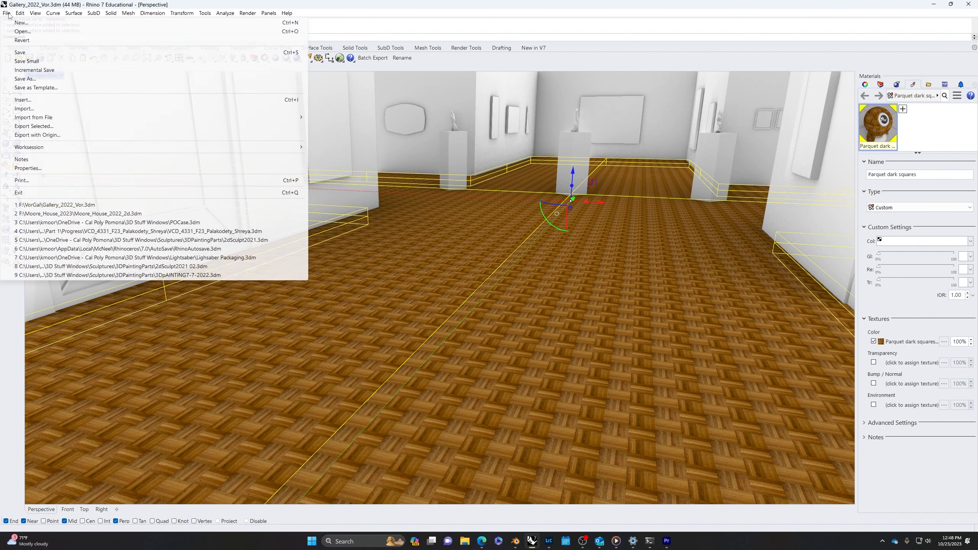
{"action": "left_click", "coordinate": [32, 126]}
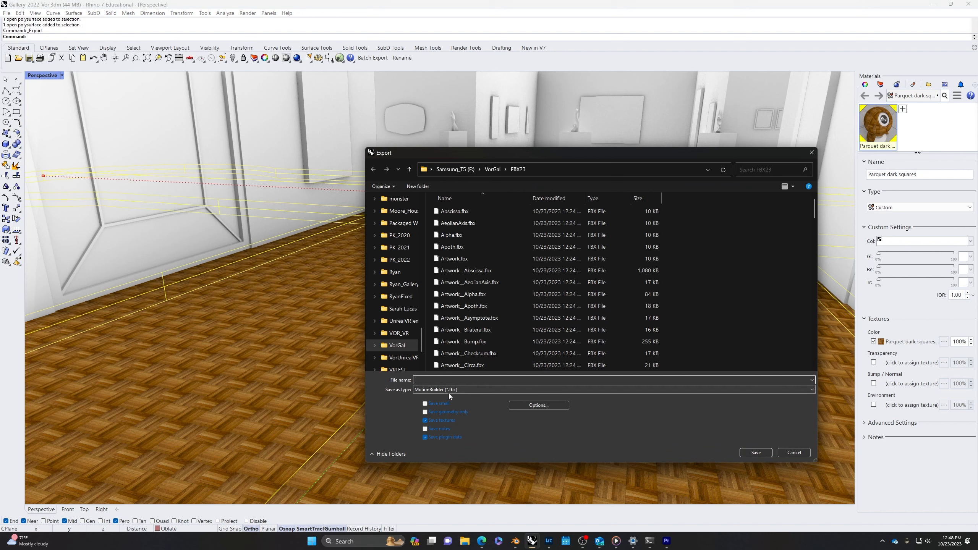
{"action": "left_click", "coordinate": [456, 390]}
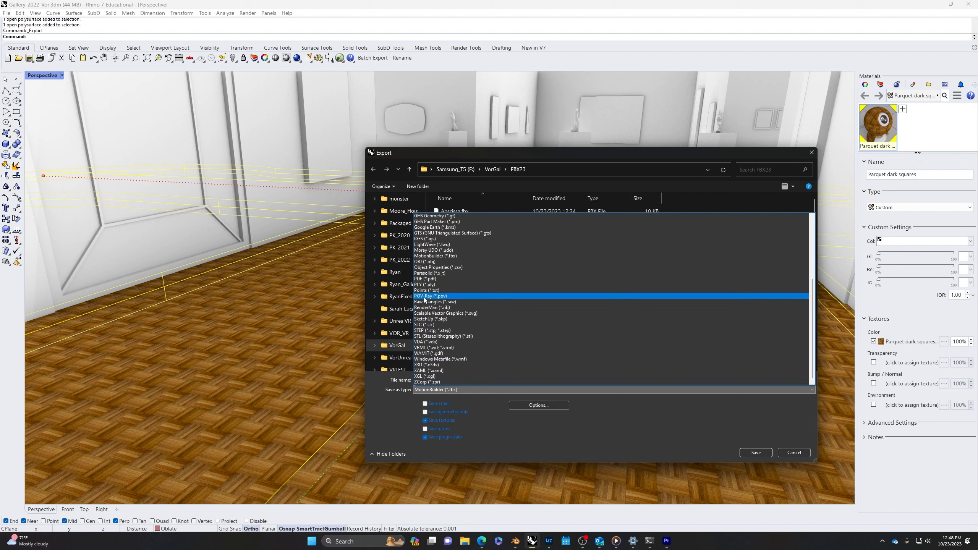
{"action": "left_click", "coordinate": [432, 256]}
{"action": "left_click", "coordinate": [539, 389]}
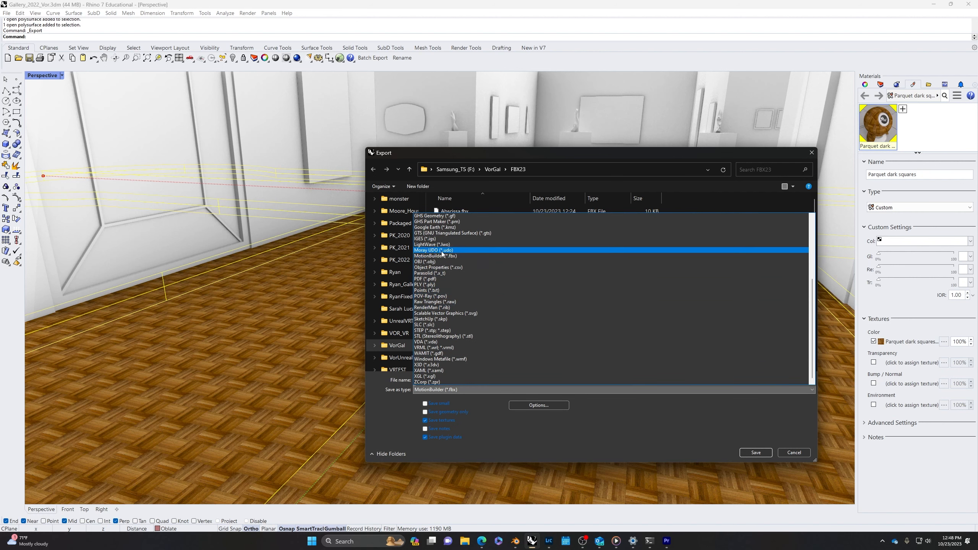
{"action": "left_click", "coordinate": [439, 262]}
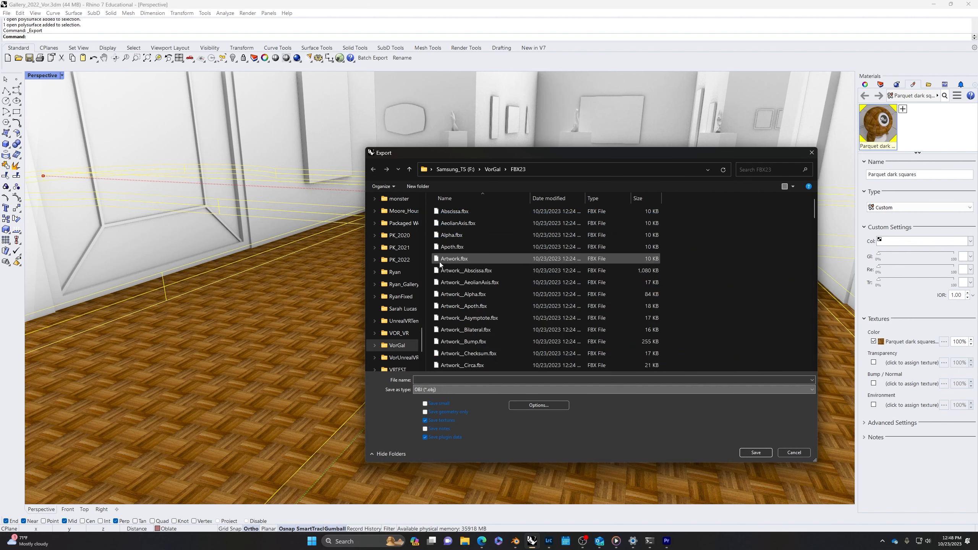
{"action": "left_click", "coordinate": [508, 381]}
{"action": "type", "text": "Parquet"}
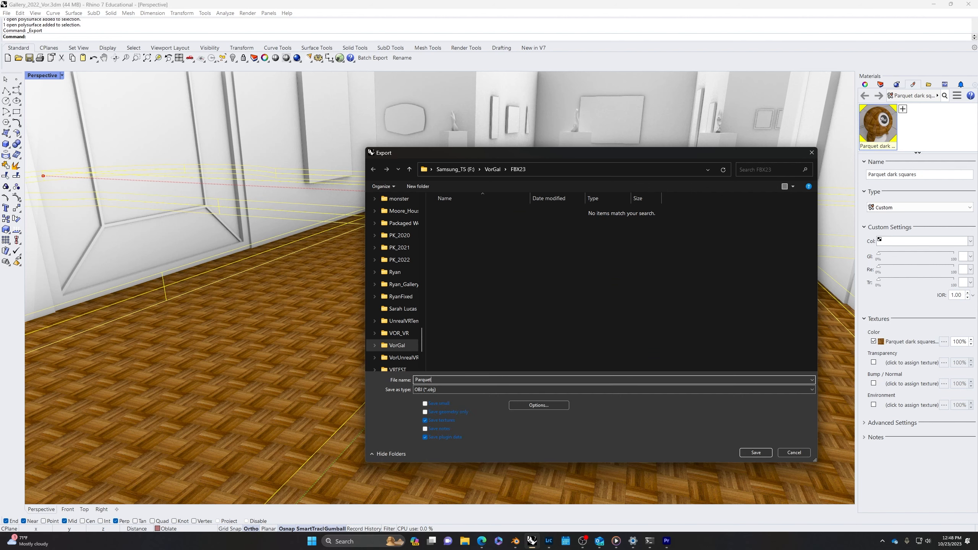
{"action": "key", "text": "Return"}
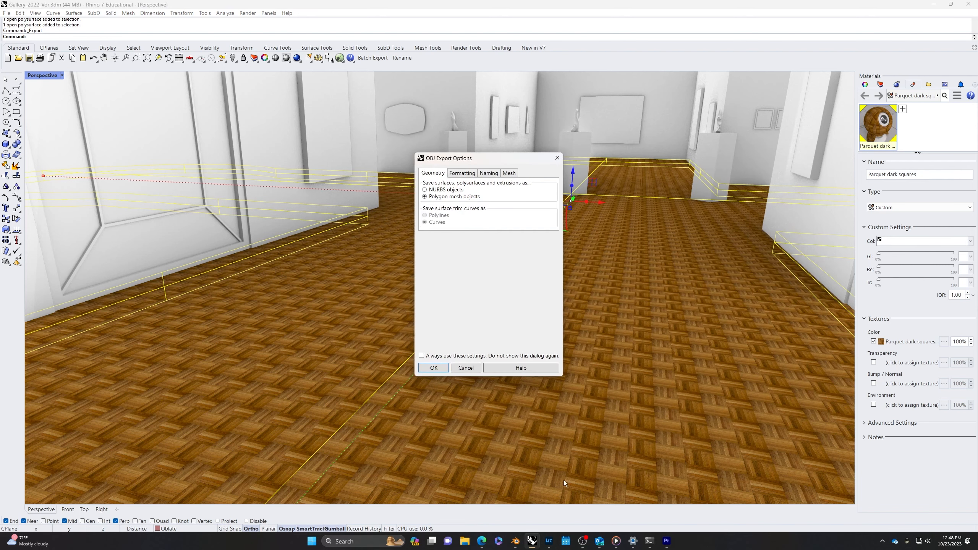
{"action": "left_click", "coordinate": [434, 367]}
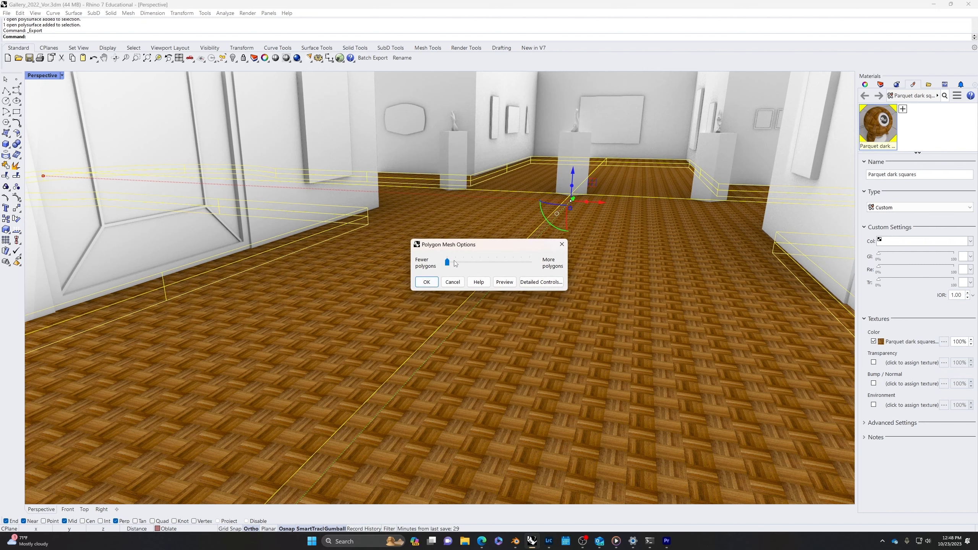
{"action": "left_click", "coordinate": [427, 282]}
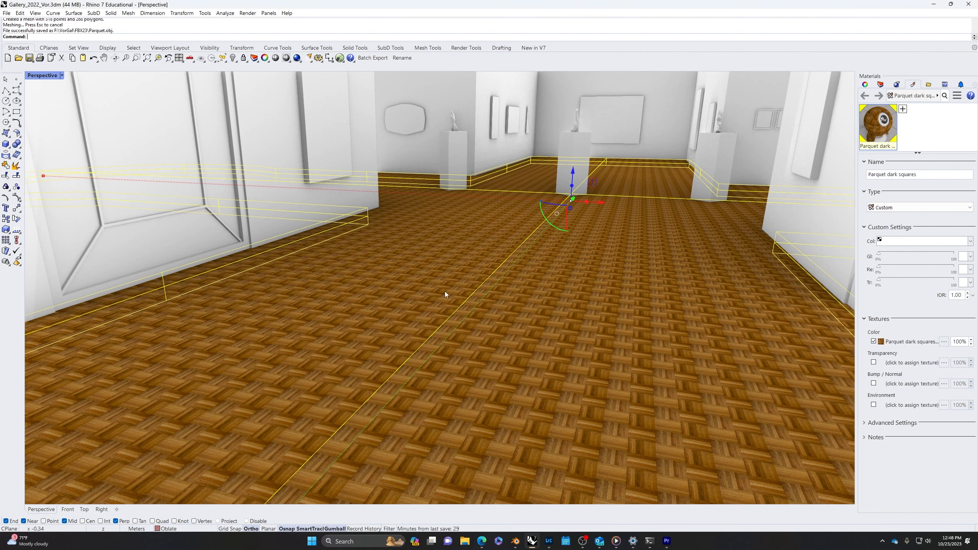
Step: Switch to Blender and remove the existing material slot from the gallery's Vor lattice shell
{"action": "left_click", "coordinate": [938, 4]}
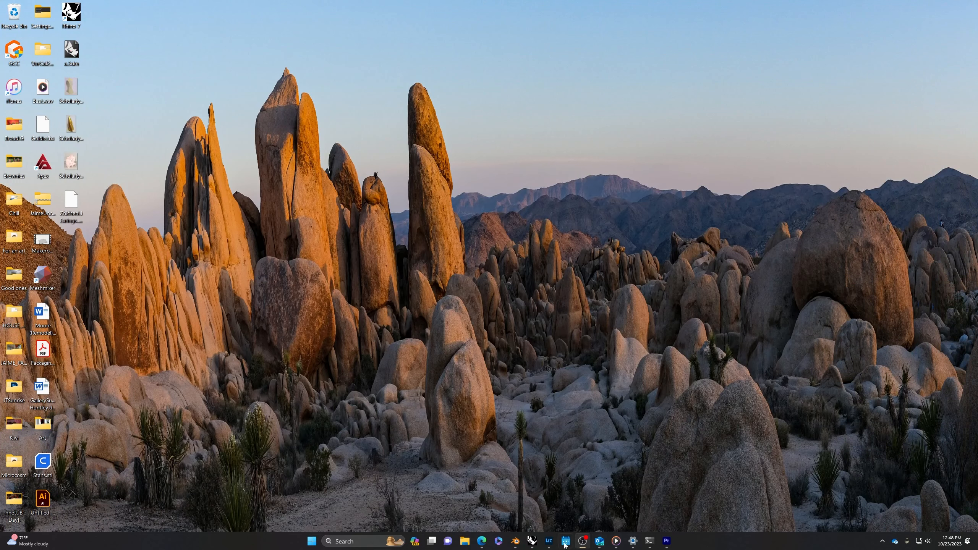
{"action": "mouse_move", "coordinate": [515, 541]}
{"action": "left_click", "coordinate": [488, 468]}
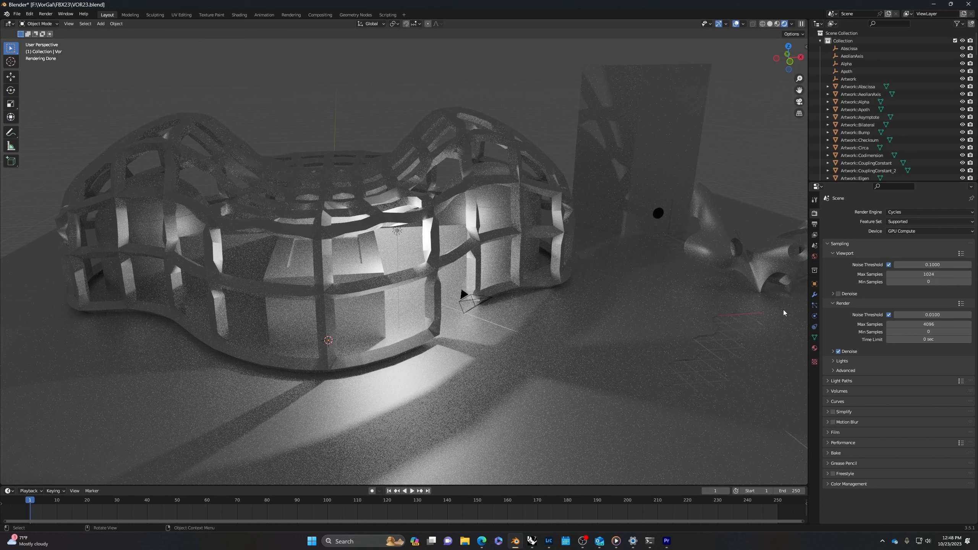
{"action": "left_click", "coordinate": [814, 348]}
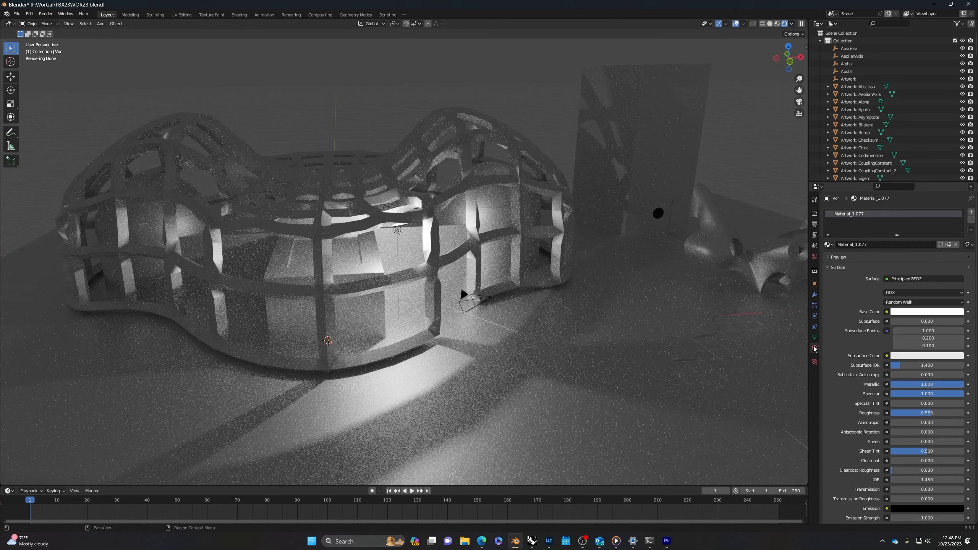
{"action": "left_click", "coordinate": [970, 219]}
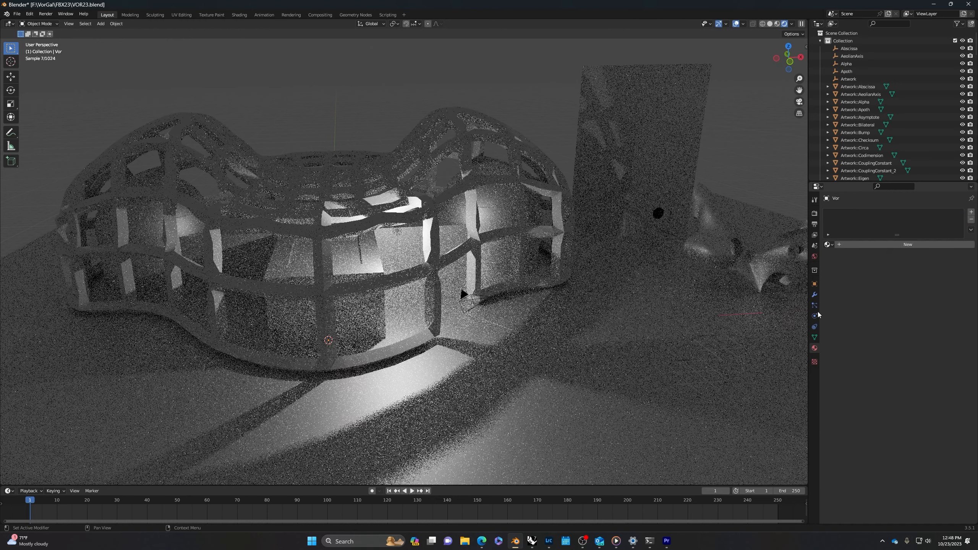
Step: Create a new material on the Vor lattice shell and name it Floor
{"action": "left_click", "coordinate": [907, 241]}
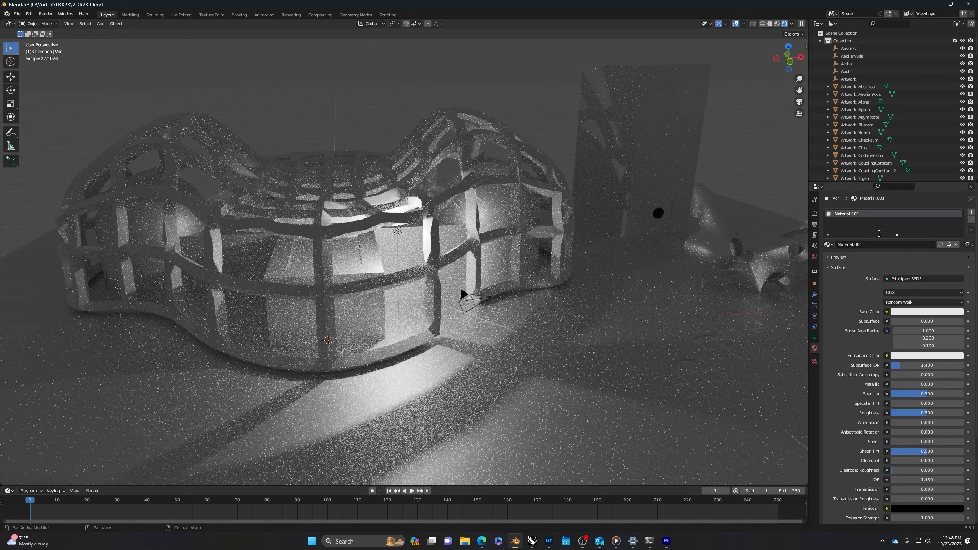
{"action": "left_click", "coordinate": [880, 244]}
{"action": "type", "text": "Flo"}
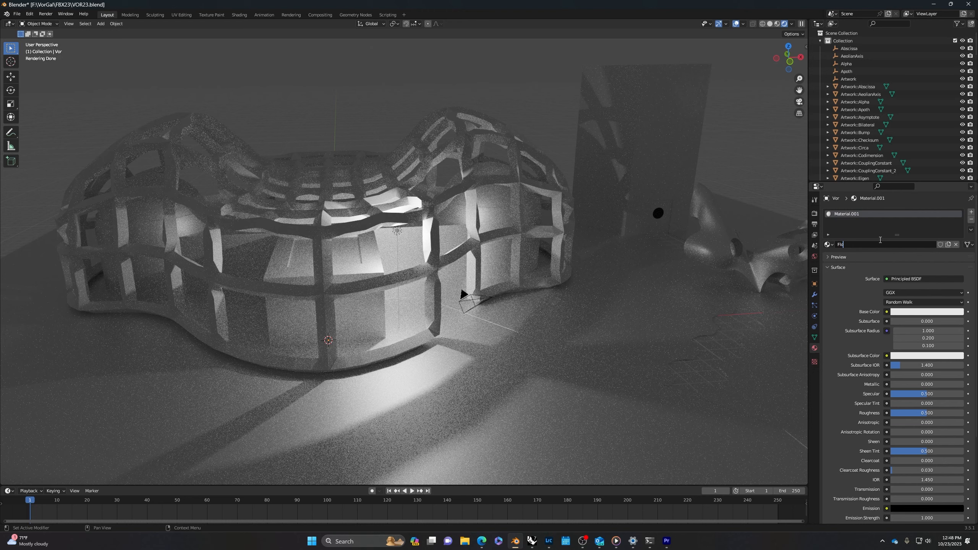
{"action": "type", "text": "or"}
{"action": "key", "text": "Return"}
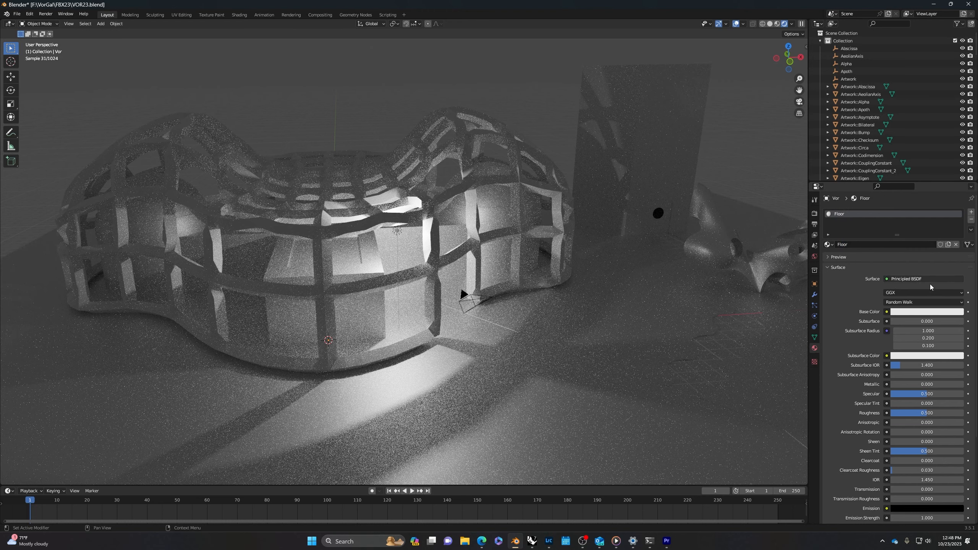
Step: Set the Floor material's base color to an image texture using Parquet dark squares_250_DF.jpg from the FBX23 folder
{"action": "left_click", "coordinate": [886, 312]}
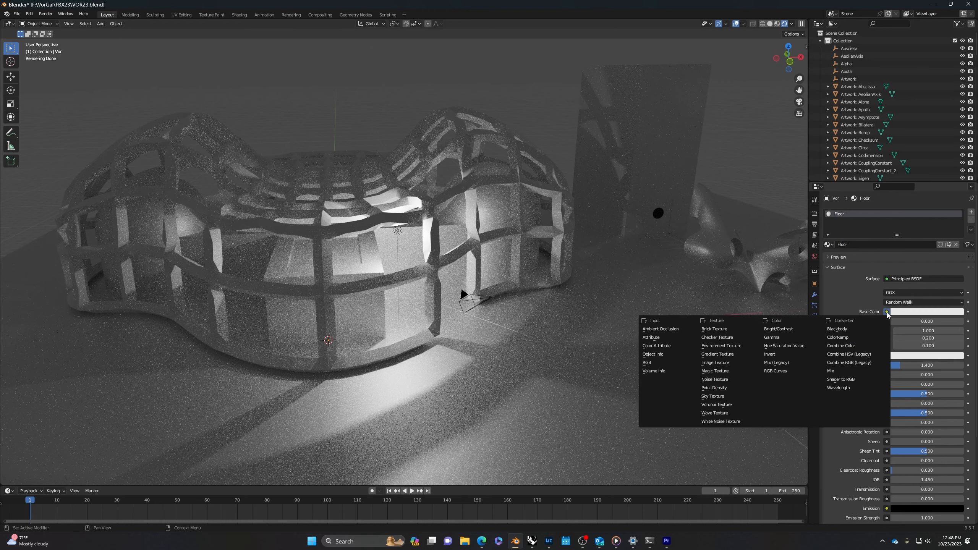
{"action": "left_click", "coordinate": [730, 364]}
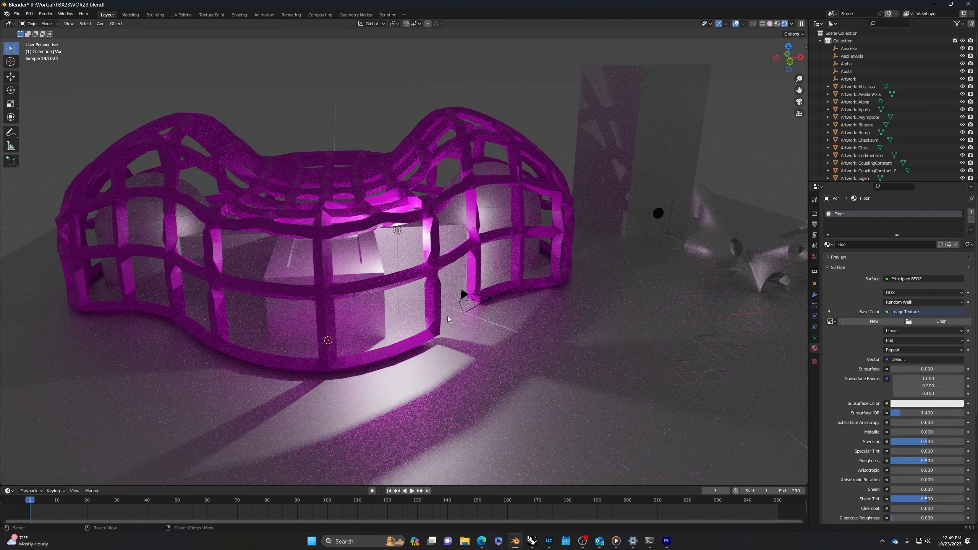
{"action": "left_click", "coordinate": [945, 321]}
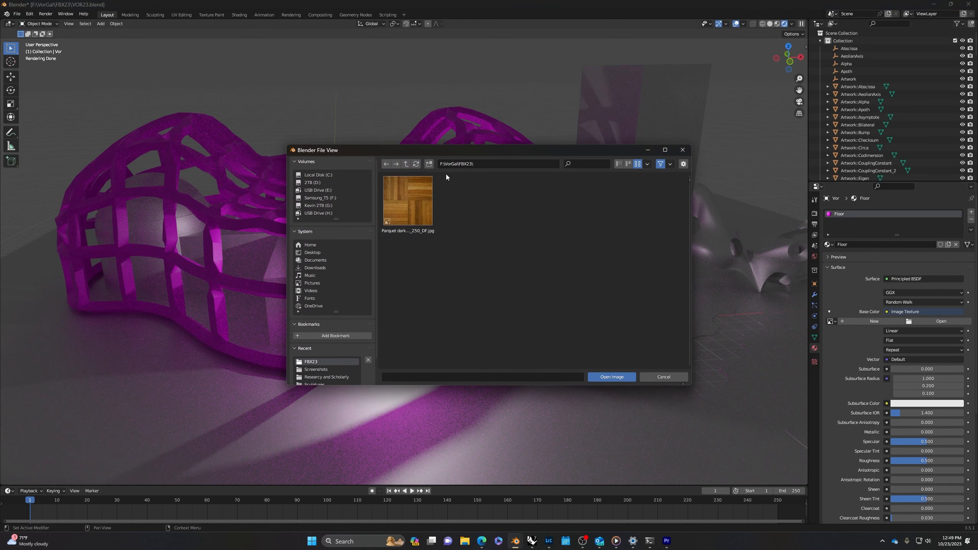
{"action": "left_click", "coordinate": [408, 200]}
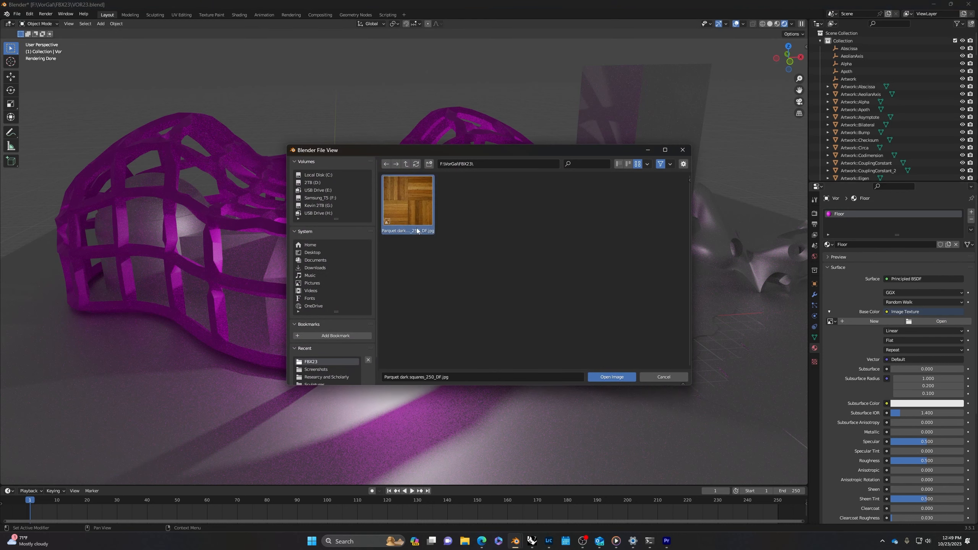
{"action": "left_click", "coordinate": [621, 376]}
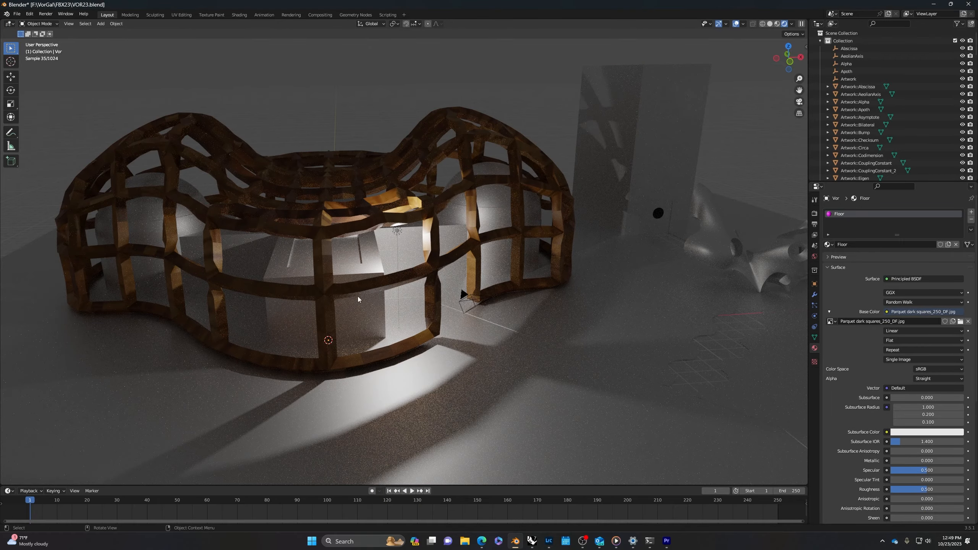
Step: Add a second slot with a new default material to the Vor lattice shell and remove its Floor material slot
{"action": "scroll", "coordinate": [212, 242], "scroll_direction": "up", "scroll_amount": 5}
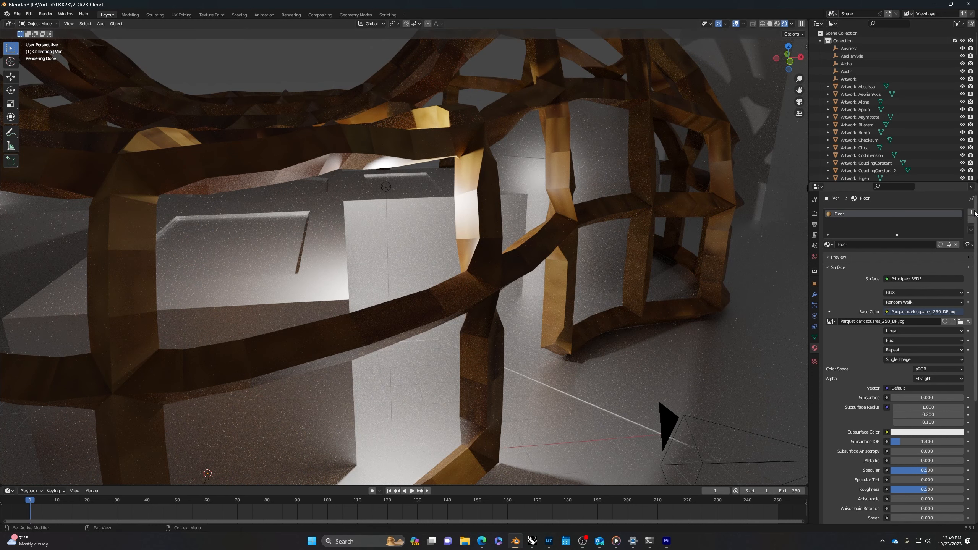
{"action": "left_click", "coordinate": [970, 213]}
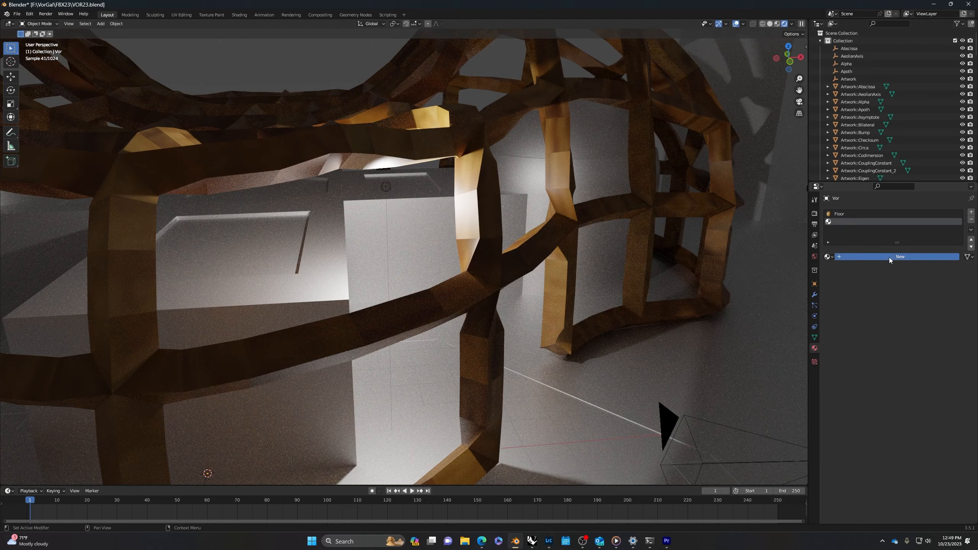
{"action": "left_click", "coordinate": [889, 257]}
{"action": "left_click", "coordinate": [867, 214]}
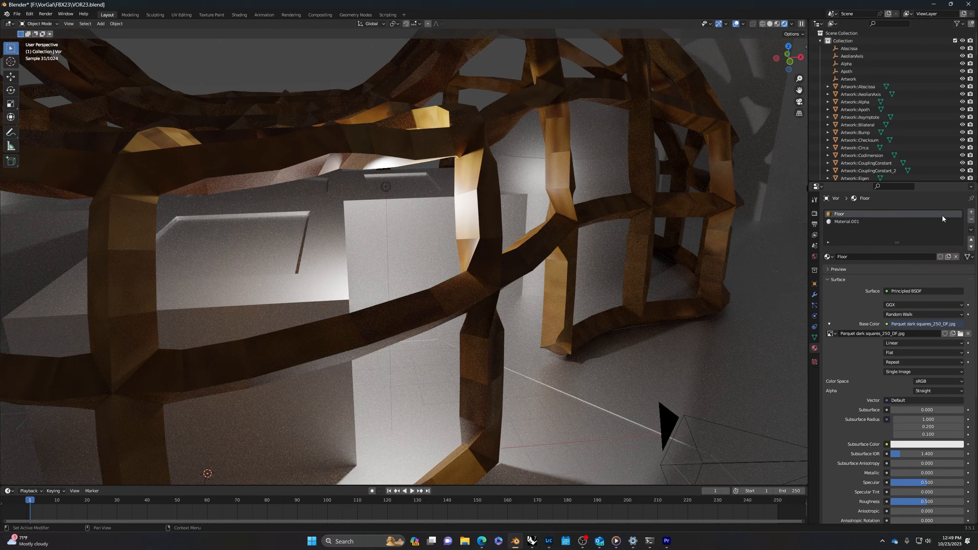
{"action": "left_click", "coordinate": [971, 220]}
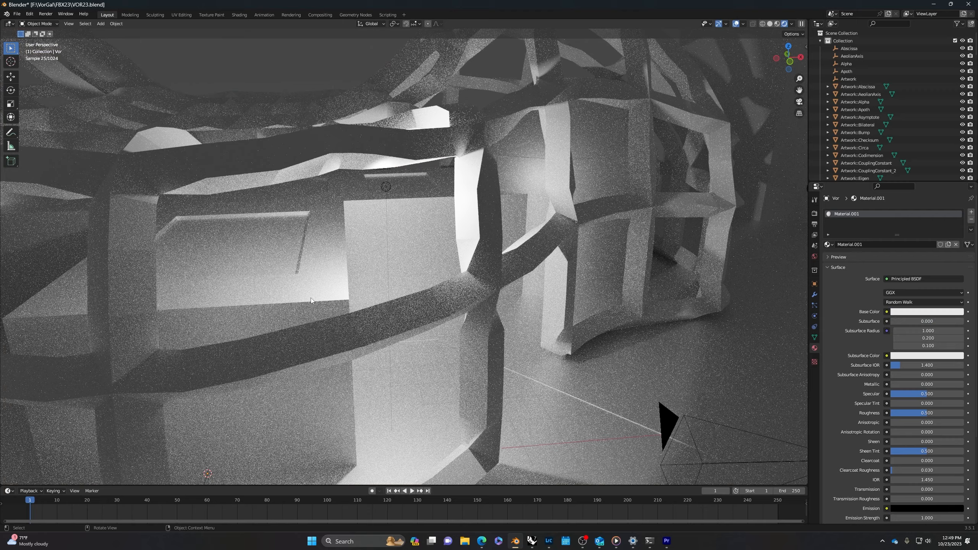
{"action": "middle_click_drag", "start_coordinate": [310, 298], "coordinate": [279, 317]}
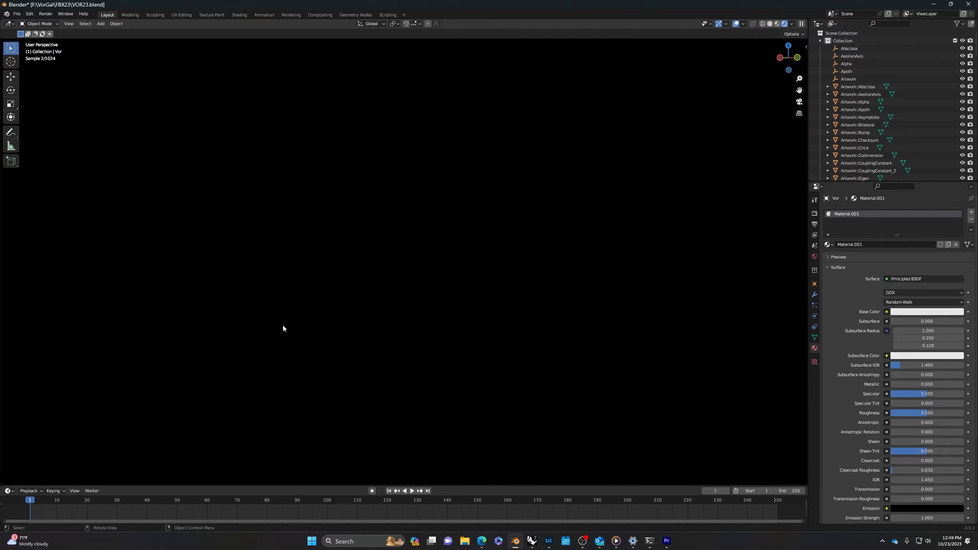
Step: Switch the viewport to solid shading with the gallery's lattice shell seen from outside
{"action": "scroll", "coordinate": [320, 321], "scroll_direction": "down", "scroll_amount": 3}
{"action": "scroll", "coordinate": [320, 321], "scroll_direction": "up", "scroll_amount": 3}
{"action": "scroll", "coordinate": [320, 322], "scroll_direction": "down", "scroll_amount": 3}
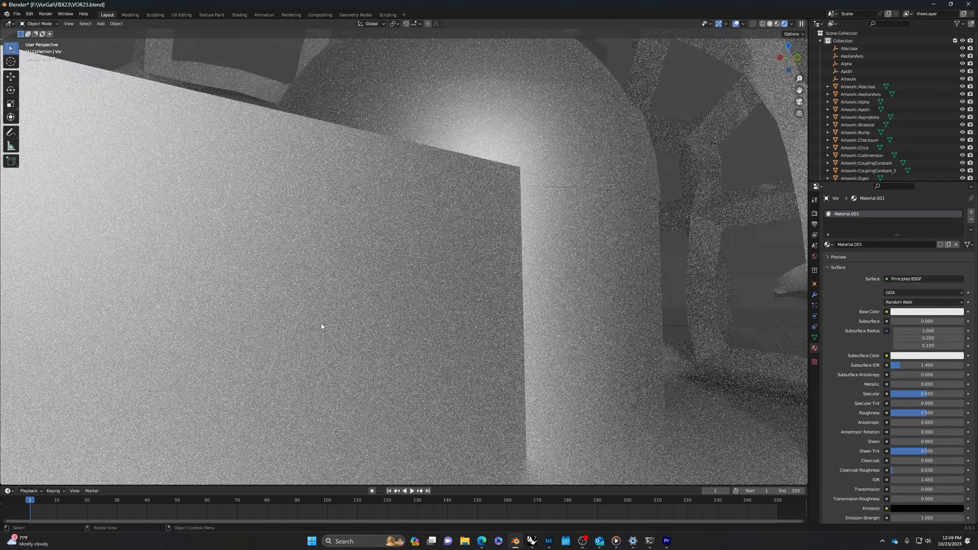
{"action": "scroll", "coordinate": [321, 321], "scroll_direction": "up", "scroll_amount": 3}
{"action": "scroll", "coordinate": [321, 321], "scroll_direction": "down", "scroll_amount": 6}
{"action": "middle_click_drag", "start_coordinate": [327, 309], "coordinate": [322, 336]}
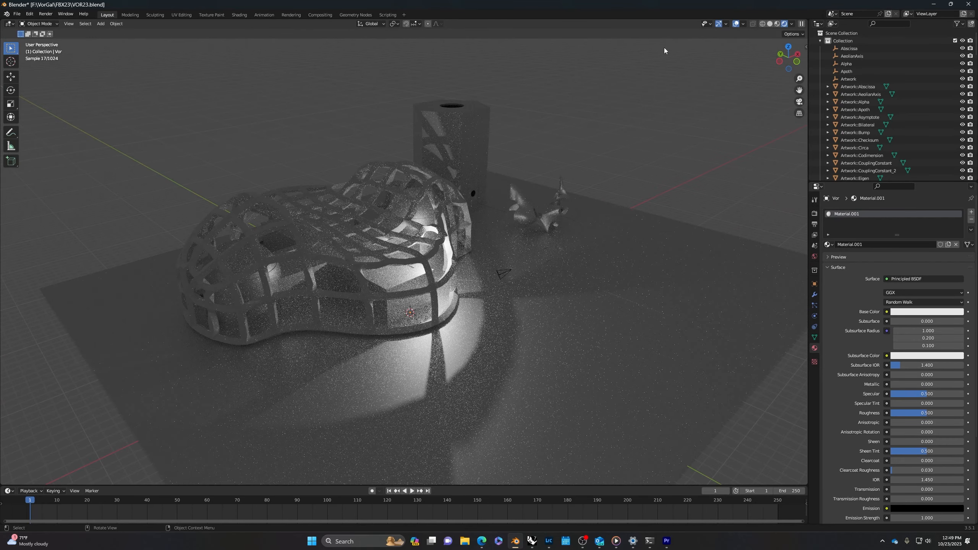
{"action": "left_click", "coordinate": [769, 24]}
{"action": "scroll", "coordinate": [386, 294], "scroll_direction": "up", "scroll_amount": 4}
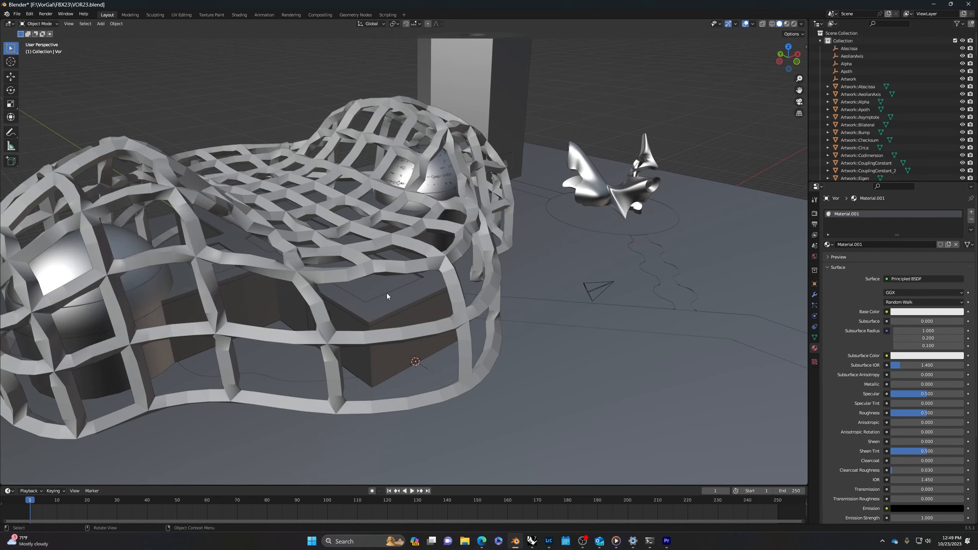
Step: Hide the WallsExterior and Walls objects so the gallery interior can be reached
{"action": "left_click", "coordinate": [397, 310]}
{"action": "left_click", "coordinate": [420, 319]}
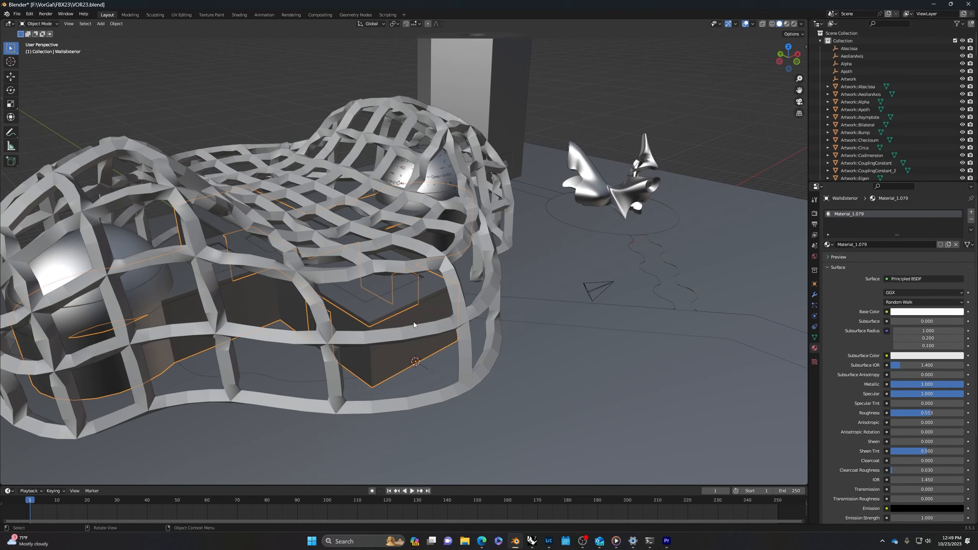
{"action": "key", "text": "alt+a"}
{"action": "left_click", "coordinate": [415, 317]}
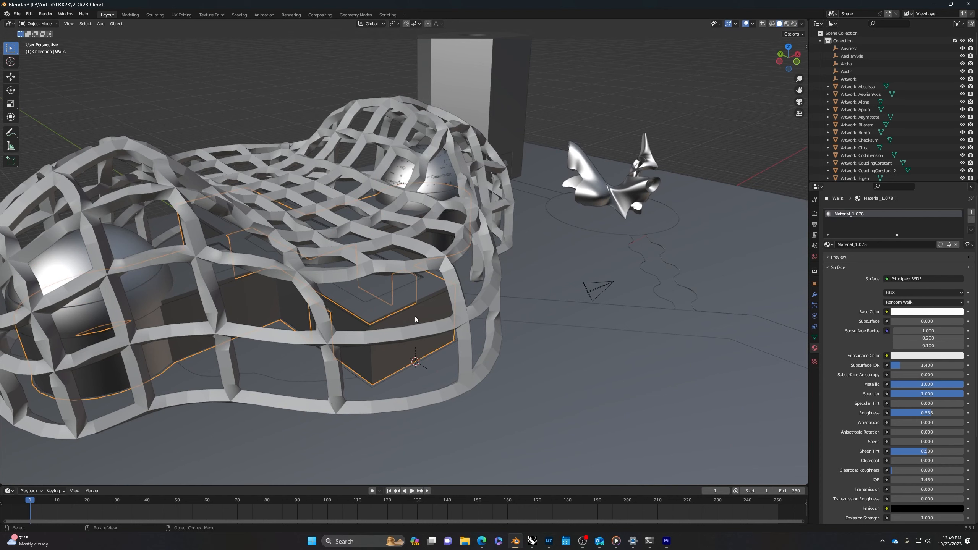
{"action": "key", "text": "h"}
Step: Replace the gallery floor's imported material slot with one that uses the existing Floor material
{"action": "scroll", "coordinate": [352, 359], "scroll_direction": "up", "scroll_amount": 5}
{"action": "middle_click_drag", "start_coordinate": [438, 394], "coordinate": [373, 410]}
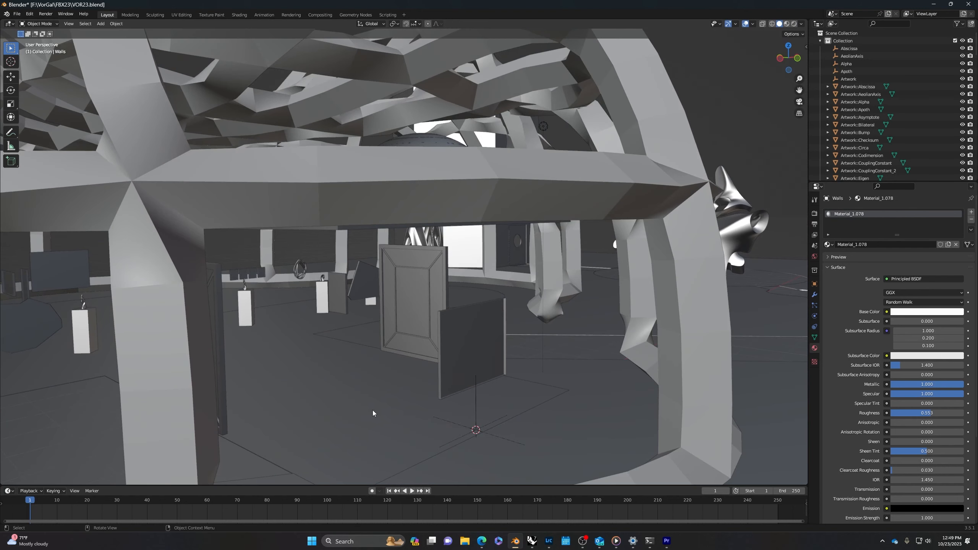
{"action": "left_click", "coordinate": [371, 411]}
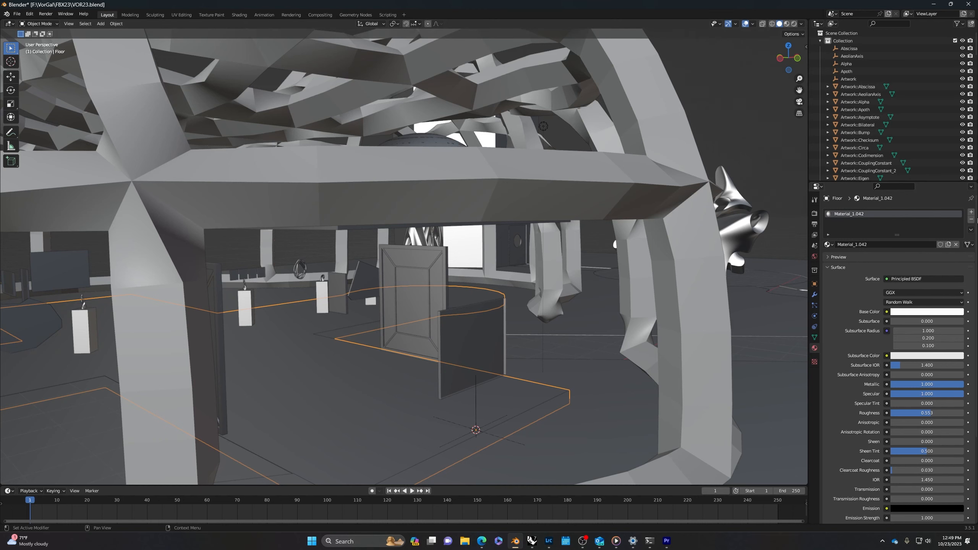
{"action": "left_click", "coordinate": [970, 220]}
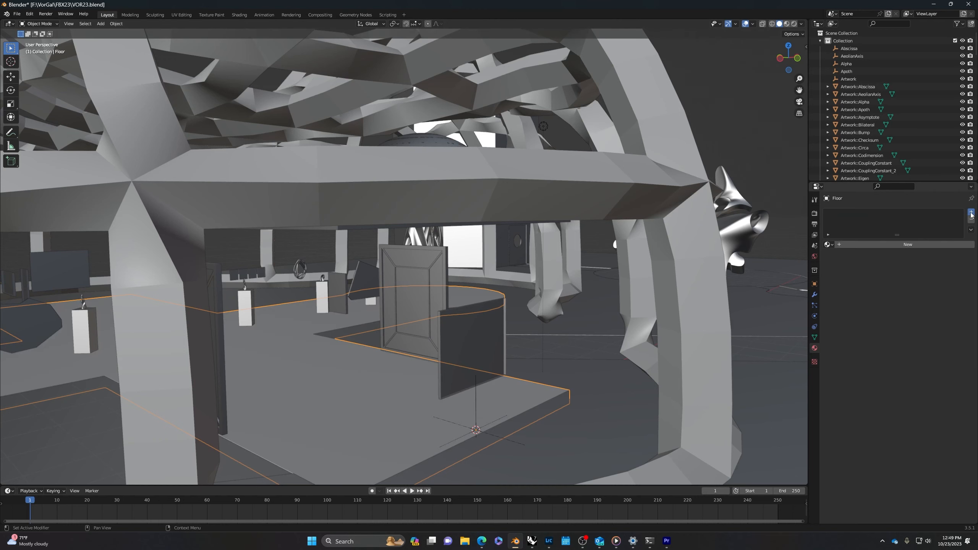
{"action": "left_click", "coordinate": [970, 212]}
{"action": "left_click", "coordinate": [828, 244]}
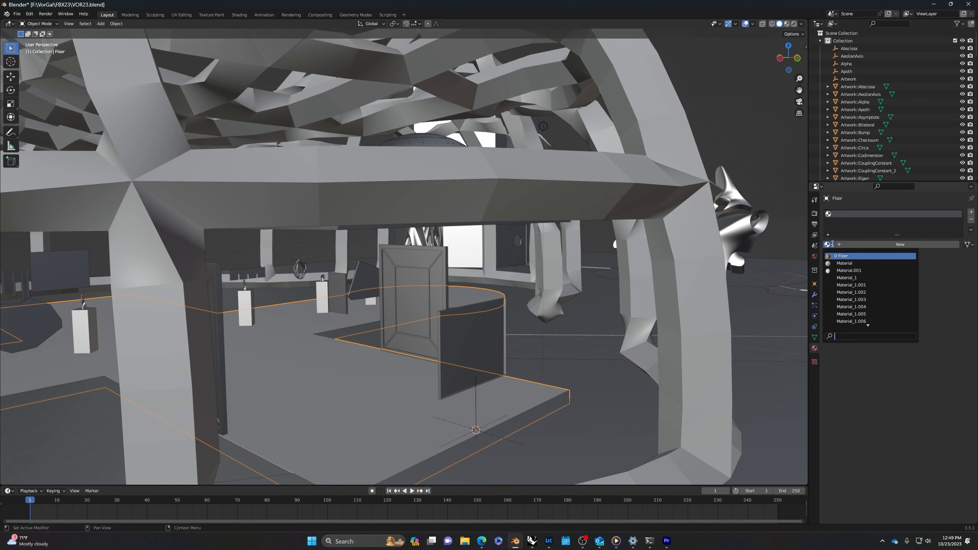
{"action": "left_click", "coordinate": [843, 257]}
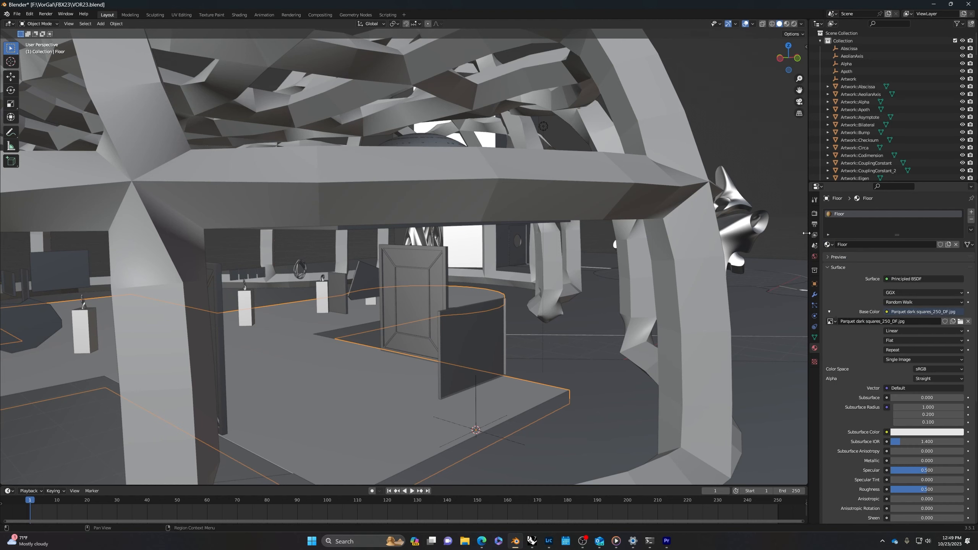
Step: Check the floor's parquet texture in material preview shading
{"action": "left_click", "coordinate": [786, 25]}
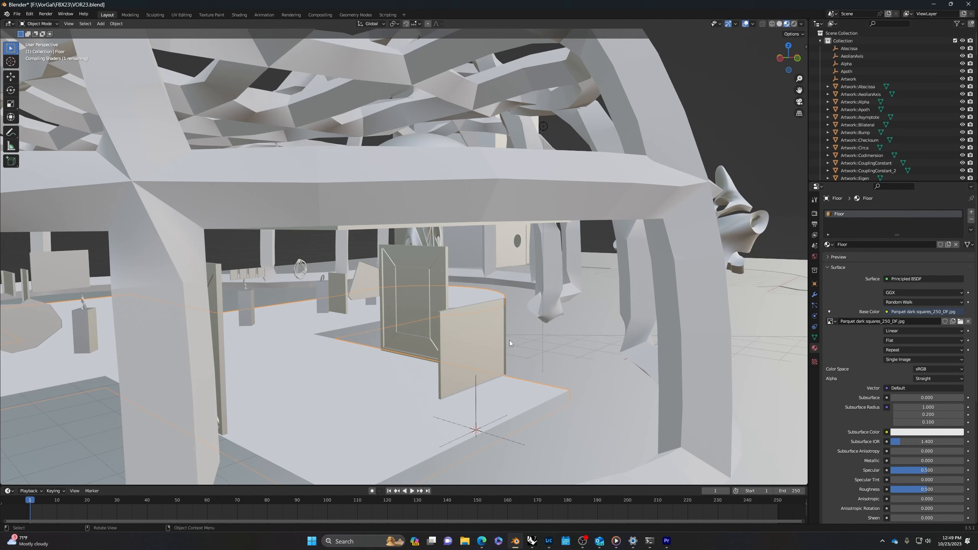
{"action": "middle_click_drag", "start_coordinate": [493, 396], "coordinate": [377, 354]}
{"action": "scroll", "coordinate": [285, 311], "scroll_direction": "up", "scroll_amount": 3}
{"action": "scroll", "coordinate": [376, 355], "scroll_direction": "down", "scroll_amount": 6}
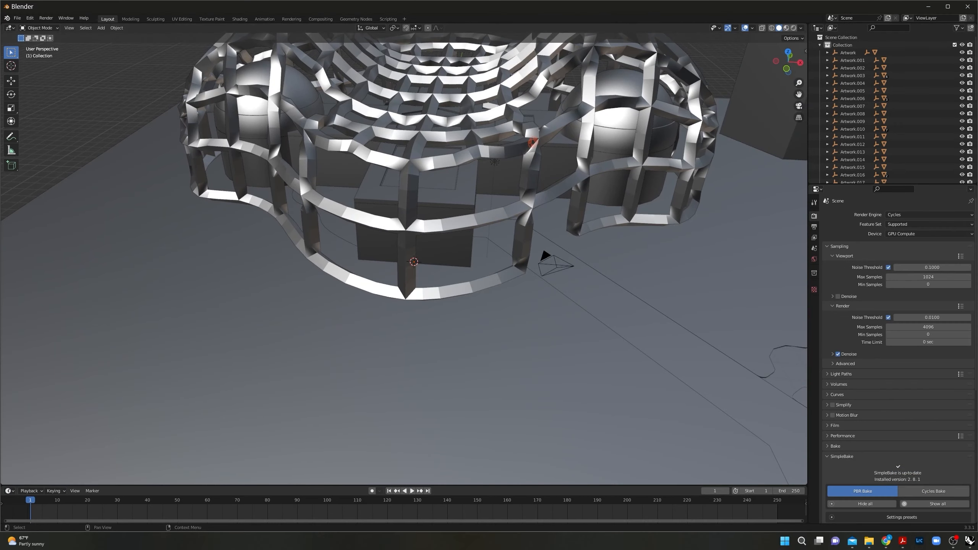
Step: Examine the textured exterior path and the parquet floor inside the other imported gallery model in material preview shading
{"action": "left_click", "coordinate": [786, 29]}
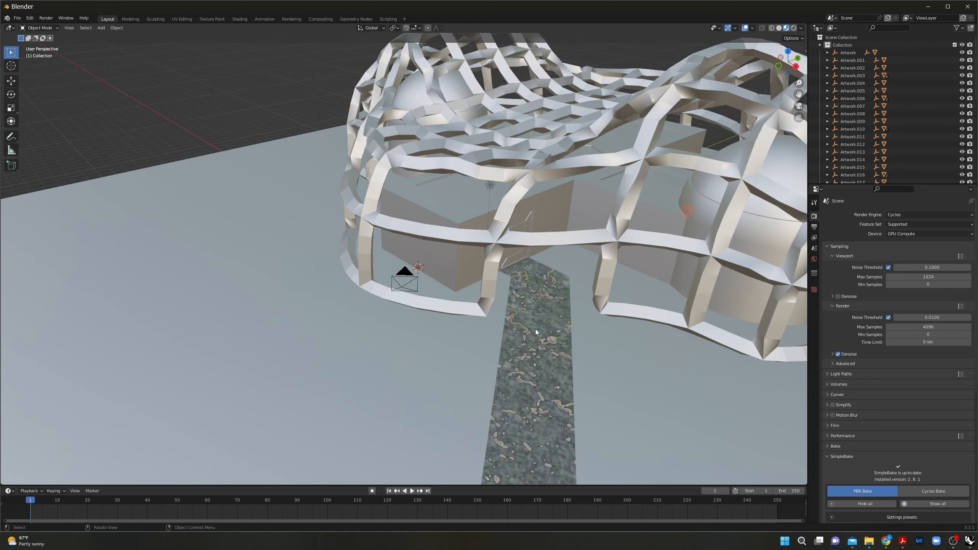
{"action": "scroll", "coordinate": [528, 404], "scroll_direction": "up", "scroll_amount": 3}
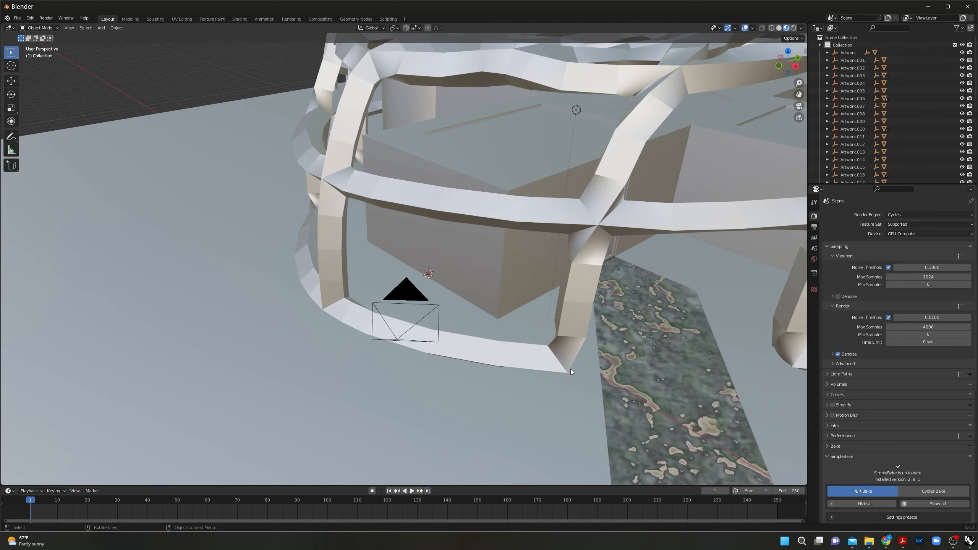
{"action": "middle_click_drag", "start_coordinate": [616, 350], "coordinate": [535, 352]}
{"action": "scroll", "coordinate": [538, 358], "scroll_direction": "up", "scroll_amount": 6}
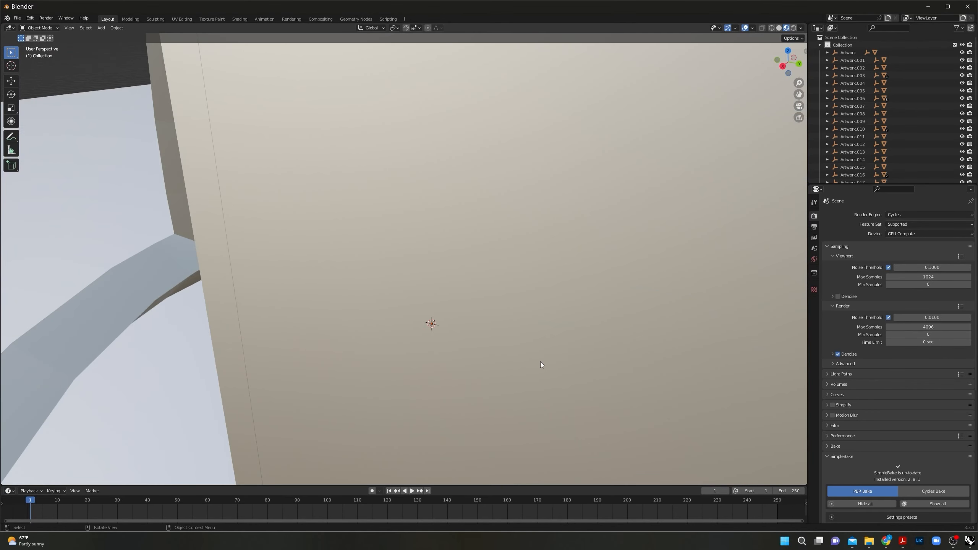
{"action": "scroll", "coordinate": [593, 374], "scroll_direction": "down", "scroll_amount": 1}
{"action": "scroll", "coordinate": [592, 374], "scroll_direction": "up", "scroll_amount": 2}
{"action": "middle_click_drag", "start_coordinate": [661, 399], "coordinate": [265, 320], "text": "shift"}
{"action": "scroll", "coordinate": [398, 354], "scroll_direction": "down", "scroll_amount": 3}
{"action": "scroll", "coordinate": [399, 353], "scroll_direction": "up", "scroll_amount": 2}
{"action": "scroll", "coordinate": [584, 368], "scroll_direction": "up", "scroll_amount": 1}
{"action": "middle_click_drag", "start_coordinate": [586, 369], "coordinate": [631, 381]}
{"action": "middle_click_drag", "start_coordinate": [607, 346], "coordinate": [771, 422], "text": "shift"}
{"action": "scroll", "coordinate": [545, 327], "scroll_direction": "up", "scroll_amount": 2}
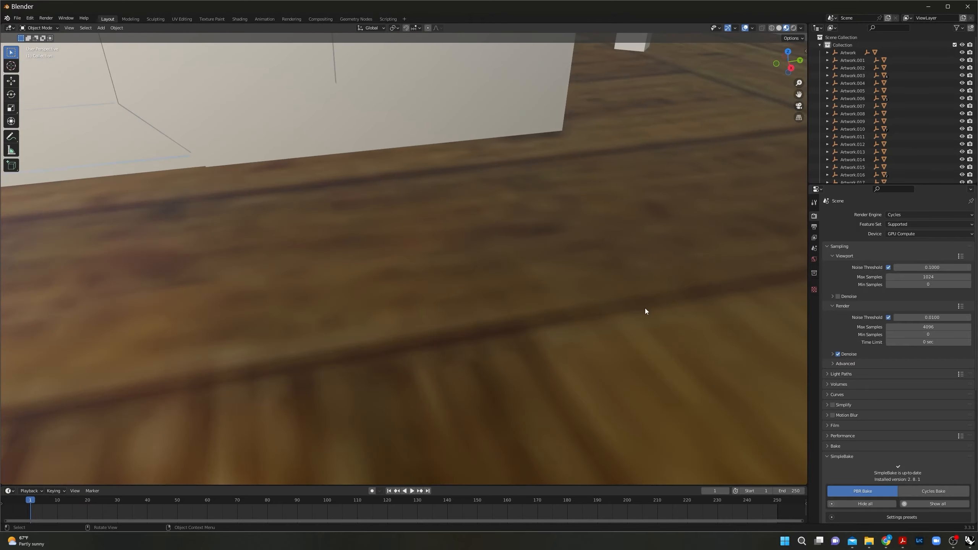
{"action": "middle_click_drag", "start_coordinate": [645, 309], "coordinate": [136, 85], "text": "shift"}
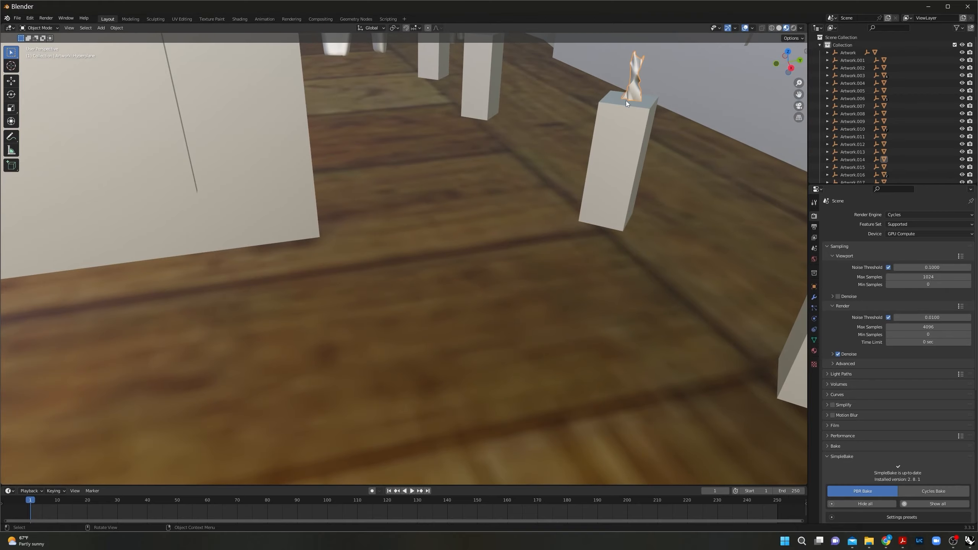
Step: Frame the Hyperplane artwork and look over the whole gallery from outside
{"action": "key", "text": "KP_Decimal"}
{"action": "mouse_move", "coordinate": [409, 199]}
{"action": "middle_mouse_down"}
{"action": "mouse_move", "coordinate": [480, 228]}
{"action": "mouse_move", "coordinate": [571, 219]}
{"action": "mouse_move", "coordinate": [587, 194]}
{"action": "mouse_move", "coordinate": [257, 171]}
{"action": "mouse_move", "coordinate": [120, 211]}
{"action": "middle_mouse_up"}
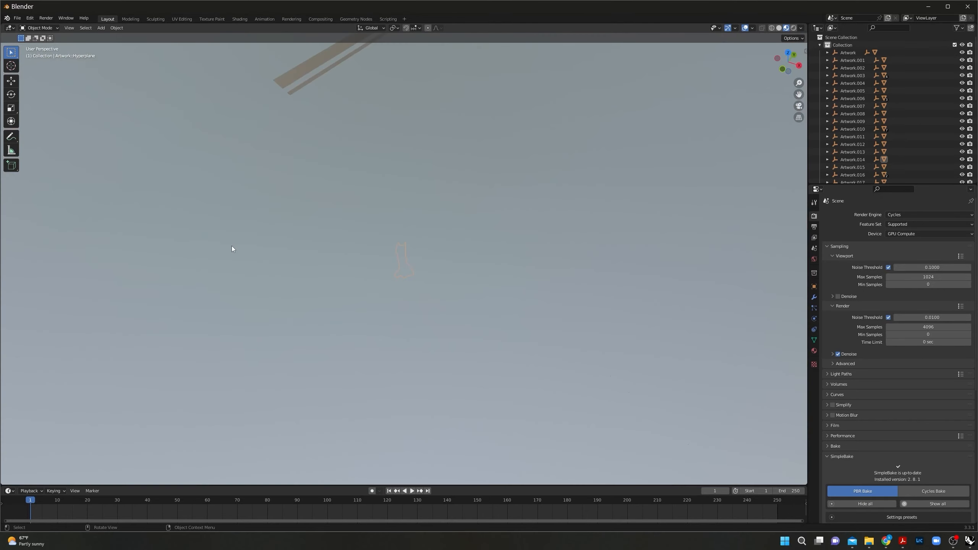
{"action": "scroll", "coordinate": [299, 242], "scroll_direction": "down", "scroll_amount": 5}
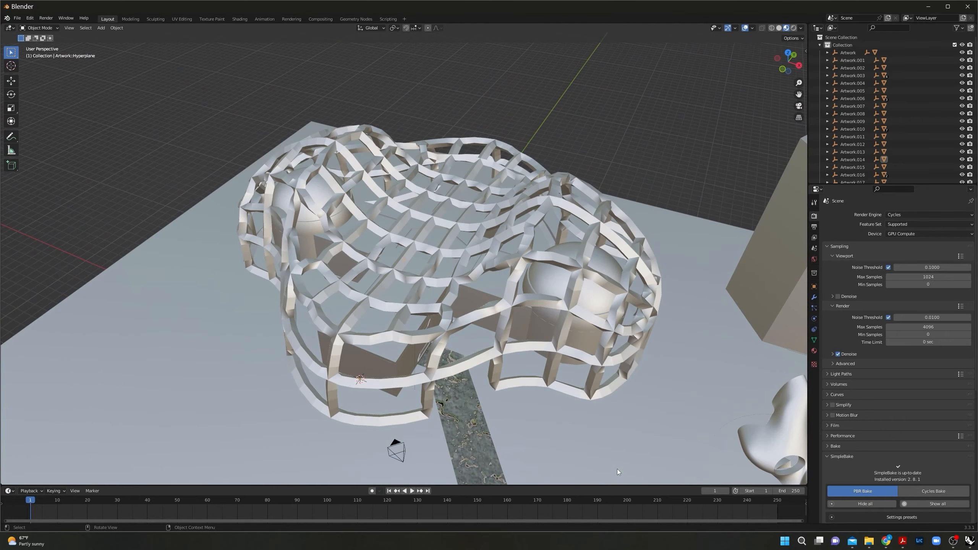
{"action": "mouse_move", "coordinate": [617, 469]}
{"action": "middle_mouse_down"}
{"action": "mouse_move", "coordinate": [642, 422]}
{"action": "mouse_move", "coordinate": [511, 352]}
{"action": "mouse_move", "coordinate": [511, 320]}
{"action": "mouse_move", "coordinate": [466, 328]}
{"action": "mouse_move", "coordinate": [418, 357]}
{"action": "mouse_move", "coordinate": [430, 375]}
{"action": "mouse_move", "coordinate": [482, 368]}
{"action": "middle_mouse_up"}
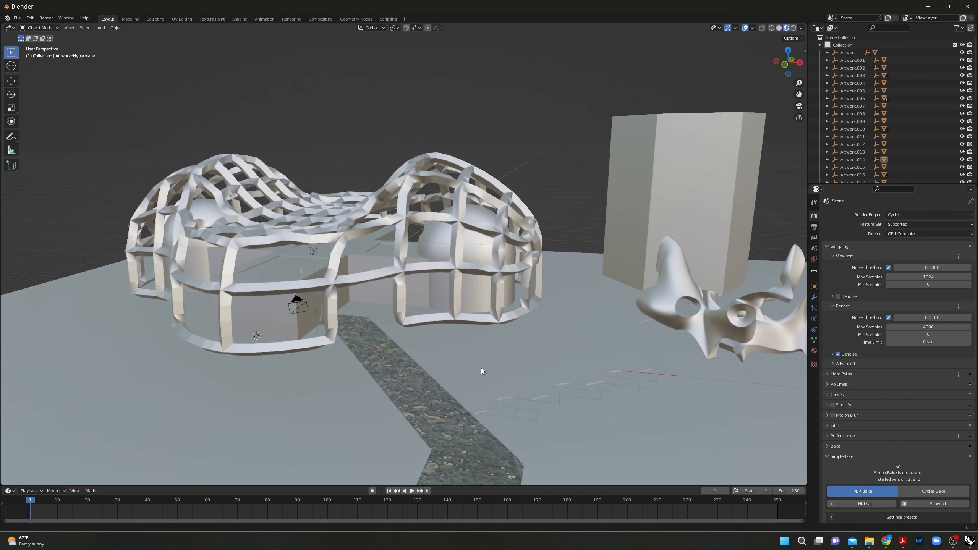
Step: Display the model as wireframe and select the Exterior ground mesh
{"action": "left_click", "coordinate": [772, 28]}
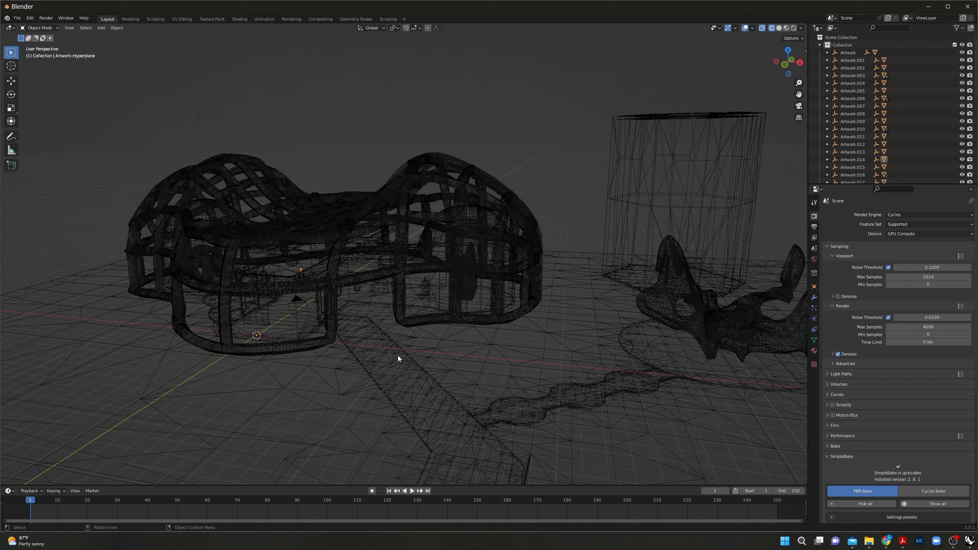
{"action": "middle_click_drag", "start_coordinate": [397, 356], "coordinate": [454, 323]}
{"action": "middle_click_drag", "start_coordinate": [346, 352], "coordinate": [508, 369]}
{"action": "scroll", "coordinate": [339, 370], "scroll_direction": "down", "scroll_amount": 6}
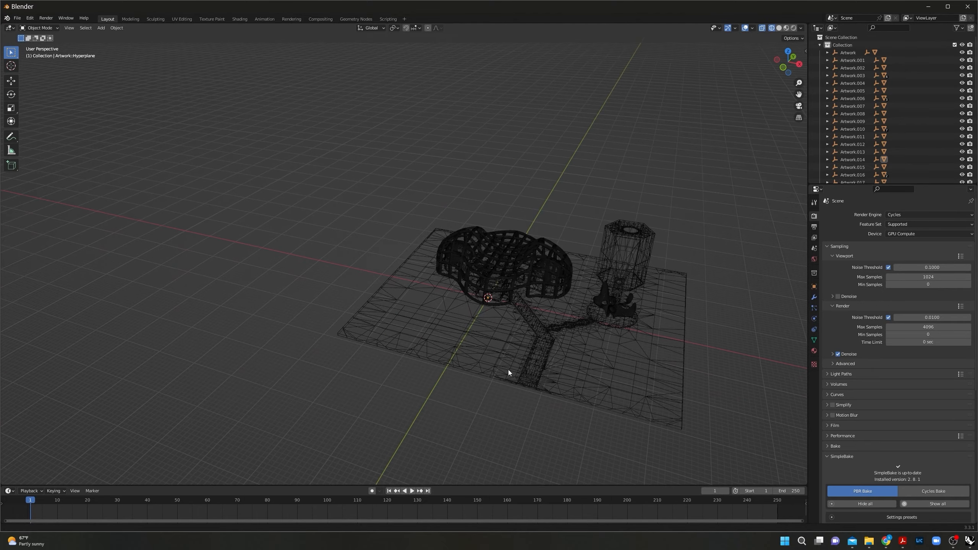
{"action": "left_click", "coordinate": [476, 358]}
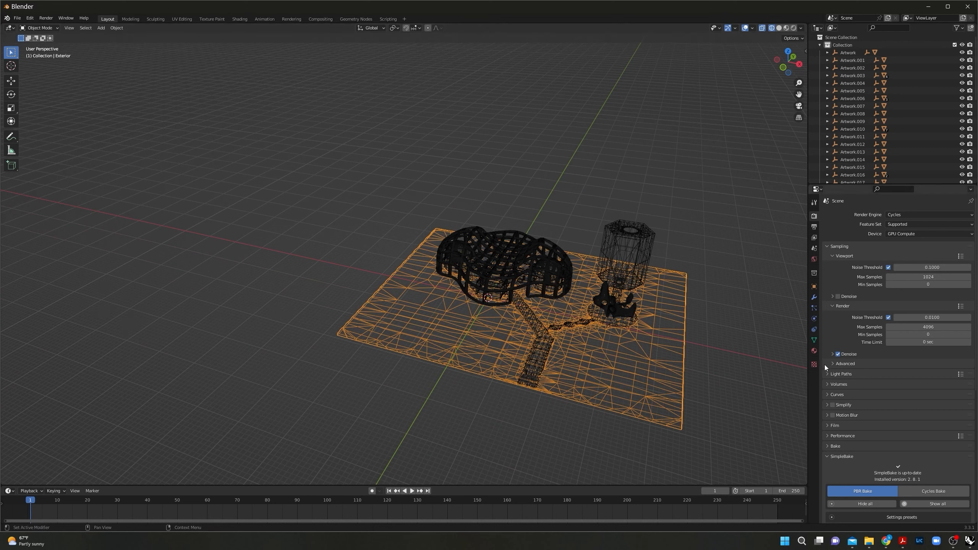
Step: Expand the numbered Artwork parent objects through Artwork.011 to examine the child object nested under each
{"action": "scroll", "coordinate": [882, 81], "scroll_direction": "down", "scroll_amount": 10}
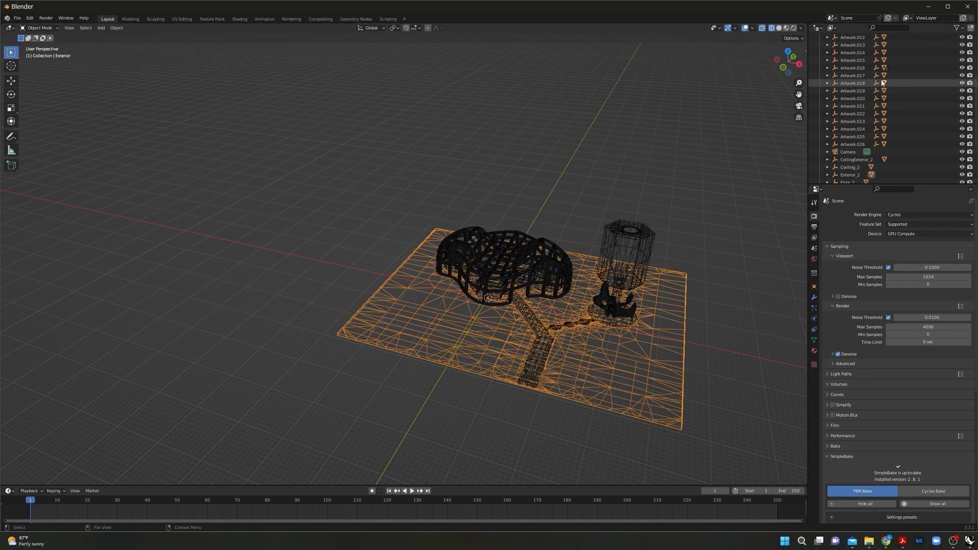
{"action": "scroll", "coordinate": [855, 131], "scroll_direction": "up", "scroll_amount": 12}
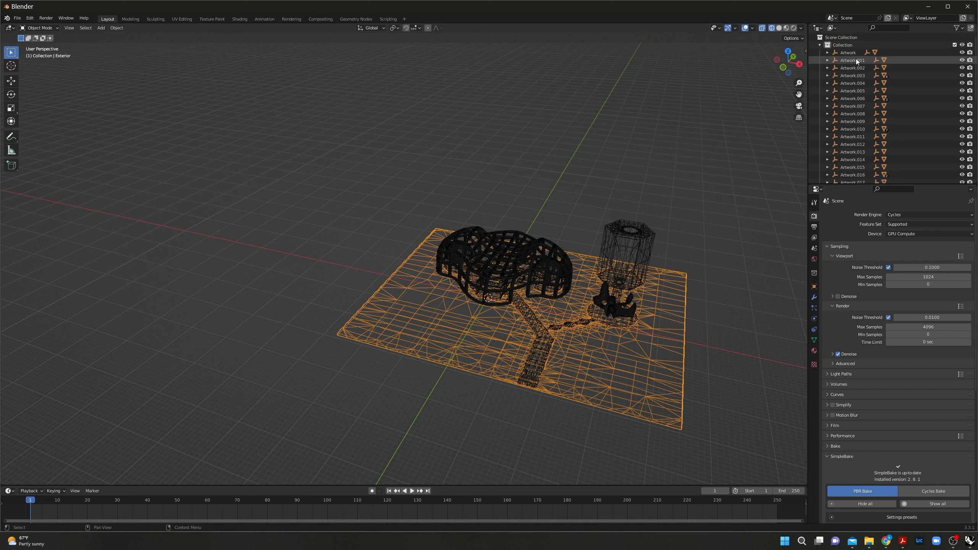
{"action": "left_click", "coordinate": [827, 52]}
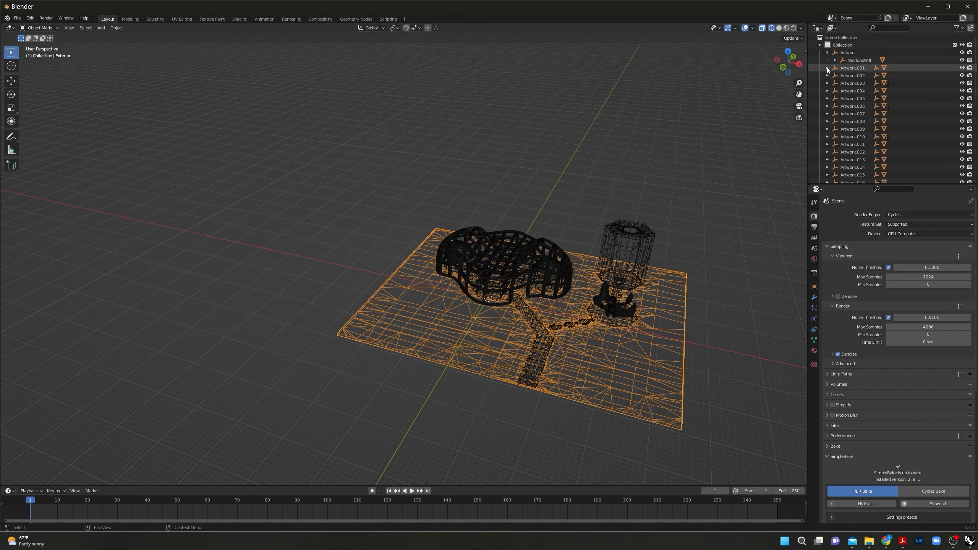
{"action": "left_click", "coordinate": [827, 68]}
{"action": "left_click", "coordinate": [827, 83]}
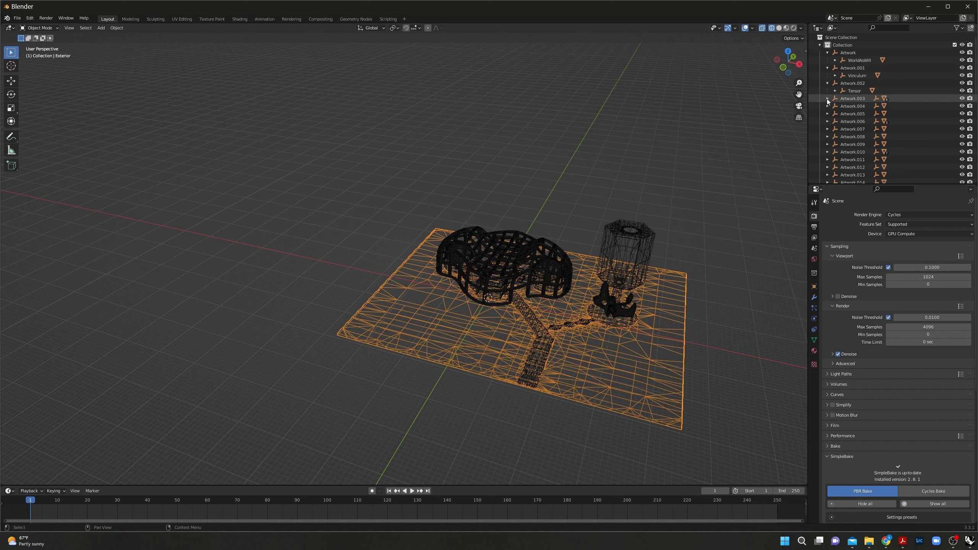
{"action": "left_click", "coordinate": [827, 99]}
{"action": "left_click", "coordinate": [828, 113]}
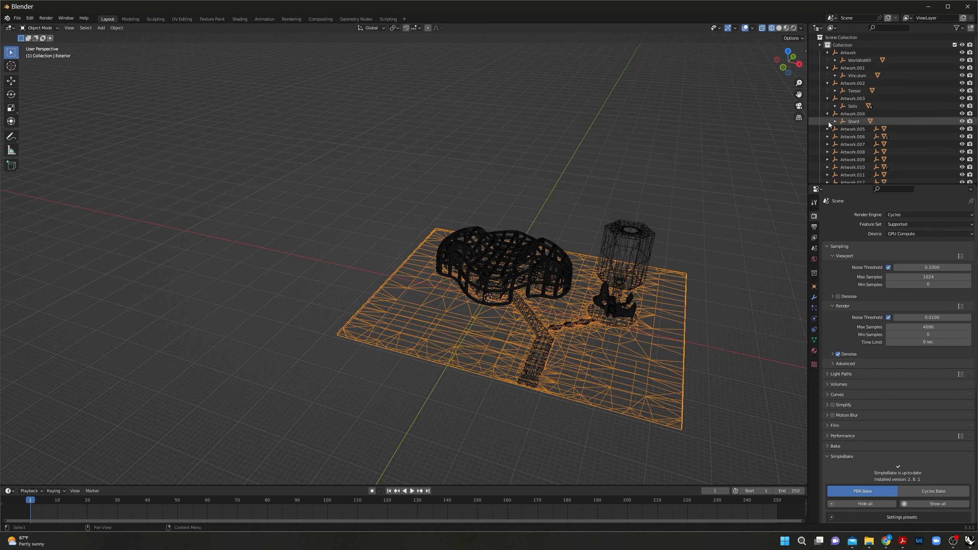
{"action": "left_click", "coordinate": [827, 121]}
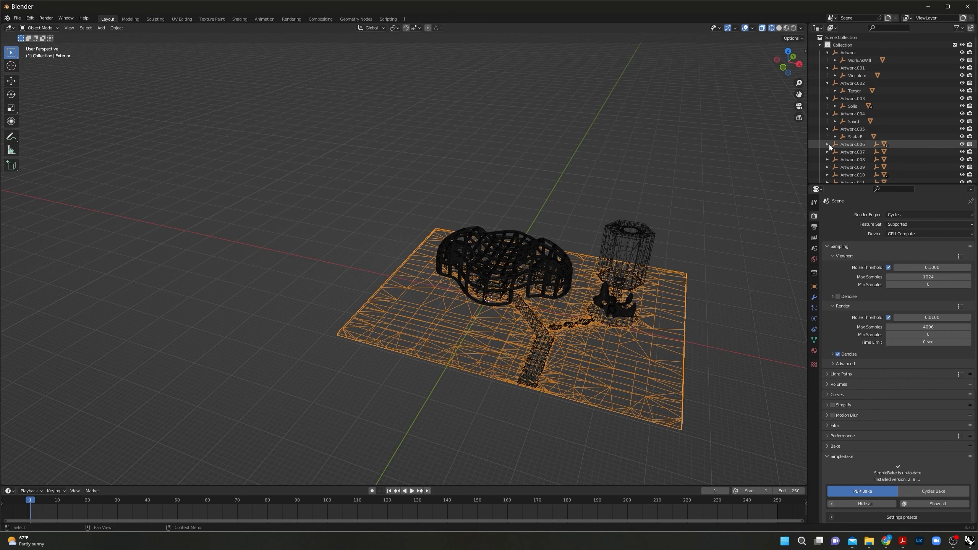
{"action": "left_click", "coordinate": [827, 144]}
{"action": "scroll", "coordinate": [828, 145], "scroll_direction": "down", "scroll_amount": 2}
{"action": "left_click", "coordinate": [827, 129]}
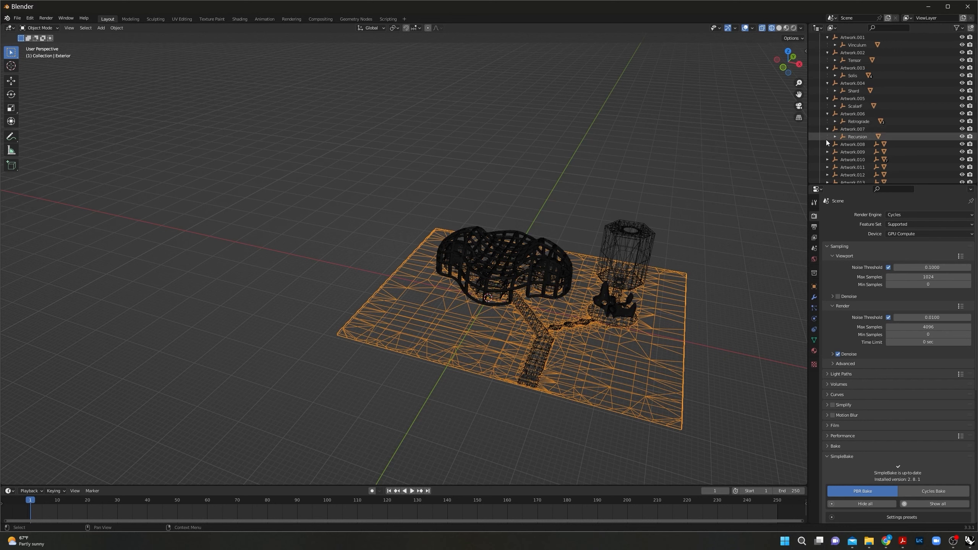
{"action": "left_click", "coordinate": [828, 145]}
{"action": "left_click", "coordinate": [827, 160]}
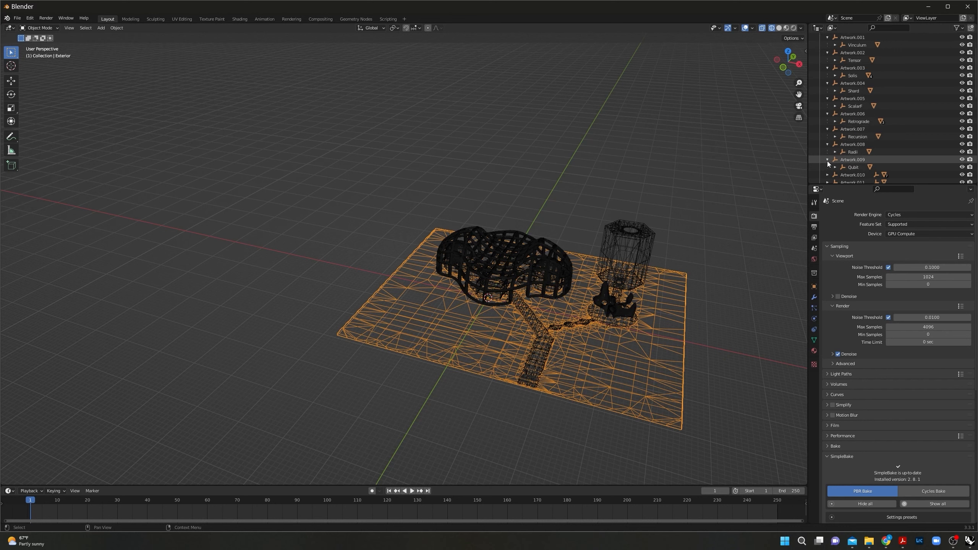
{"action": "scroll", "coordinate": [826, 161], "scroll_direction": "down", "scroll_amount": 3}
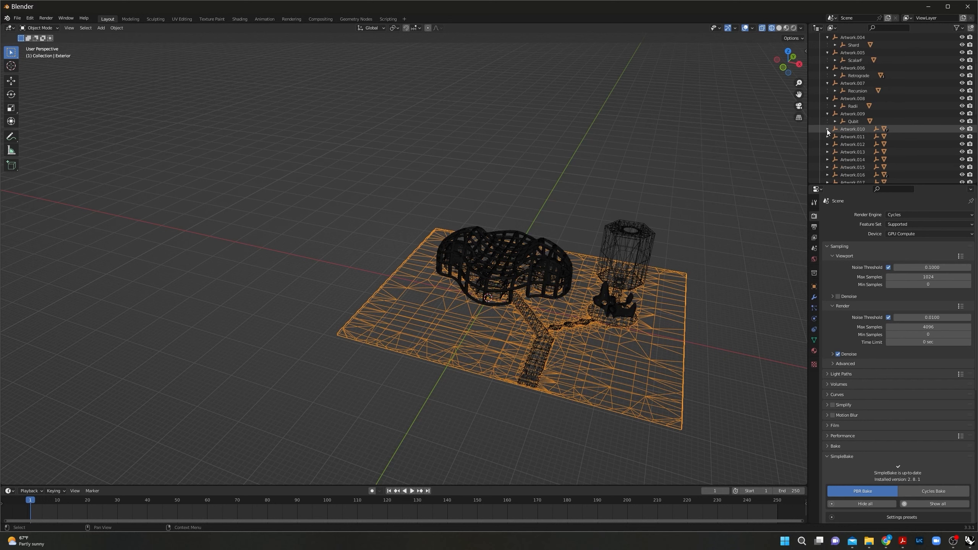
{"action": "left_click", "coordinate": [827, 129]}
{"action": "left_click", "coordinate": [827, 143]}
Step: Expand the Glass_2 parent object and select its Glass child mesh
{"action": "scroll", "coordinate": [826, 148], "scroll_direction": "down", "scroll_amount": 9}
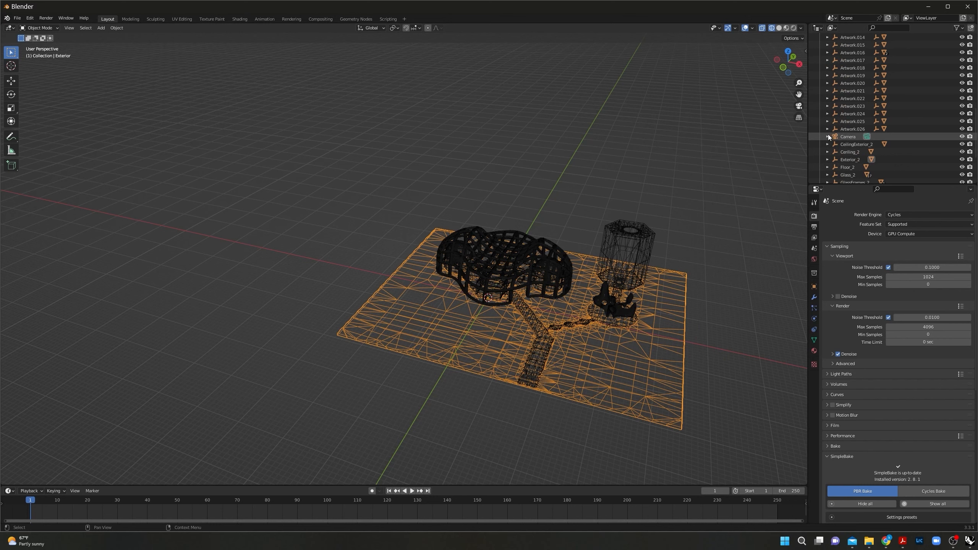
{"action": "left_click", "coordinate": [826, 129]}
{"action": "left_click", "coordinate": [828, 123]}
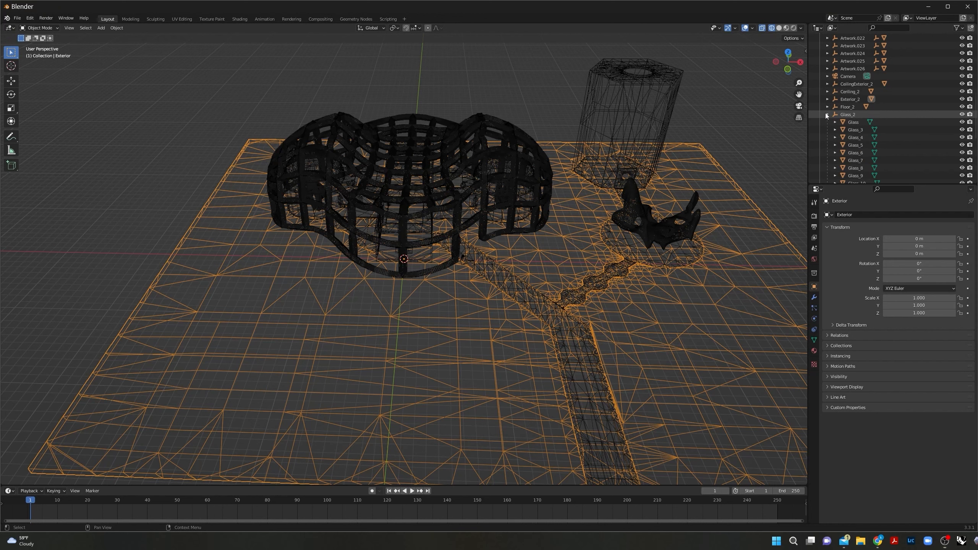
{"action": "left_click", "coordinate": [826, 114]}
{"action": "left_click", "coordinate": [853, 122]}
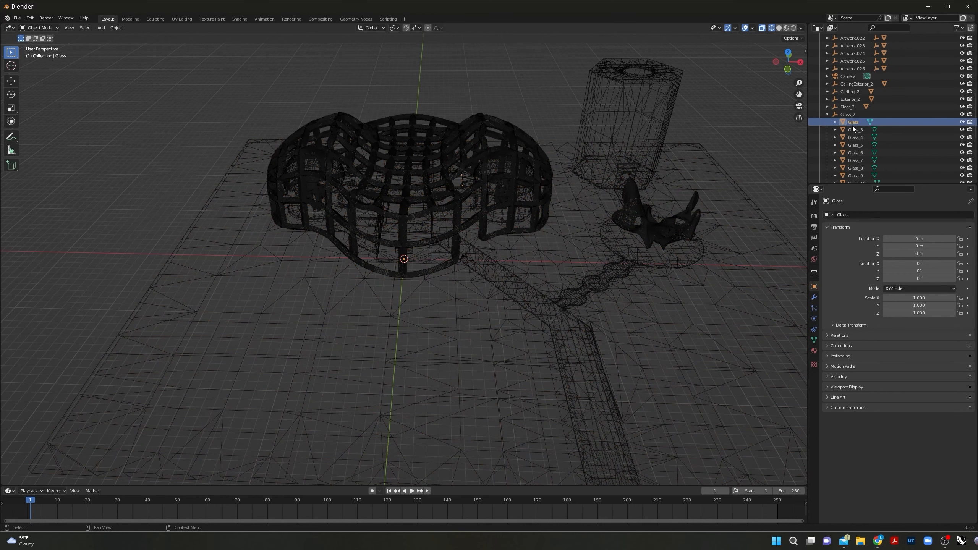
Step: Select the Glass_3 mesh and examine where this pane sits inside the wireframe gallery
{"action": "left_click", "coordinate": [852, 131]}
{"action": "scroll", "coordinate": [394, 176], "scroll_direction": "up", "scroll_amount": 6}
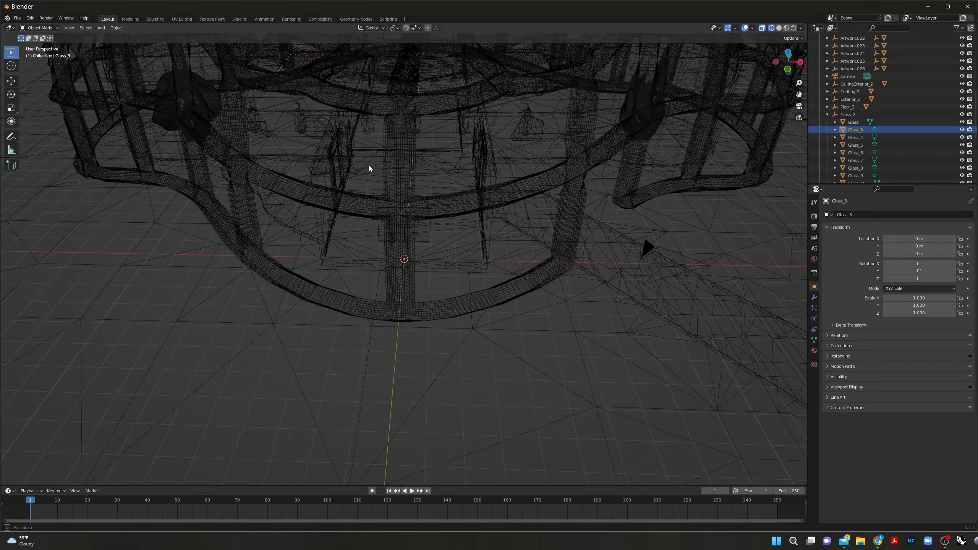
{"action": "middle_click_drag", "start_coordinate": [368, 165], "coordinate": [461, 182]}
{"action": "scroll", "coordinate": [343, 269], "scroll_direction": "down", "scroll_amount": 3}
{"action": "middle_click_drag", "start_coordinate": [342, 269], "coordinate": [385, 242]}
{"action": "scroll", "coordinate": [385, 242], "scroll_direction": "up", "scroll_amount": 4}
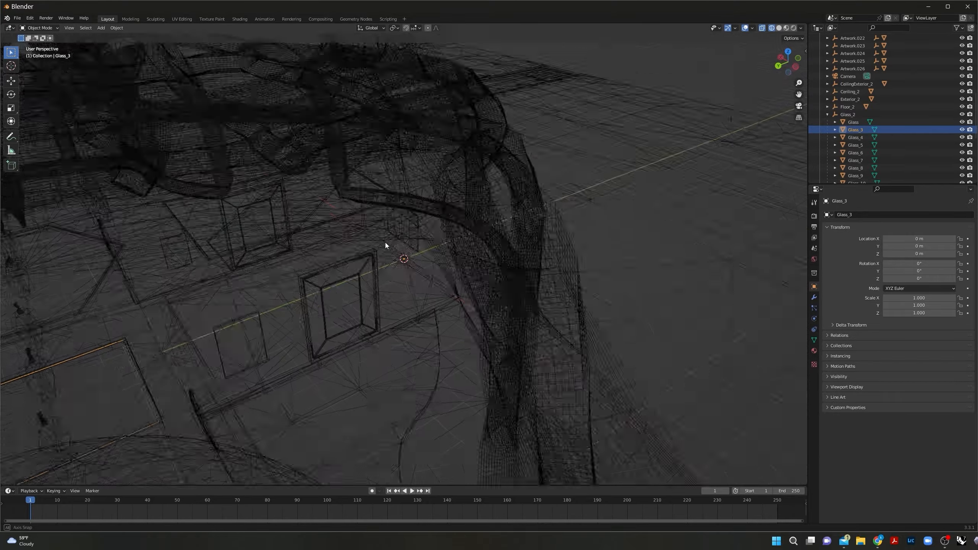
{"action": "middle_click_drag", "start_coordinate": [327, 275], "coordinate": [388, 243], "text": "shift"}
{"action": "scroll", "coordinate": [388, 243], "scroll_direction": "down", "scroll_amount": 2}
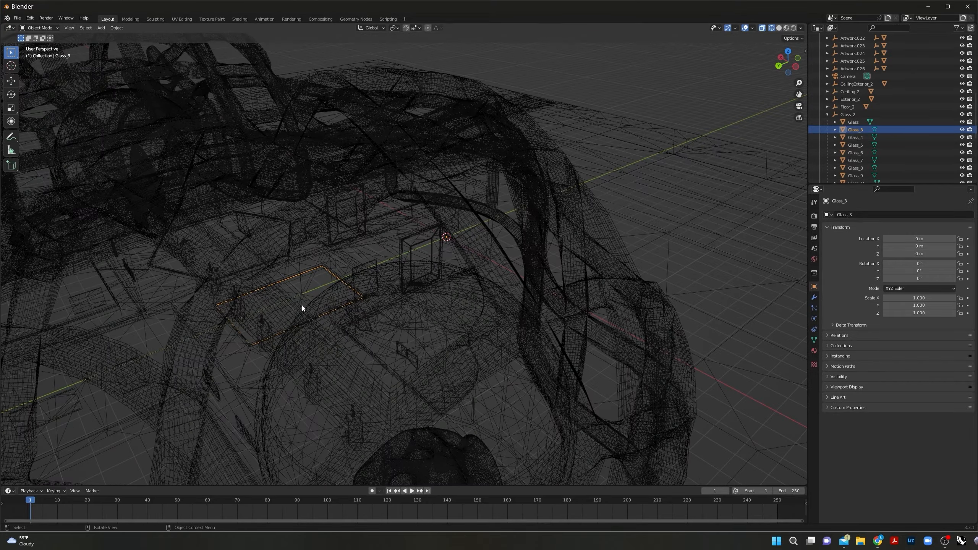
{"action": "middle_click_drag", "start_coordinate": [302, 305], "coordinate": [324, 304]}
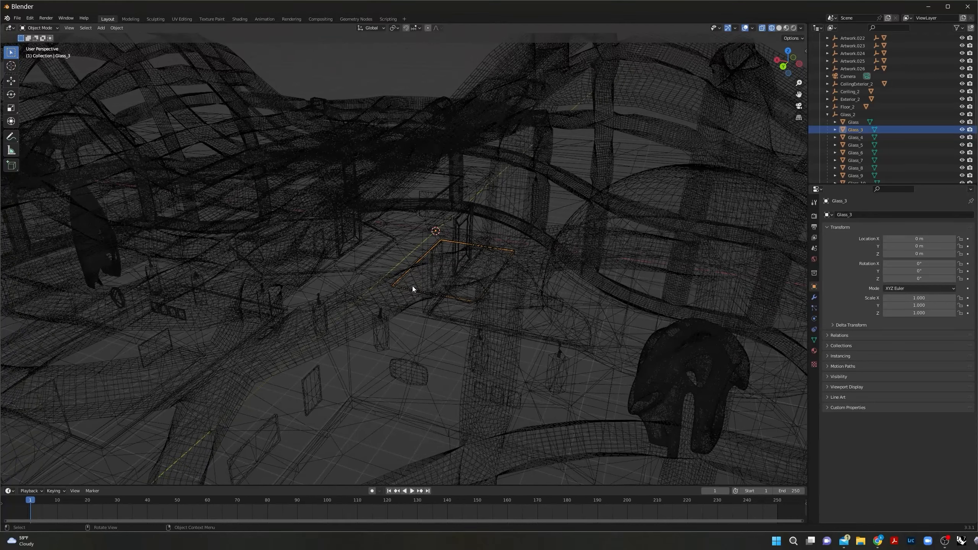
Step: Select the Glass_4 through Glass_11 meshes one after another to identify each piece in the gallery
{"action": "left_click", "coordinate": [857, 137]}
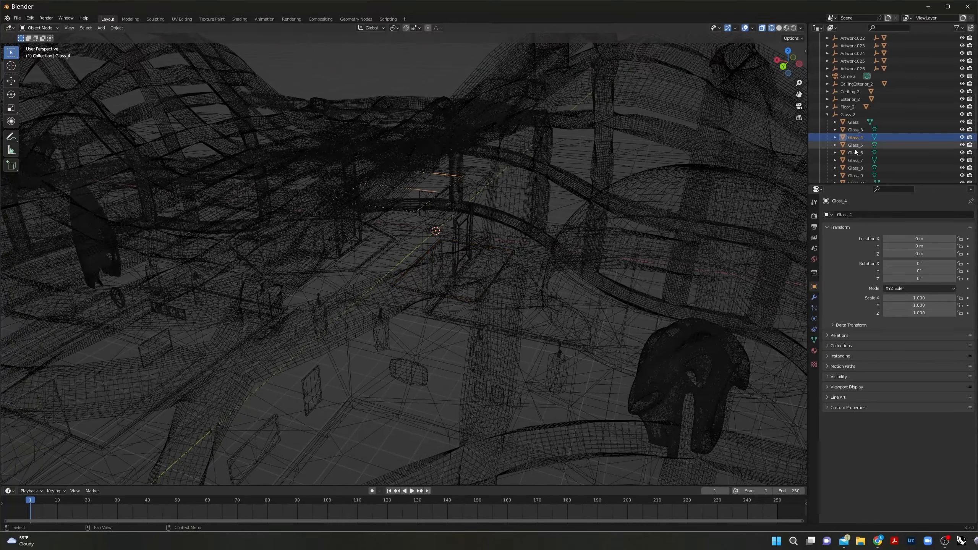
{"action": "left_click", "coordinate": [855, 146]}
{"action": "left_click", "coordinate": [853, 154]}
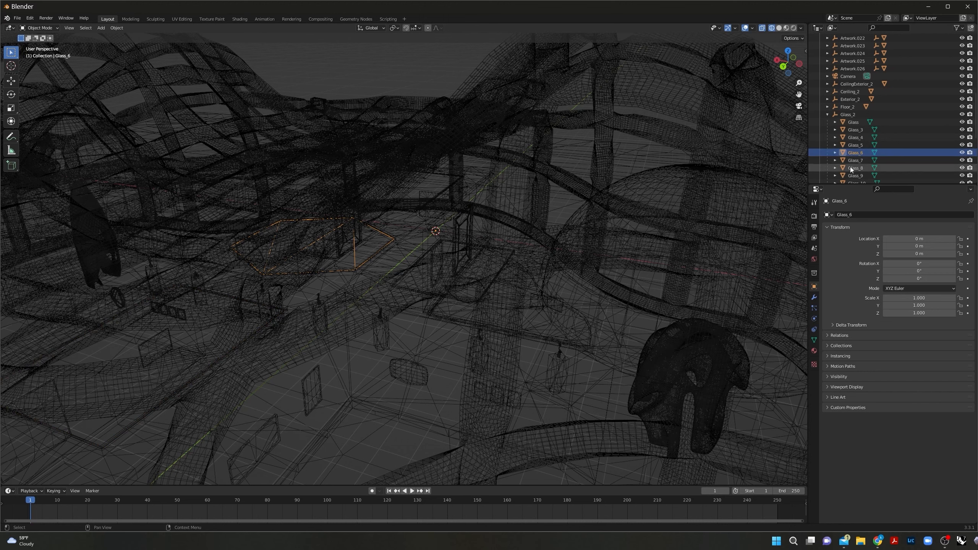
{"action": "key", "text": "Down"}
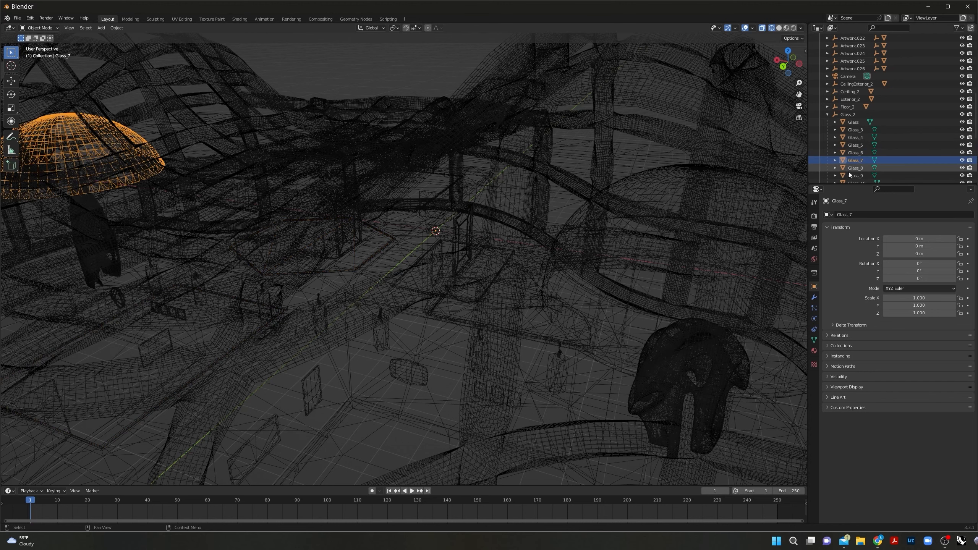
{"action": "key", "text": "Down"}
{"action": "key", "text": "Down"}
{"action": "scroll", "coordinate": [850, 176], "scroll_direction": "down", "scroll_amount": 2}
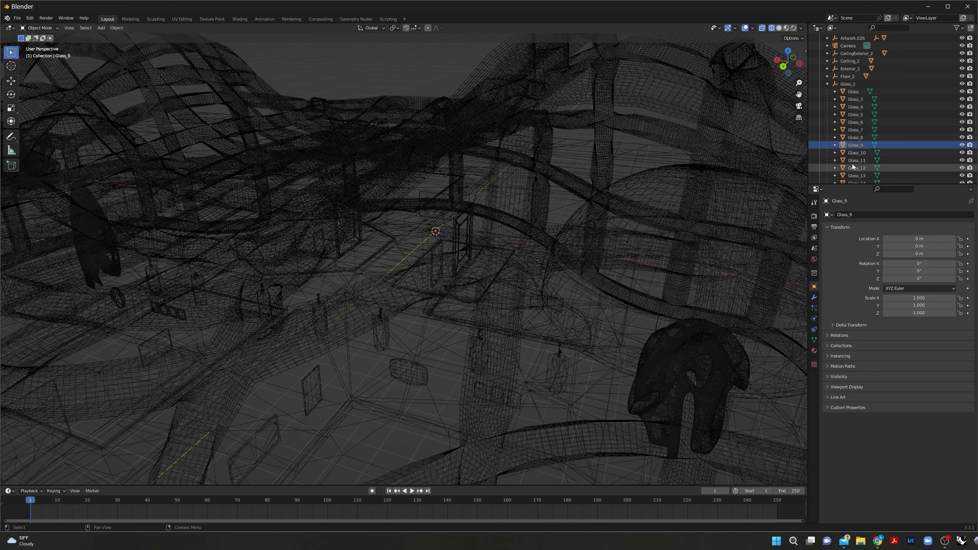
{"action": "key", "text": "Down"}
{"action": "key", "text": "Down"}
{"action": "scroll", "coordinate": [851, 165], "scroll_direction": "down", "scroll_amount": 3}
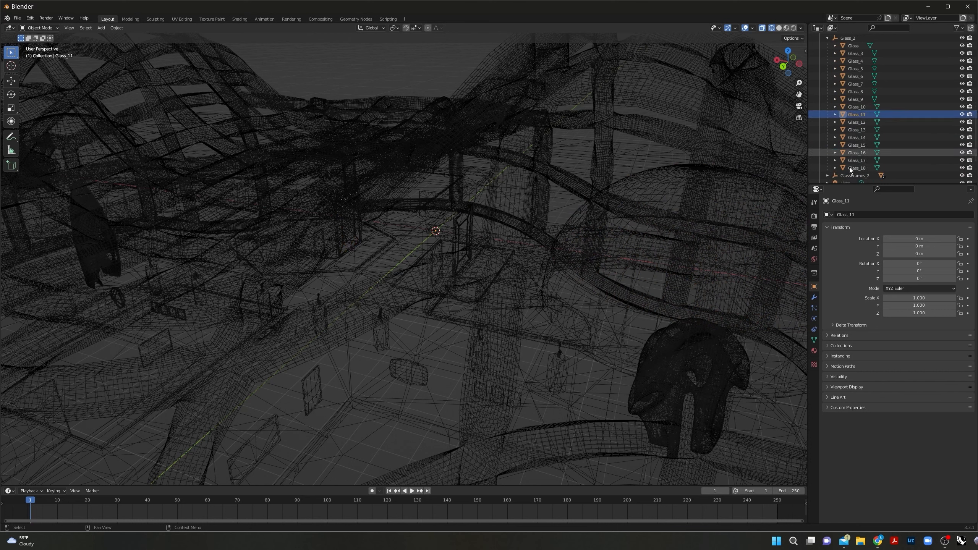
{"action": "scroll", "coordinate": [847, 162], "scroll_direction": "up", "scroll_amount": 3}
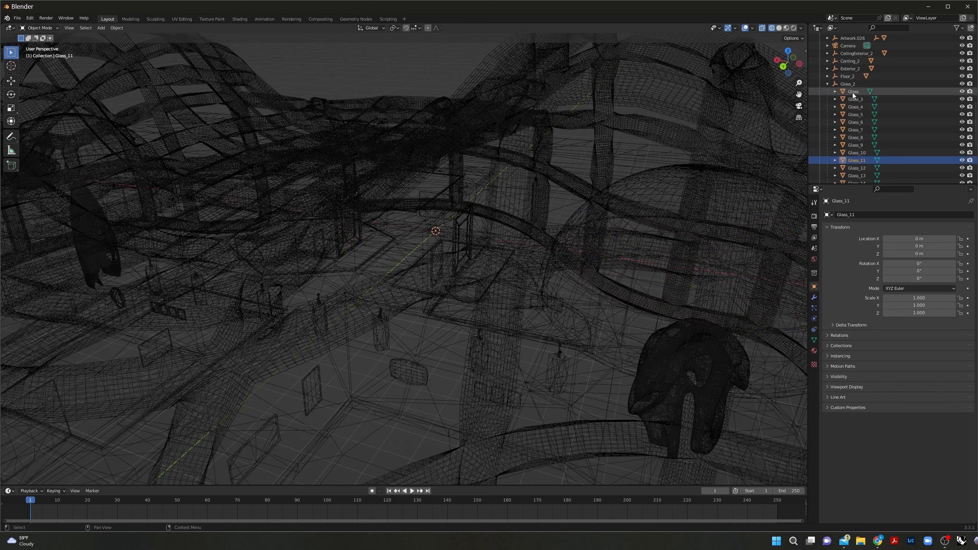
Step: Select all the glass meshes from Glass through Glass_18 and join them into one object
{"action": "left_click", "coordinate": [852, 93]}
{"action": "scroll", "coordinate": [852, 96], "scroll_direction": "down", "scroll_amount": 6}
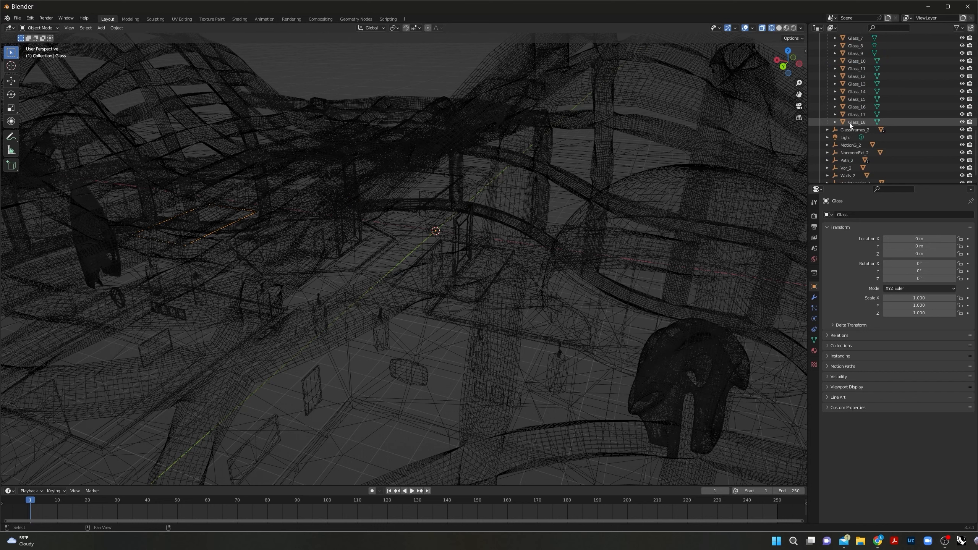
{"action": "left_click", "coordinate": [849, 123], "text": "shift"}
{"action": "key", "text": "ctrl+j"}
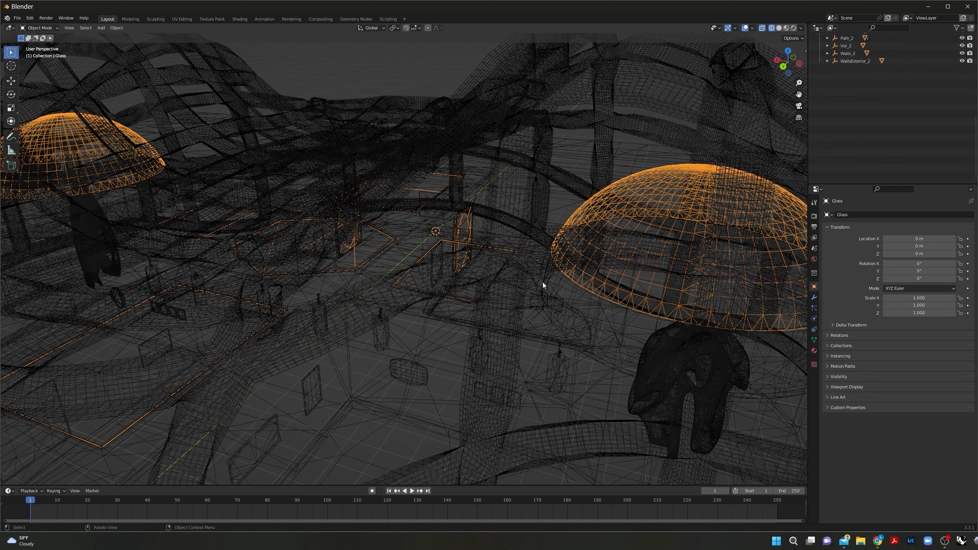
{"action": "scroll", "coordinate": [880, 66], "scroll_direction": "up", "scroll_amount": 8}
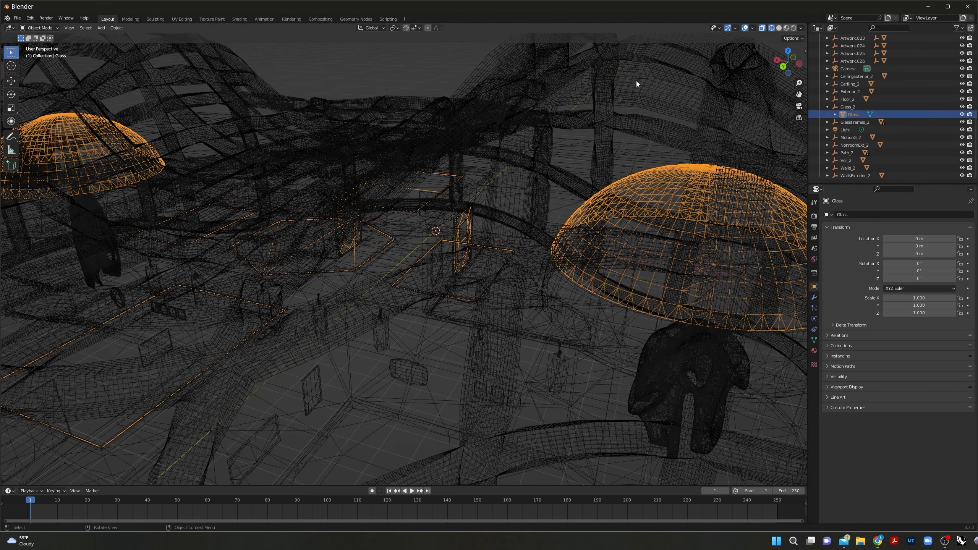
Step: Unwrap the joined Glass mesh in the UV Editing workspace using Smart UV Project with an island margin of 0.01
{"action": "left_click", "coordinate": [188, 19]}
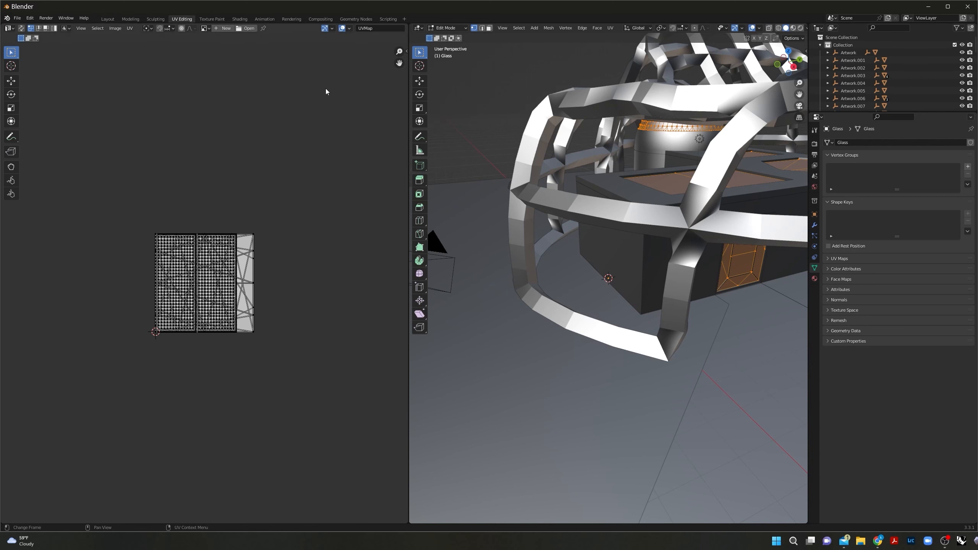
{"action": "scroll", "coordinate": [719, 212], "scroll_direction": "down", "scroll_amount": 5}
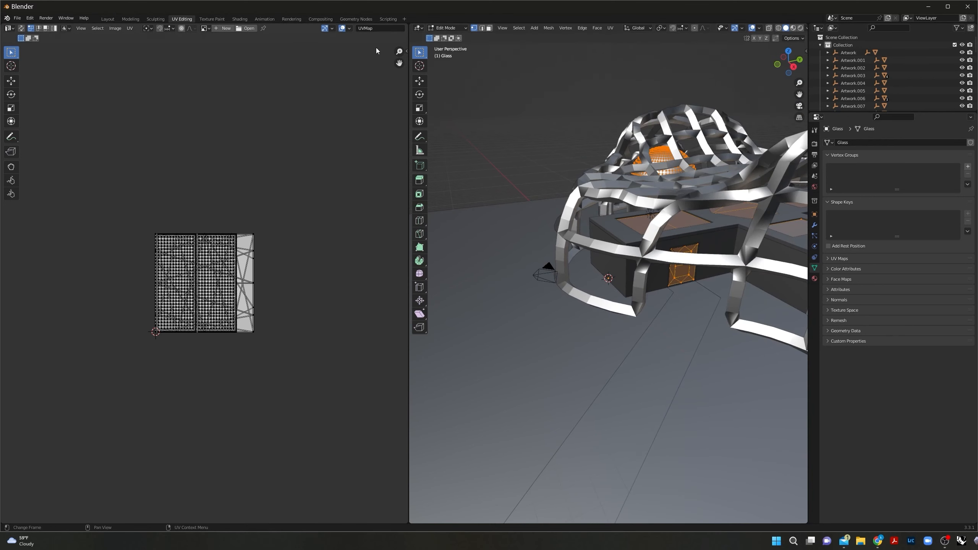
{"action": "scroll", "coordinate": [231, 278], "scroll_direction": "up", "scroll_amount": 3}
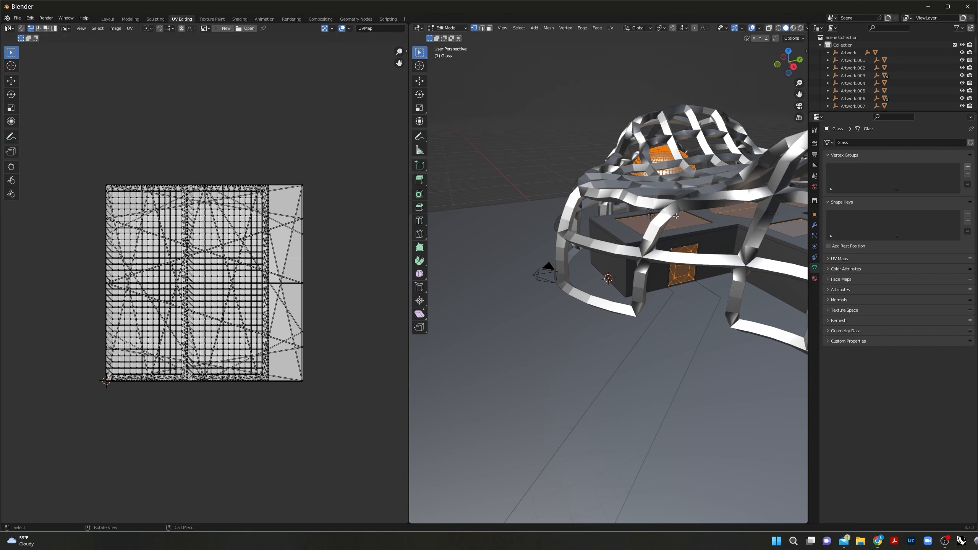
{"action": "scroll", "coordinate": [601, 230], "scroll_direction": "up", "scroll_amount": 3}
{"action": "middle_click_drag", "start_coordinate": [601, 230], "coordinate": [678, 373]}
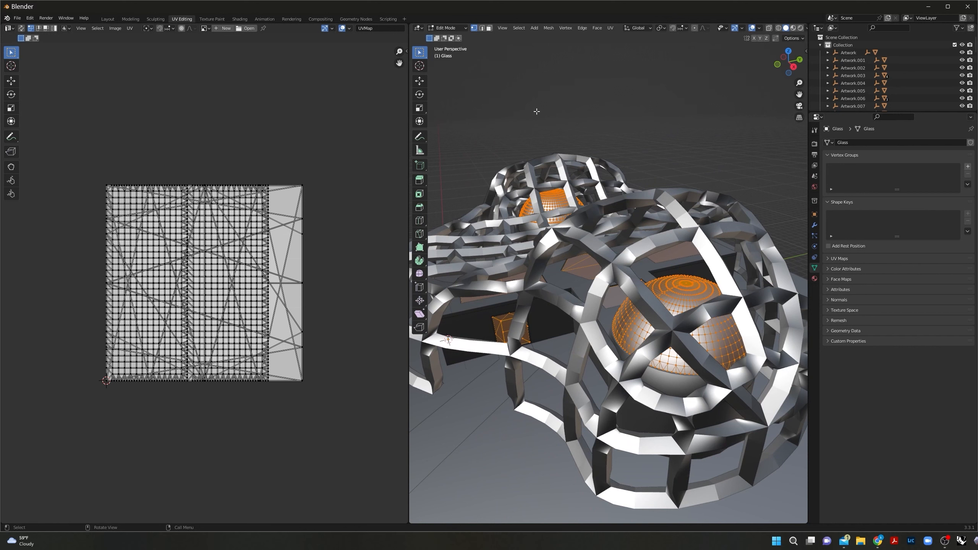
{"action": "left_click", "coordinate": [614, 30]}
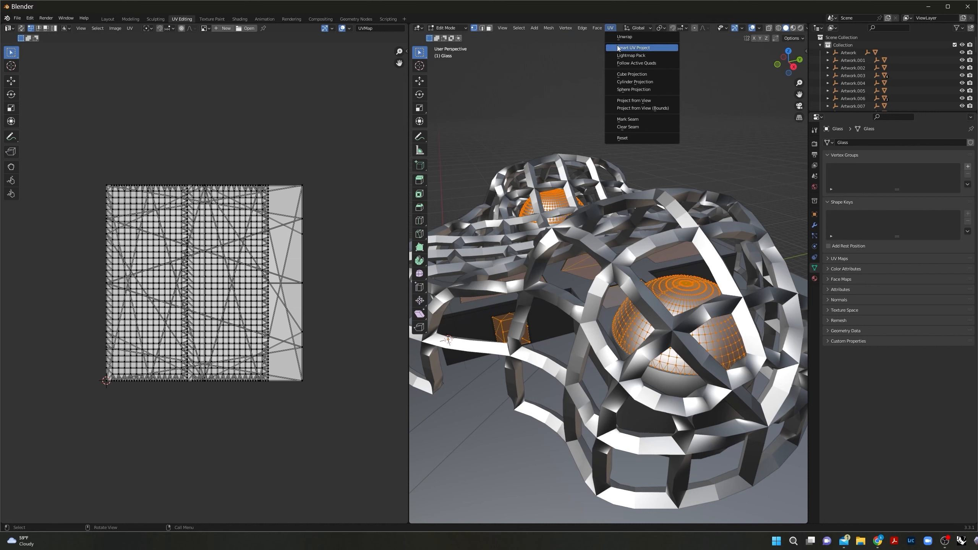
{"action": "left_click", "coordinate": [618, 48]}
{"action": "left_click", "coordinate": [622, 66]}
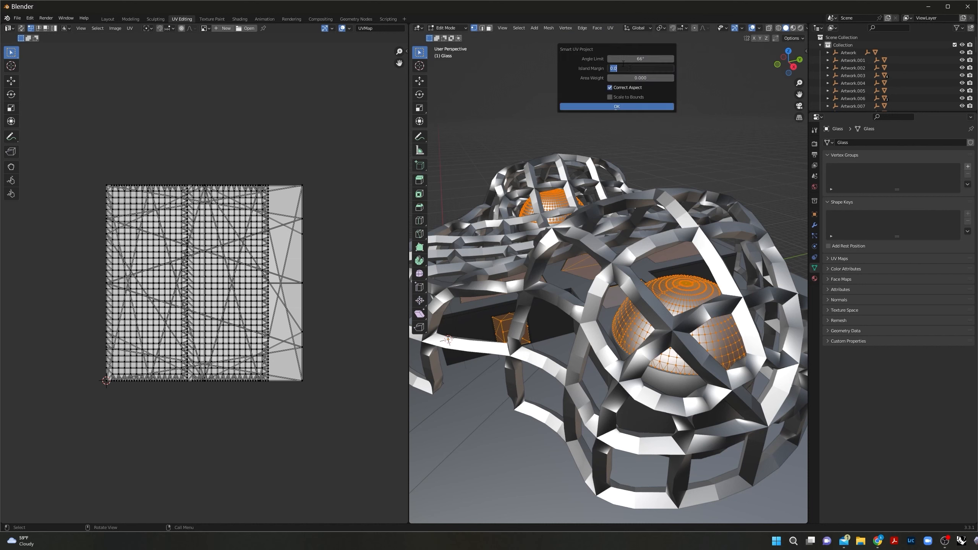
{"action": "type", "text": ".01"}
{"action": "key", "text": "Return"}
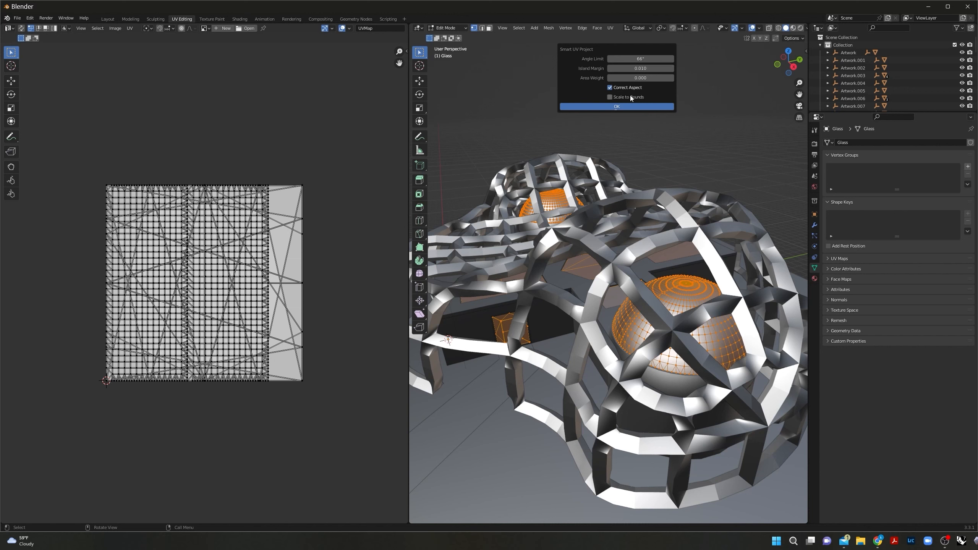
{"action": "left_click", "coordinate": [616, 106]}
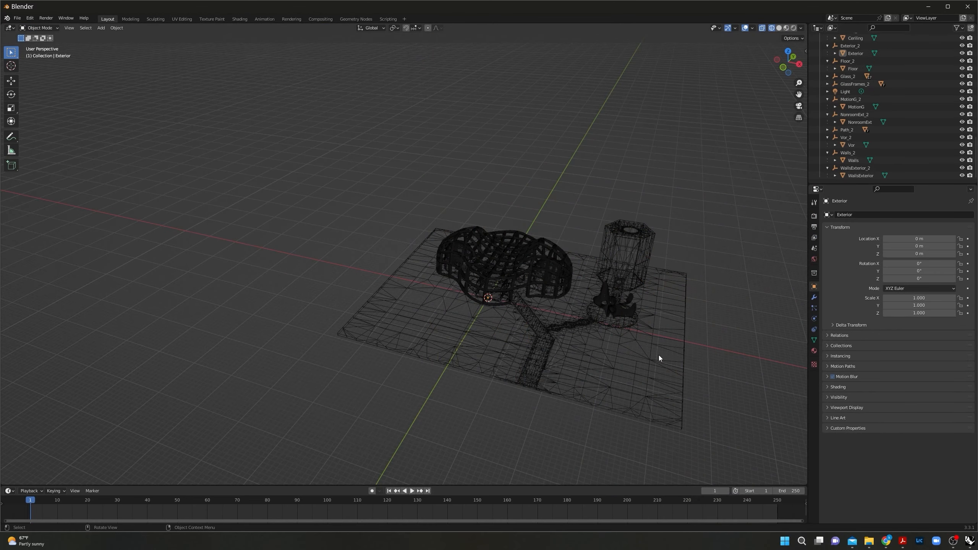
Step: Add a Decimate modifier in Planar mode to the Exterior ground mesh
{"action": "left_click", "coordinate": [659, 357]}
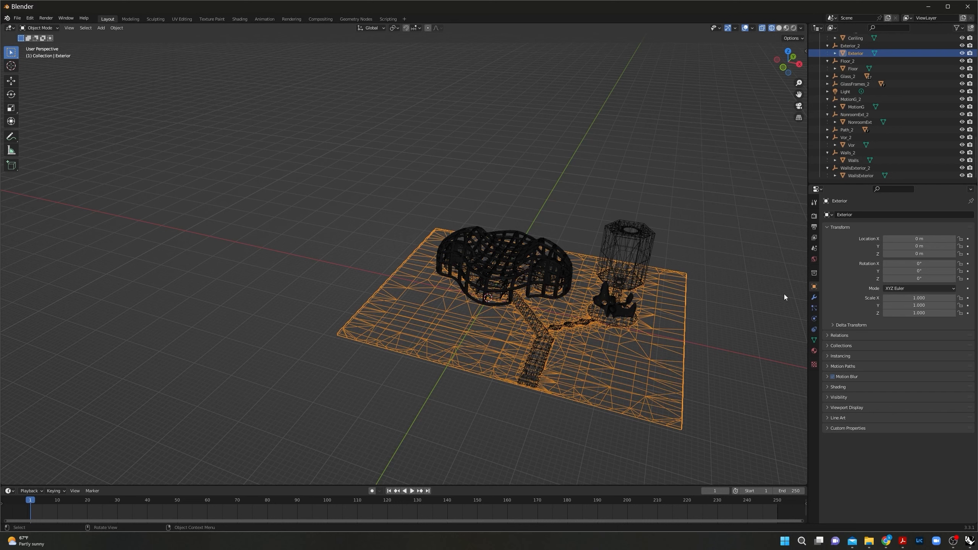
{"action": "left_click", "coordinate": [814, 297]}
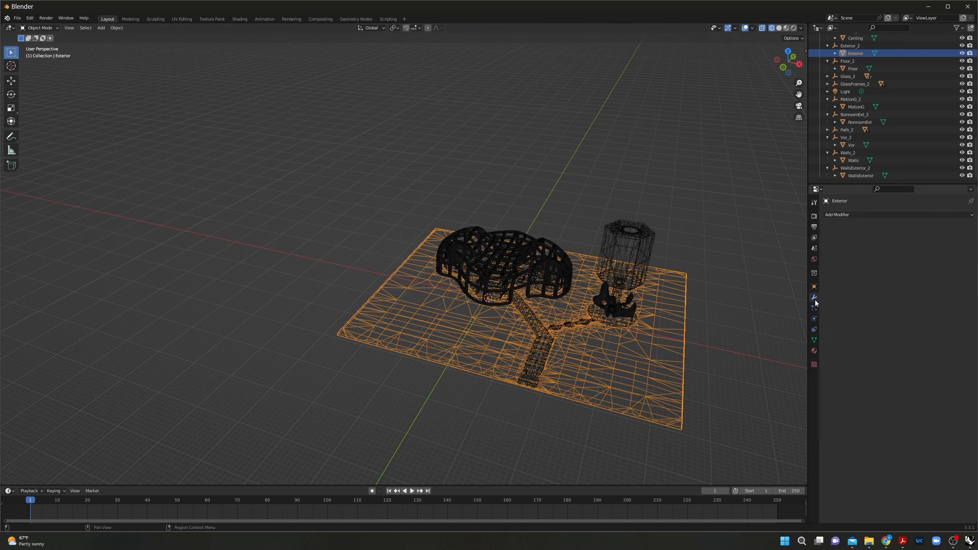
{"action": "left_click", "coordinate": [853, 215]}
{"action": "left_click", "coordinate": [834, 270]}
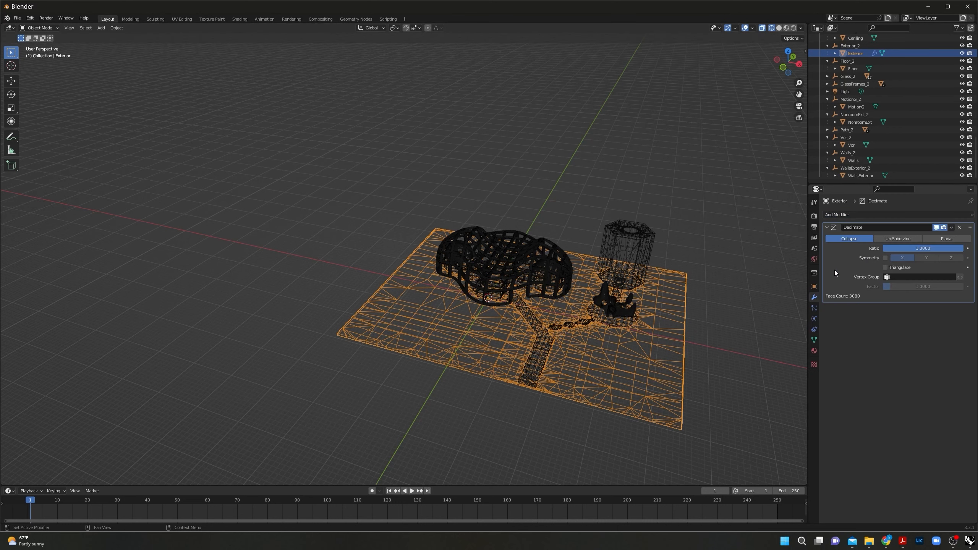
{"action": "left_click", "coordinate": [946, 239]}
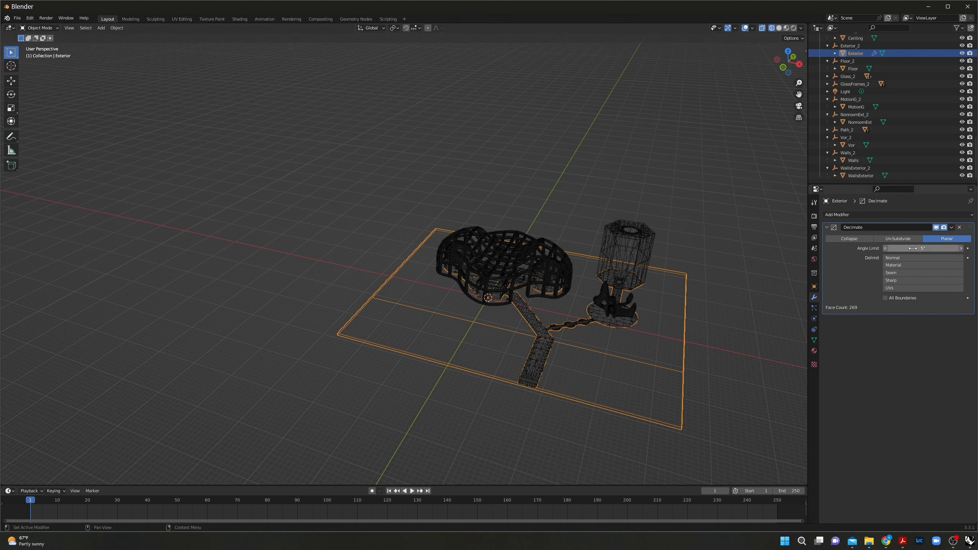
Step: Extend the selection from the Exterior ground to the main path, the wavy path, the round sculpture base and the NonroomExt tower
{"action": "key", "text": "shift"}
{"action": "left_click", "coordinate": [541, 356], "text": "shift"}
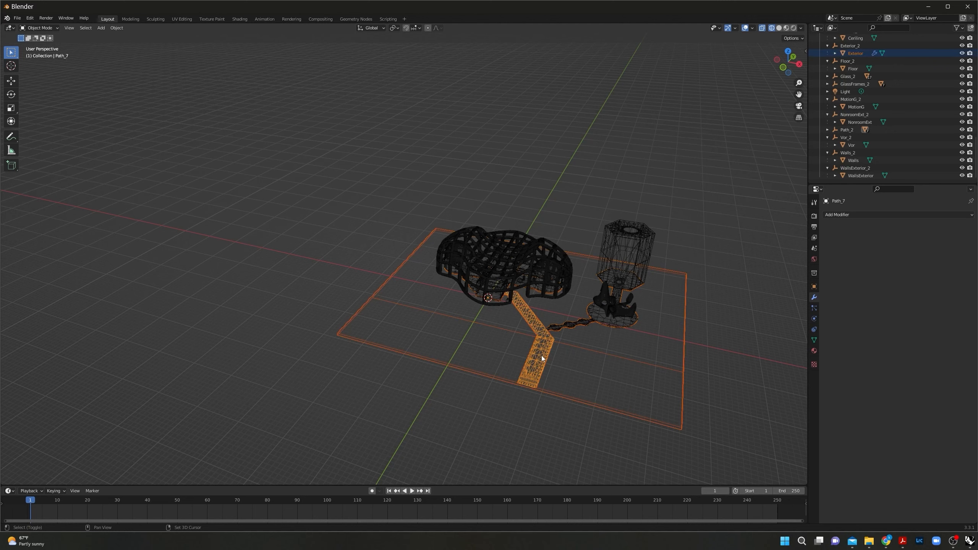
{"action": "scroll", "coordinate": [563, 327], "scroll_direction": "up", "scroll_amount": 5}
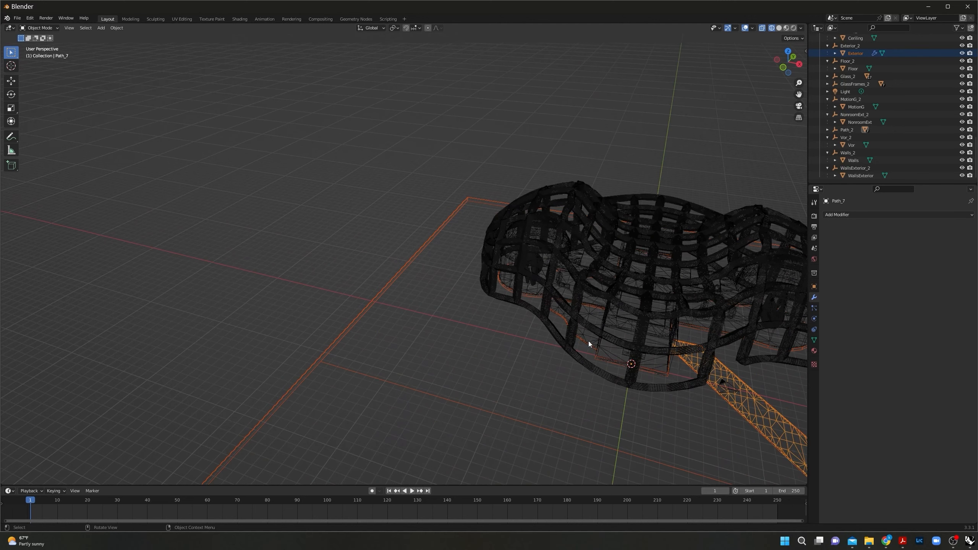
{"action": "scroll", "coordinate": [588, 341], "scroll_direction": "down", "scroll_amount": 4}
{"action": "scroll", "coordinate": [616, 342], "scroll_direction": "up", "scroll_amount": 2}
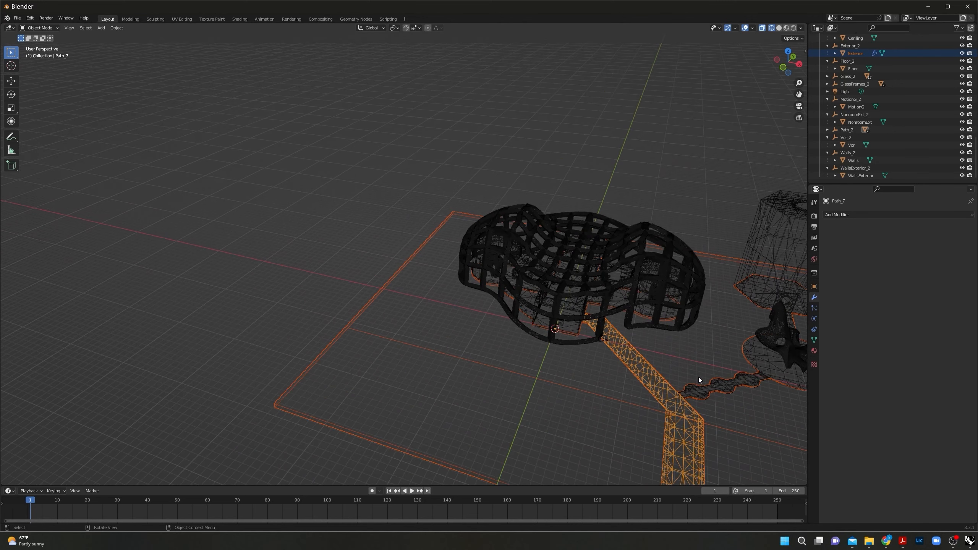
{"action": "left_click", "coordinate": [720, 385], "text": "shift"}
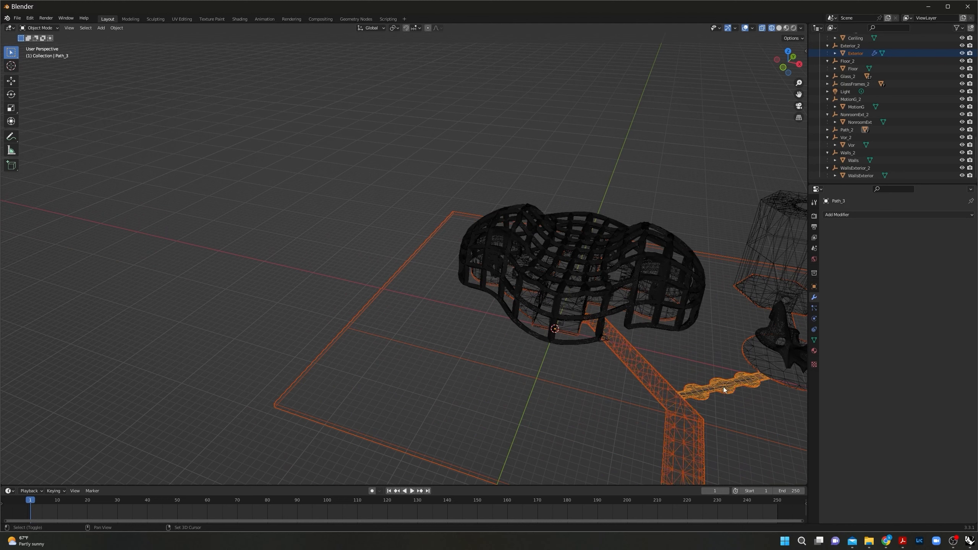
{"action": "left_click", "coordinate": [767, 359], "text": "shift"}
{"action": "left_click", "coordinate": [765, 261], "text": "shift"}
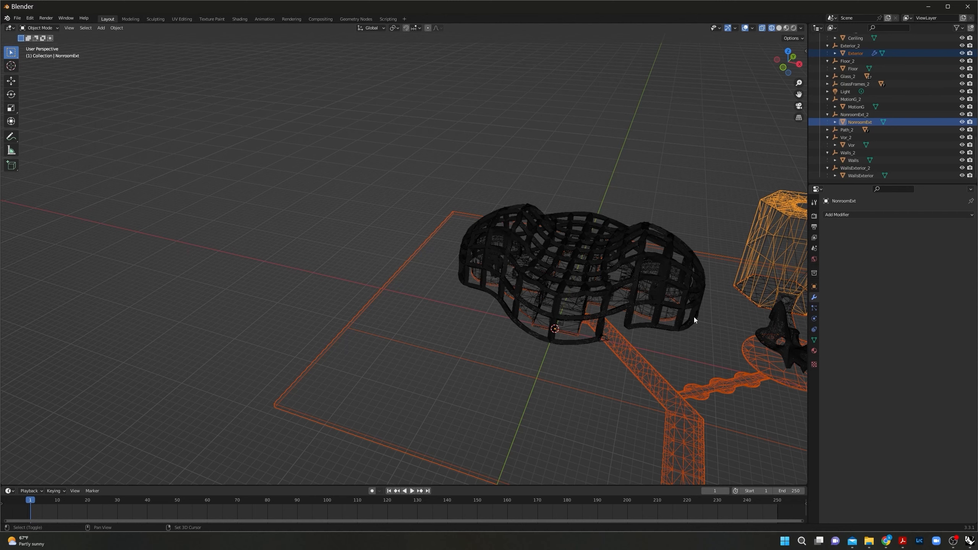
Step: Extend the selection to the Vor lattice shell and pick at the gallery entrance behind its openings
{"action": "scroll", "coordinate": [549, 342], "scroll_direction": "up", "scroll_amount": 3}
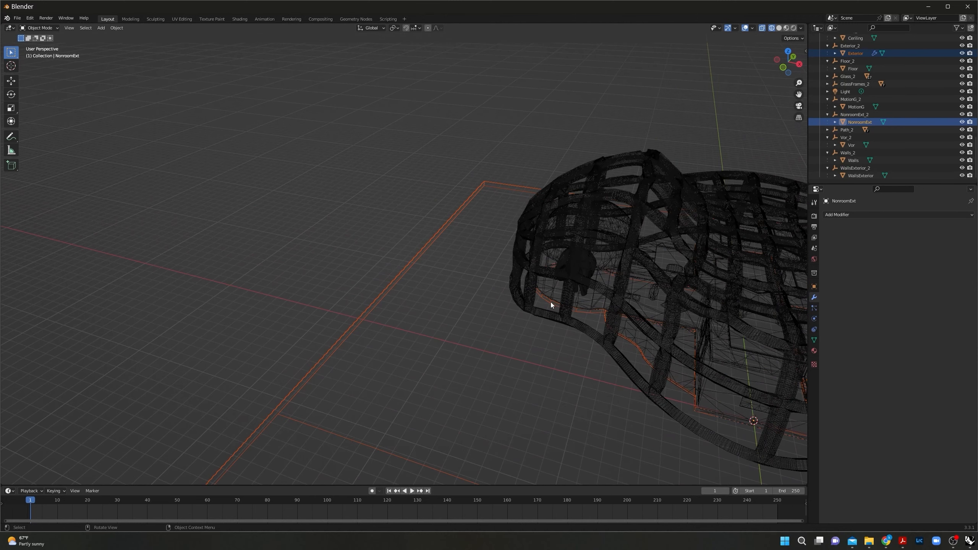
{"action": "left_click", "coordinate": [553, 315], "text": "shift"}
{"action": "scroll", "coordinate": [553, 315], "scroll_direction": "down", "scroll_amount": 4}
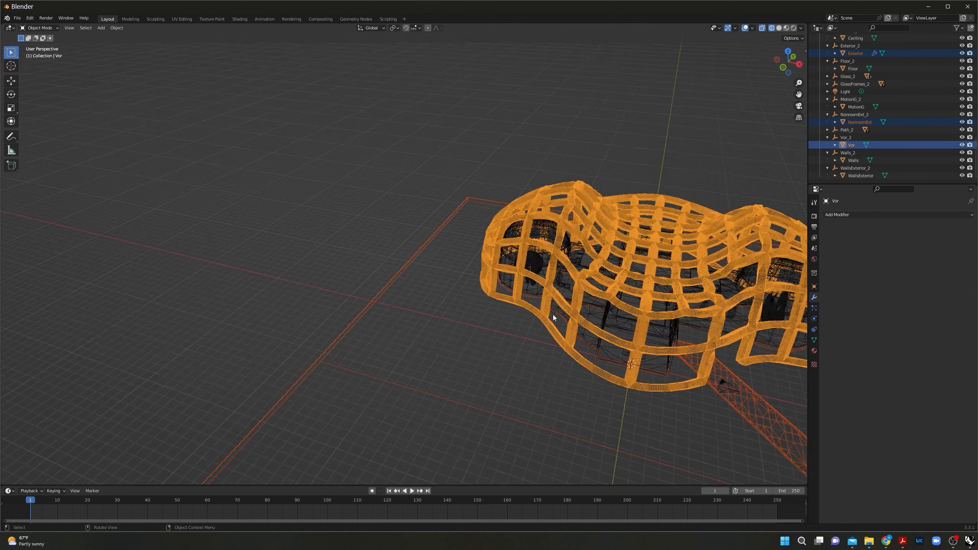
{"action": "middle_click_drag", "start_coordinate": [553, 315], "coordinate": [533, 334]}
{"action": "scroll", "coordinate": [539, 346], "scroll_direction": "up", "scroll_amount": 2}
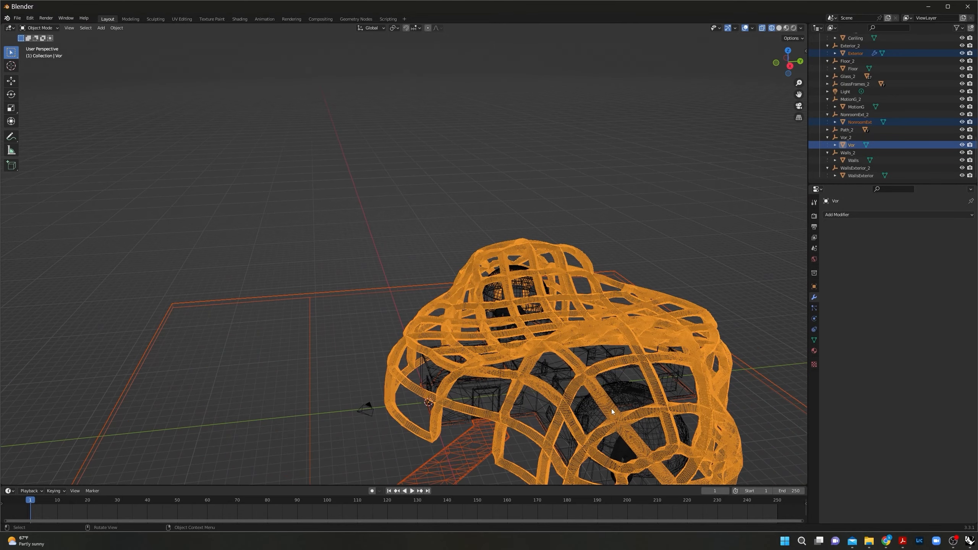
{"action": "scroll", "coordinate": [612, 409], "scroll_direction": "up", "scroll_amount": 1}
{"action": "scroll", "coordinate": [578, 430], "scroll_direction": "up", "scroll_amount": 1}
{"action": "middle_click_drag", "start_coordinate": [578, 430], "coordinate": [577, 306], "text": "shift"}
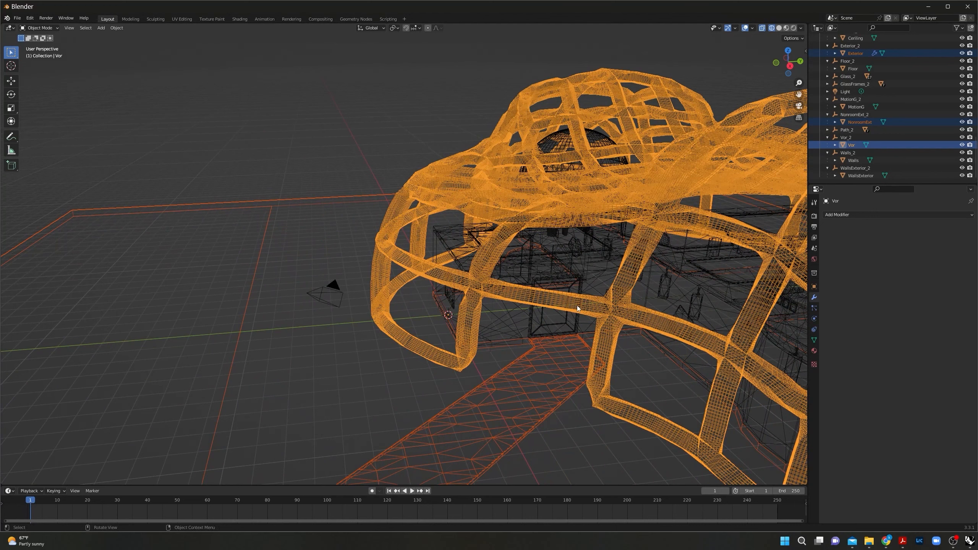
{"action": "left_click", "coordinate": [603, 287], "text": "shift"}
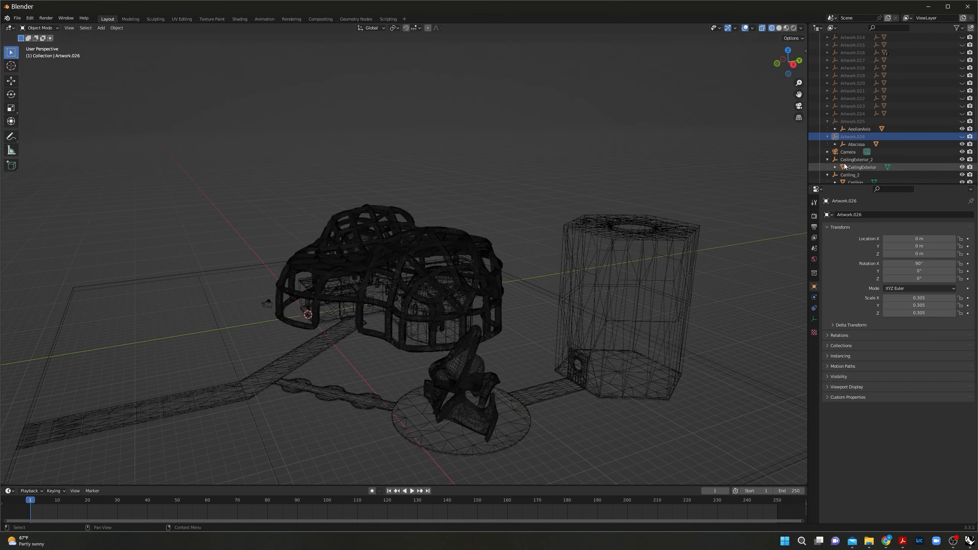
Step: Hide the Oculus sculpture on the round base and the two small pedestal sculptures, including Hyperplane, in the gallery
{"action": "left_click", "coordinate": [457, 368]}
{"action": "key", "text": "h"}
{"action": "scroll", "coordinate": [391, 295], "scroll_direction": "up", "scroll_amount": 4}
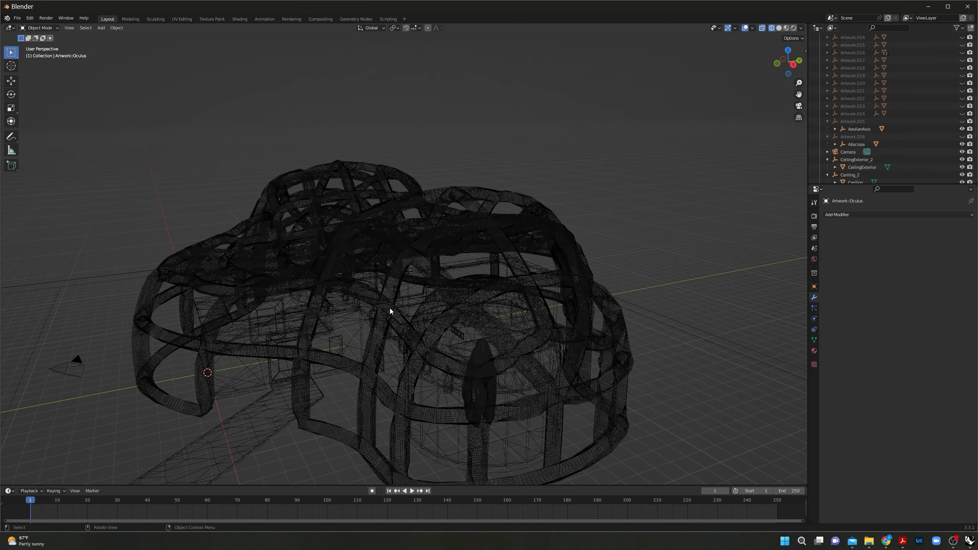
{"action": "middle_click_drag", "start_coordinate": [389, 308], "coordinate": [437, 301]}
{"action": "scroll", "coordinate": [460, 259], "scroll_direction": "up", "scroll_amount": 7}
{"action": "scroll", "coordinate": [494, 295], "scroll_direction": "up", "scroll_amount": 8}
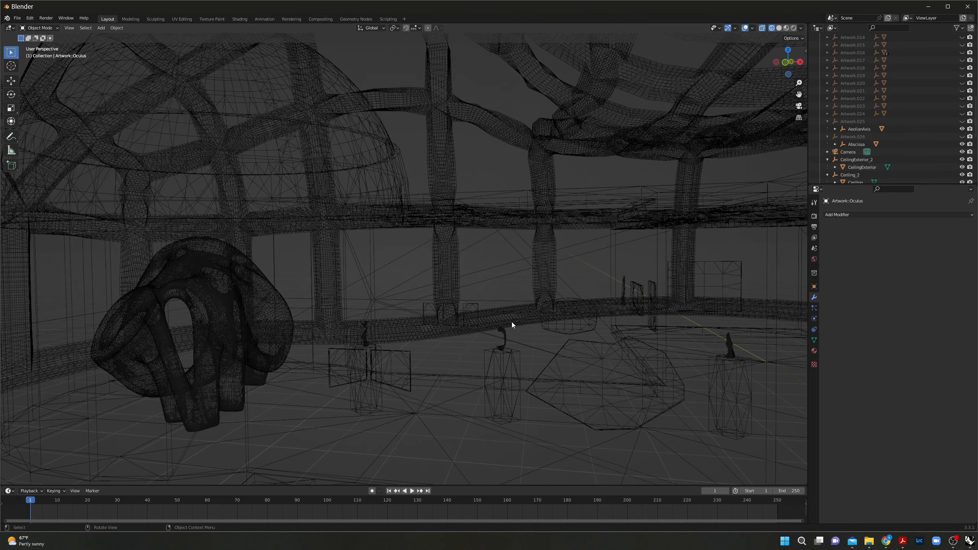
{"action": "left_click", "coordinate": [238, 392]}
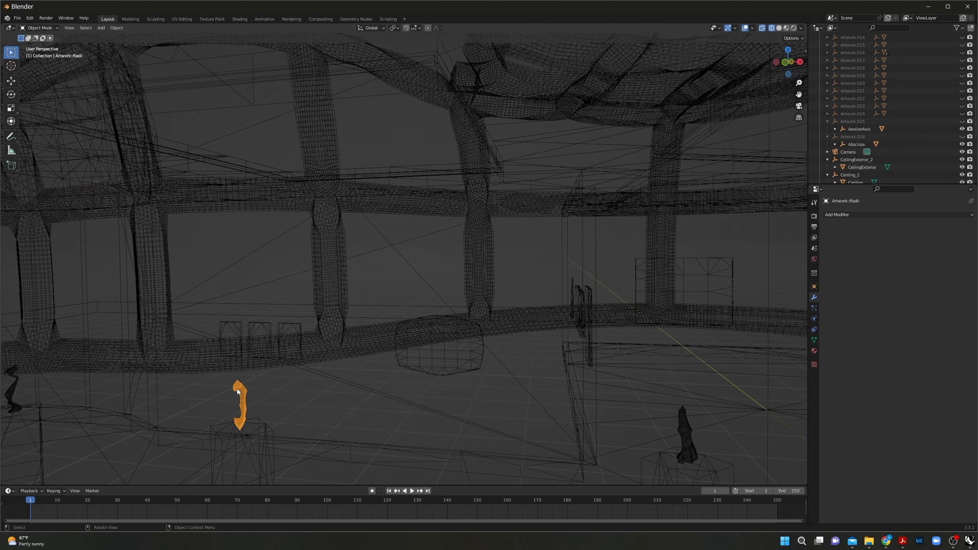
{"action": "key", "text": "h"}
{"action": "left_click", "coordinate": [678, 423]}
{"action": "key", "text": "h"}
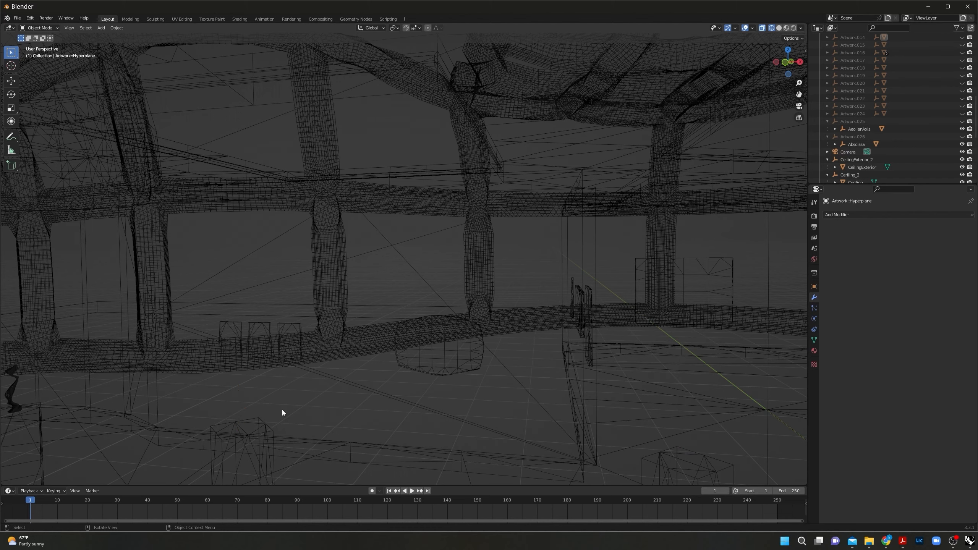
Step: Hide the large Oblate sculpture, the Codimension and Circa pieces and the small sculpture on the rear pedestal
{"action": "middle_click_drag", "start_coordinate": [281, 410], "coordinate": [184, 410]}
{"action": "left_click", "coordinate": [141, 314]}
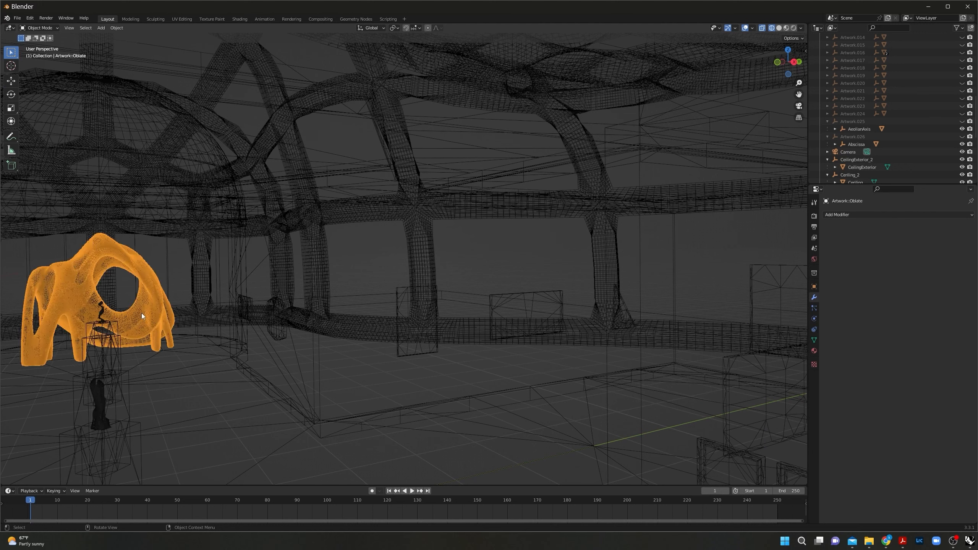
{"action": "key", "text": "h"}
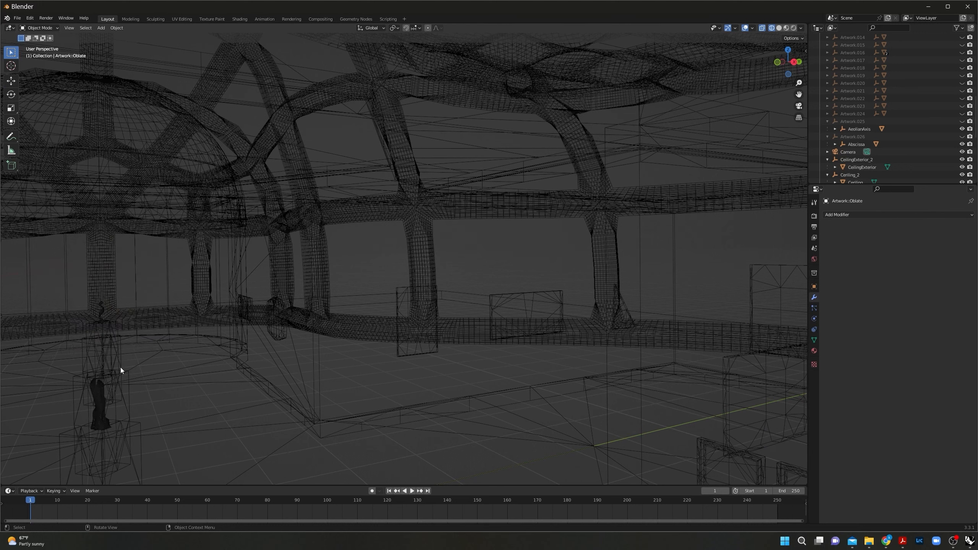
{"action": "left_click", "coordinate": [97, 398]}
{"action": "key", "text": "h"}
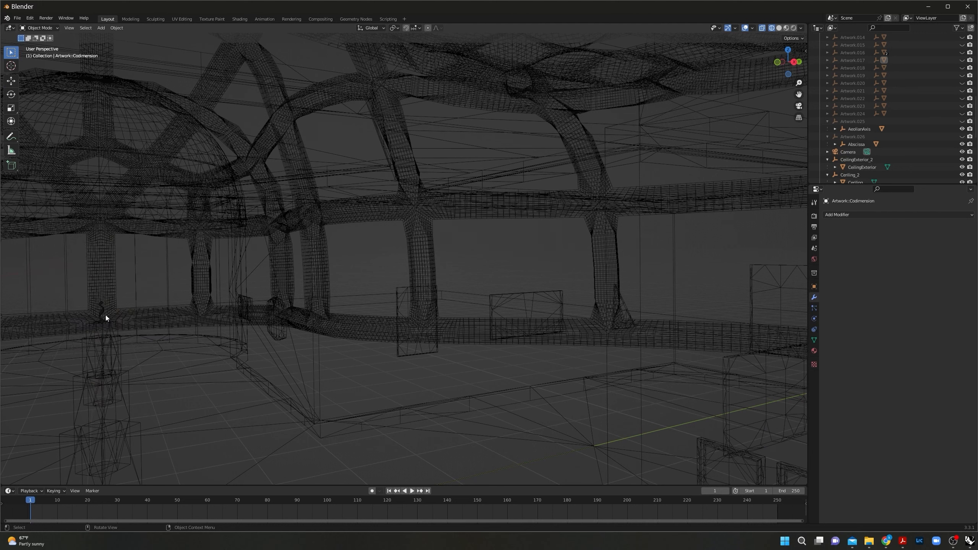
{"action": "left_click", "coordinate": [102, 313]}
{"action": "left_click", "coordinate": [272, 331]}
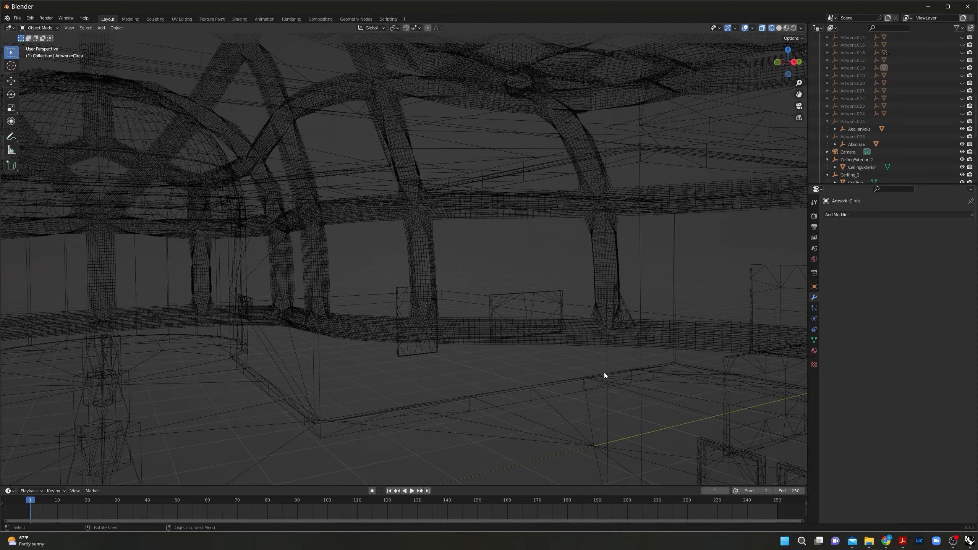
Step: Hide the Bump and Alpha sculptures standing on their pedestals
{"action": "middle_click_drag", "start_coordinate": [604, 372], "coordinate": [418, 317]}
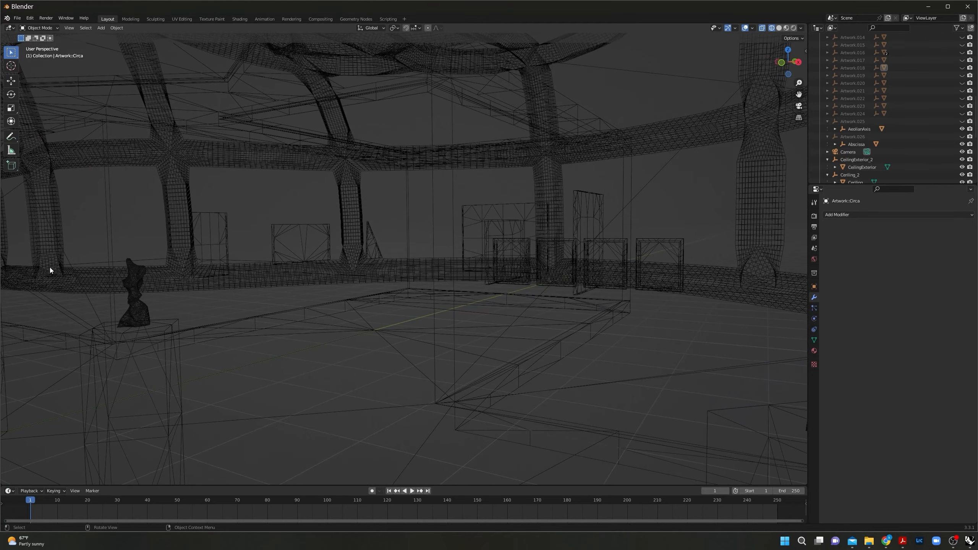
{"action": "left_click", "coordinate": [131, 278]}
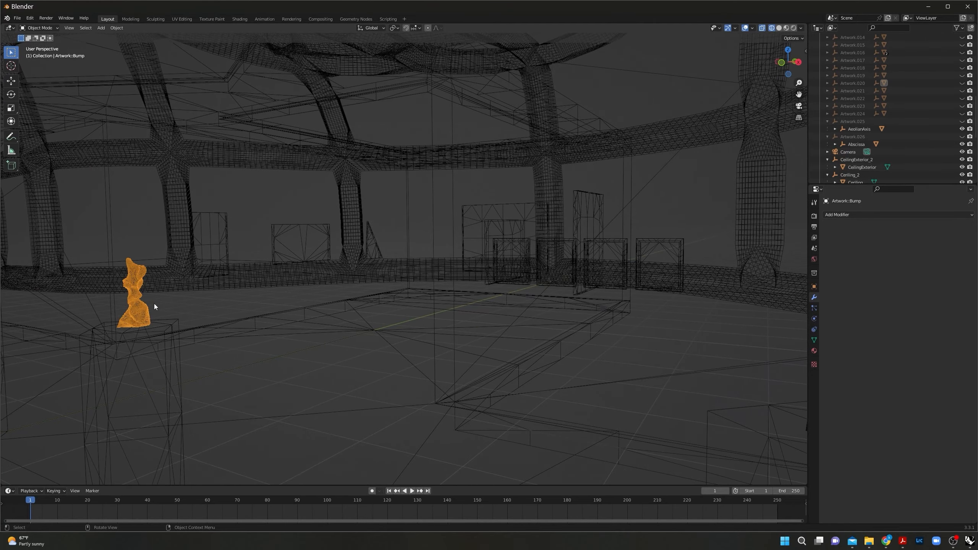
{"action": "left_click", "coordinate": [176, 300]}
{"action": "middle_click_drag", "start_coordinate": [281, 330], "coordinate": [491, 332]}
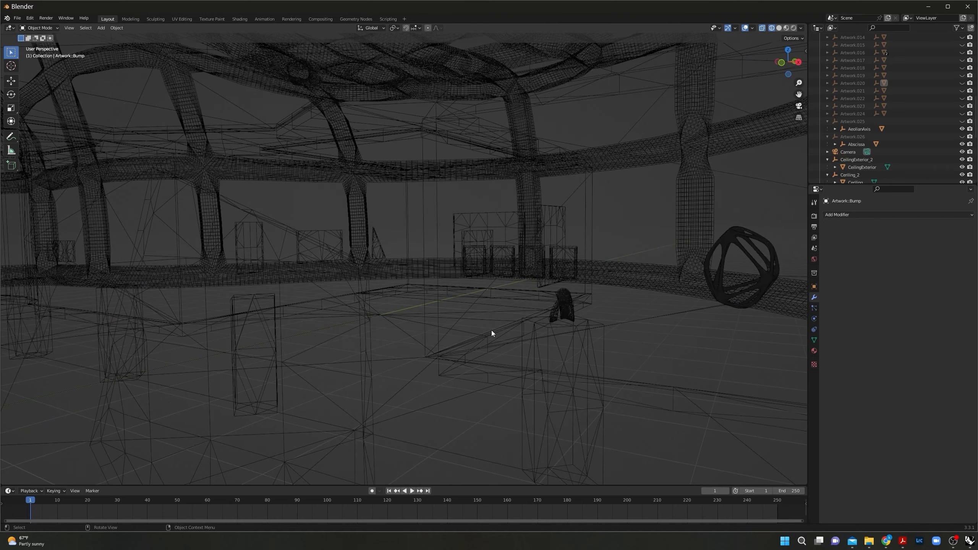
{"action": "left_click", "coordinate": [567, 304]}
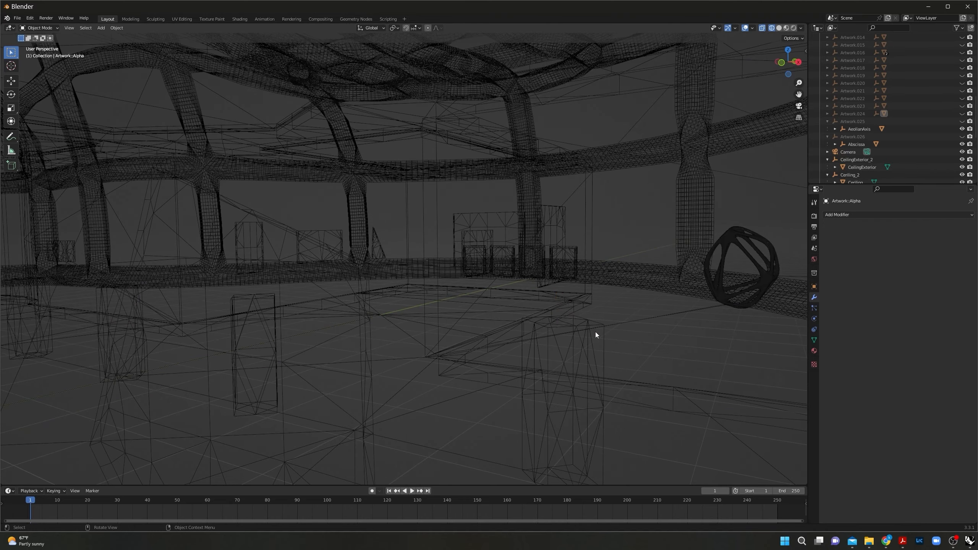
Step: Hide the Shard pedestal sculpture, the open-frame sculpture behind it and the Vinculum artwork
{"action": "scroll", "coordinate": [595, 332], "scroll_direction": "down", "scroll_amount": 3}
{"action": "middle_click_drag", "start_coordinate": [665, 342], "coordinate": [416, 402], "text": "shift"}
{"action": "scroll", "coordinate": [330, 358], "scroll_direction": "up", "scroll_amount": 3}
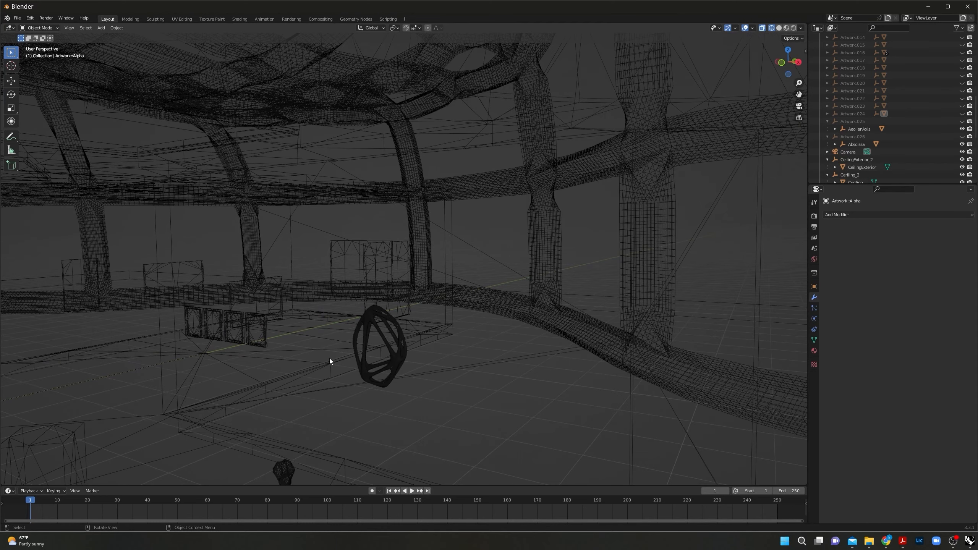
{"action": "middle_click_drag", "start_coordinate": [321, 402], "coordinate": [356, 363], "text": "shift"}
{"action": "left_click", "coordinate": [432, 308]}
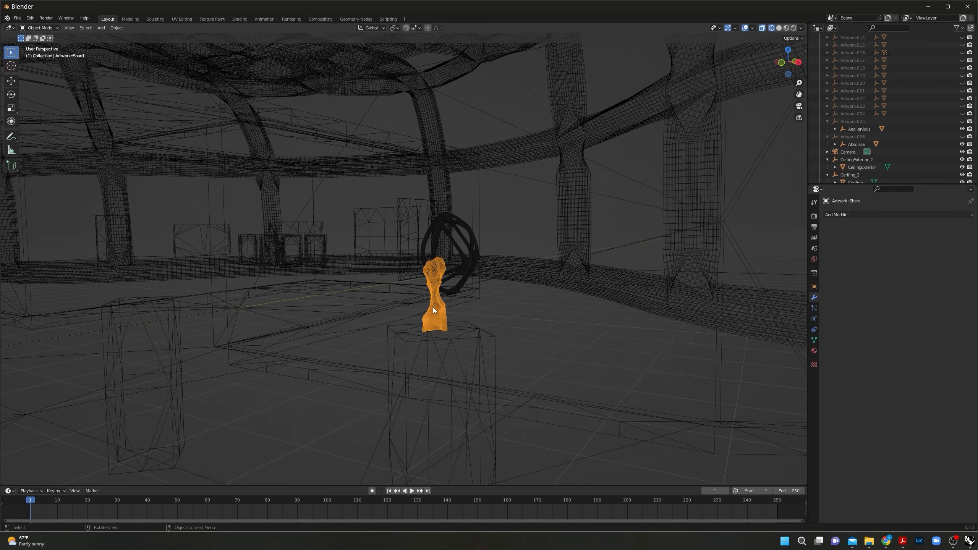
{"action": "key", "text": "h"}
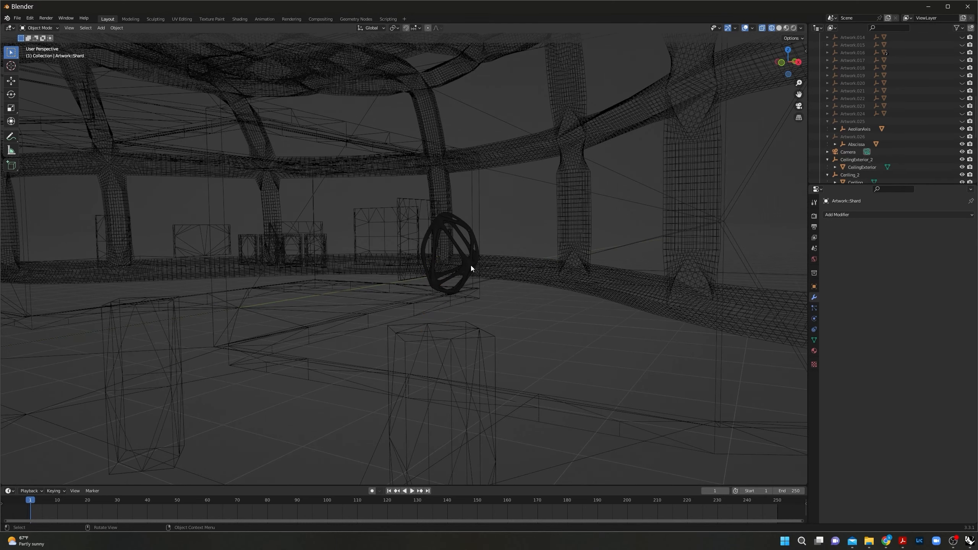
{"action": "left_click", "coordinate": [470, 264]}
{"action": "key", "text": "h"}
{"action": "scroll", "coordinate": [562, 306], "scroll_direction": "down", "scroll_amount": 3}
{"action": "left_click", "coordinate": [687, 303]}
{"action": "key", "text": "h"}
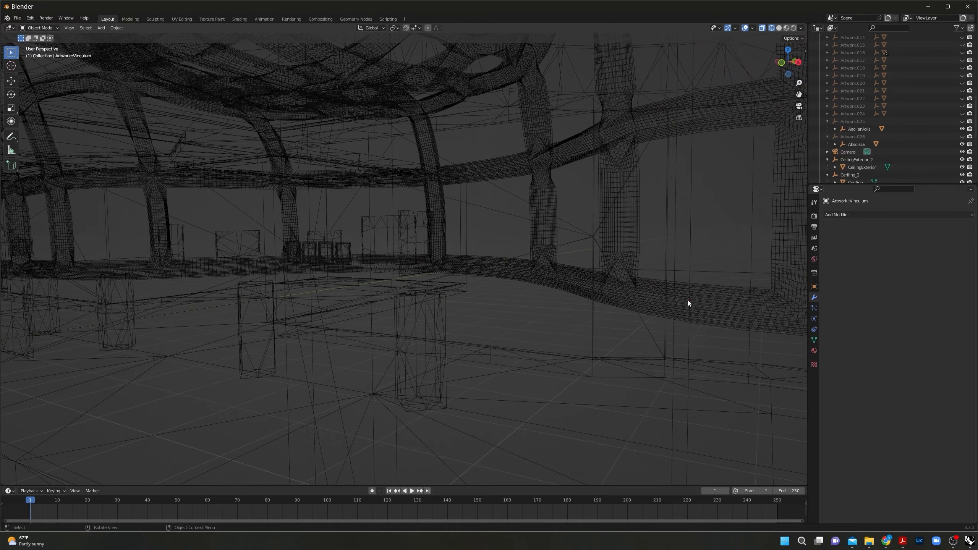
Step: Hide the Glass_7 dome over the gallery
{"action": "mouse_move", "coordinate": [689, 302]}
{"action": "middle_mouse_down"}
{"action": "mouse_move", "coordinate": [622, 321]}
{"action": "mouse_move", "coordinate": [716, 310]}
{"action": "mouse_move", "coordinate": [539, 340]}
{"action": "mouse_move", "coordinate": [401, 345]}
{"action": "mouse_move", "coordinate": [570, 324]}
{"action": "mouse_move", "coordinate": [394, 348]}
{"action": "mouse_move", "coordinate": [421, 355]}
{"action": "mouse_move", "coordinate": [468, 342]}
{"action": "mouse_move", "coordinate": [563, 349]}
{"action": "mouse_move", "coordinate": [258, 355]}
{"action": "mouse_move", "coordinate": [198, 346]}
{"action": "middle_mouse_up"}
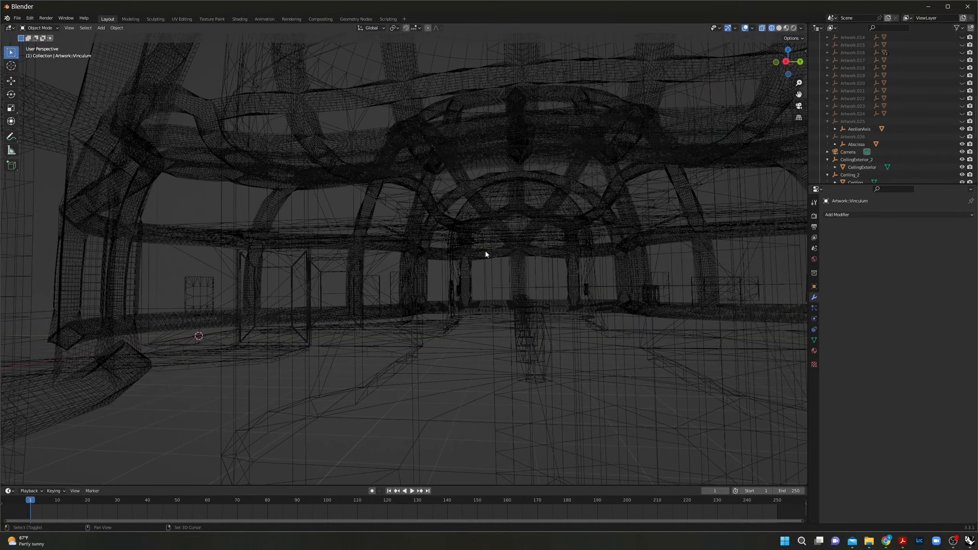
{"action": "middle_click_drag", "start_coordinate": [527, 197], "coordinate": [142, 316], "text": "shift"}
{"action": "scroll", "coordinate": [462, 227], "scroll_direction": "up", "scroll_amount": 1}
{"action": "scroll", "coordinate": [440, 225], "scroll_direction": "down", "scroll_amount": 3}
{"action": "left_click", "coordinate": [254, 329]}
{"action": "left_click", "coordinate": [246, 296]}
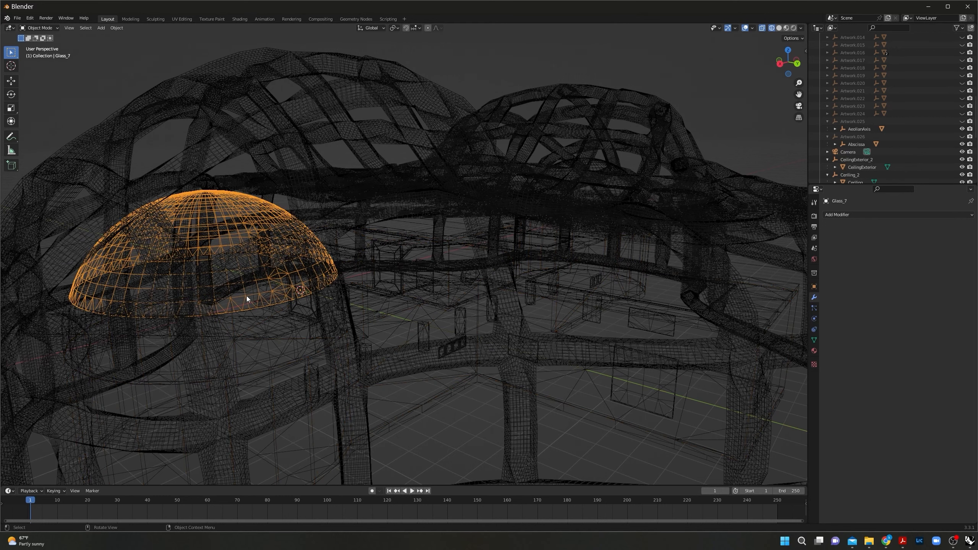
{"action": "key", "text": "h"}
Step: Hide the Glass_8 dome above the second ceiling ring, picking it apart from CeilingExterior and the Vor lattice
{"action": "middle_click_drag", "start_coordinate": [581, 300], "coordinate": [368, 397], "text": "shift"}
{"action": "scroll", "coordinate": [446, 258], "scroll_direction": "up", "scroll_amount": 5}
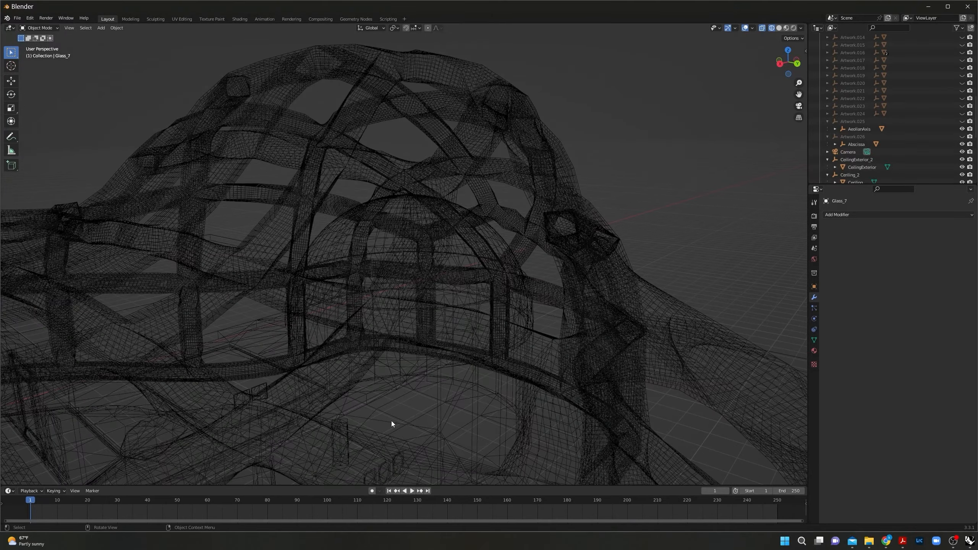
{"action": "left_click", "coordinate": [472, 326]}
{"action": "left_click", "coordinate": [479, 303]}
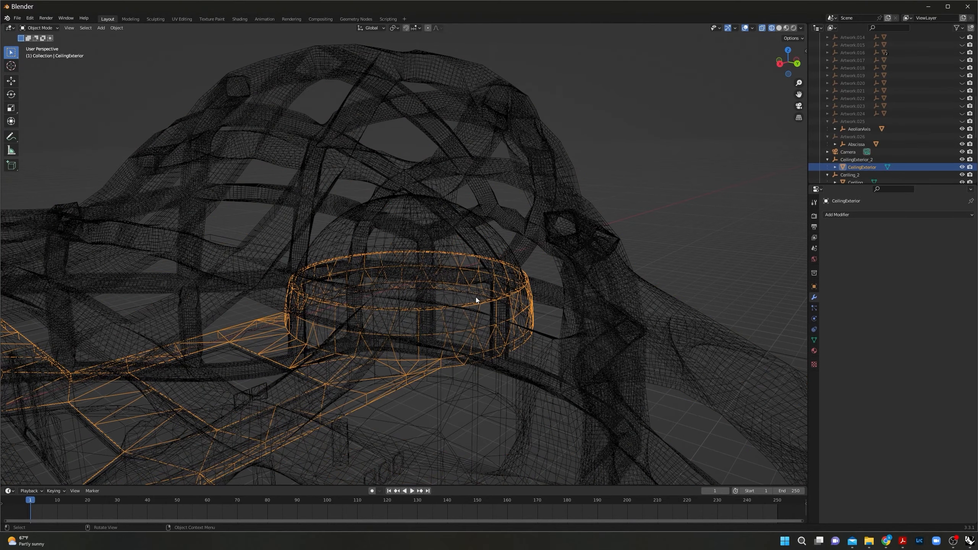
{"action": "left_click", "coordinate": [474, 284]}
{"action": "scroll", "coordinate": [472, 233], "scroll_direction": "up", "scroll_amount": 3}
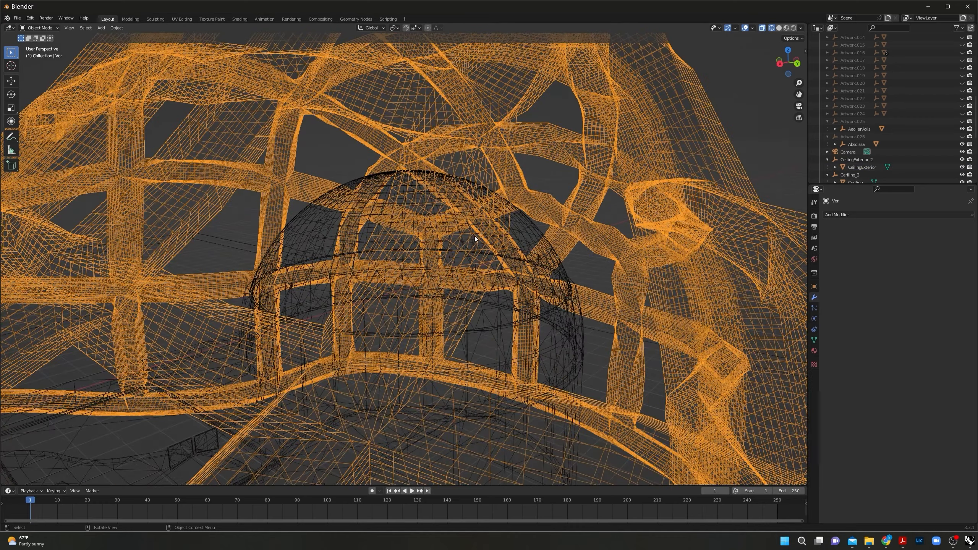
{"action": "left_click", "coordinate": [505, 311]}
{"action": "left_click", "coordinate": [506, 294]}
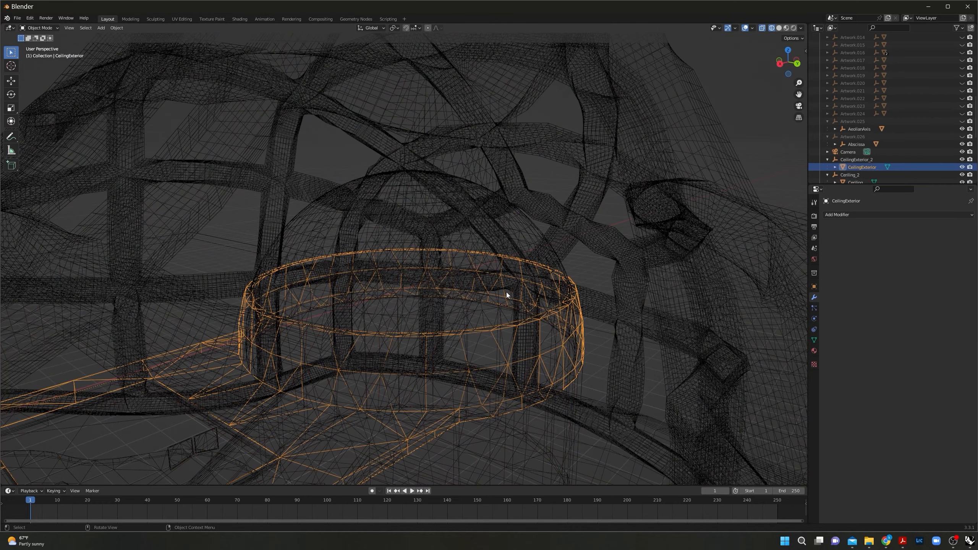
{"action": "left_click", "coordinate": [506, 292]}
{"action": "left_click", "coordinate": [522, 243]}
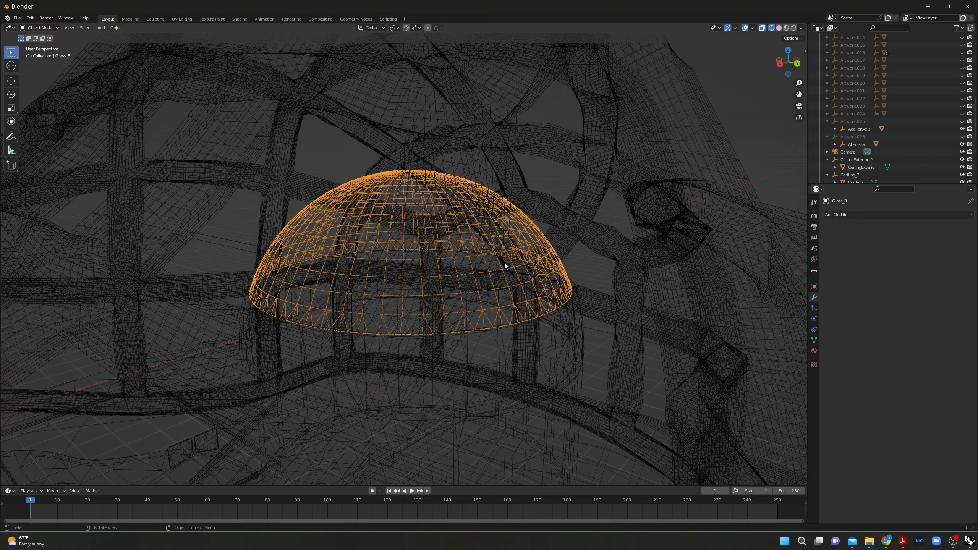
{"action": "key", "text": "h"}
Step: Select all visible objects and make the Exterior ground the active object
{"action": "middle_click_drag", "start_coordinate": [503, 264], "coordinate": [424, 281]}
{"action": "scroll", "coordinate": [424, 281], "scroll_direction": "down", "scroll_amount": 5}
{"action": "middle_click_drag", "start_coordinate": [560, 347], "coordinate": [723, 340], "text": "shift"}
{"action": "middle_click_drag", "start_coordinate": [487, 326], "coordinate": [472, 354]}
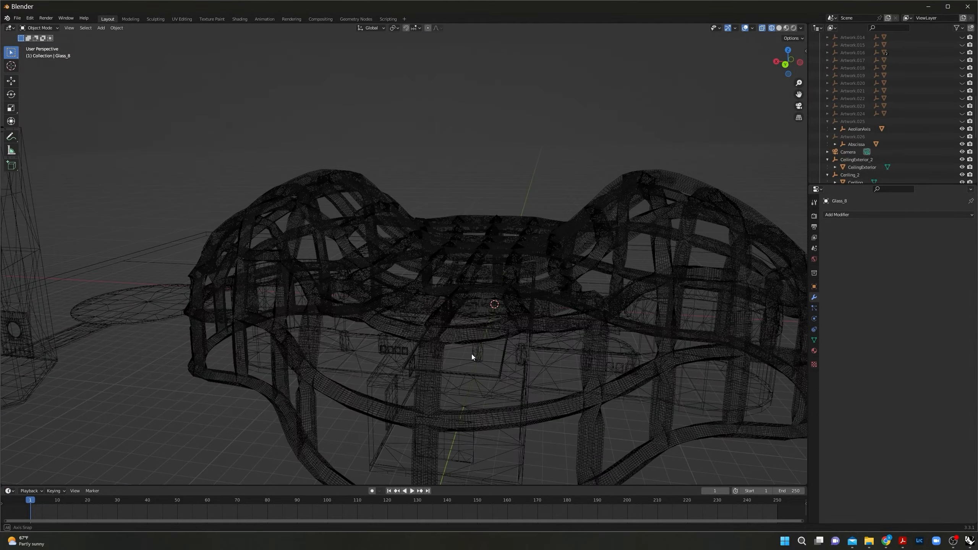
{"action": "scroll", "coordinate": [473, 356], "scroll_direction": "down", "scroll_amount": 5}
{"action": "middle_click_drag", "start_coordinate": [412, 382], "coordinate": [376, 358], "text": "shift"}
{"action": "key", "text": "a"}
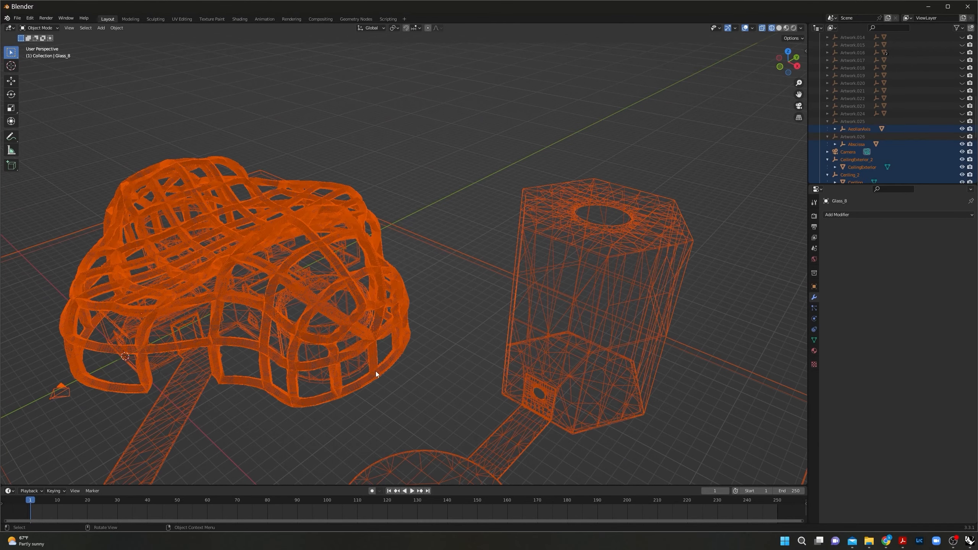
{"action": "scroll", "coordinate": [376, 371], "scroll_direction": "down", "scroll_amount": 3}
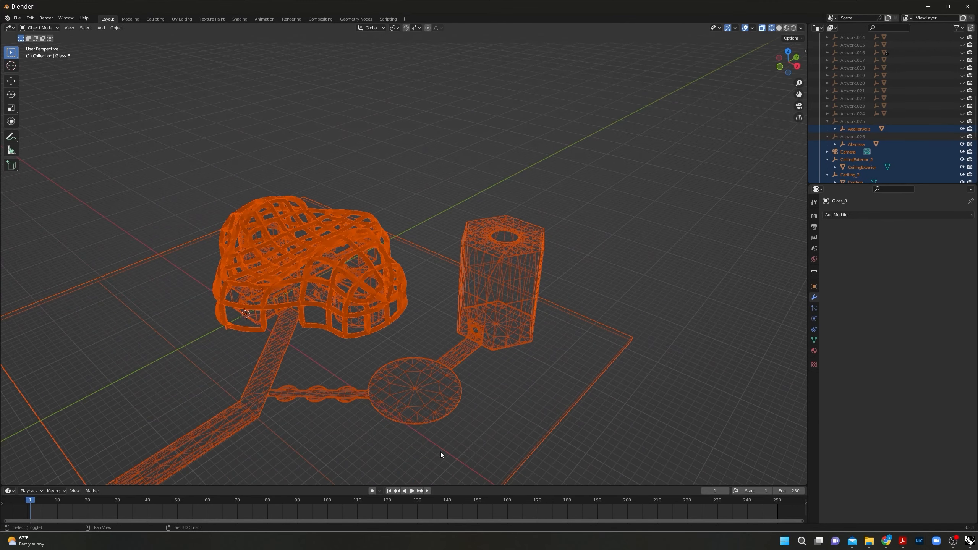
{"action": "left_click", "coordinate": [601, 375], "text": "shift"}
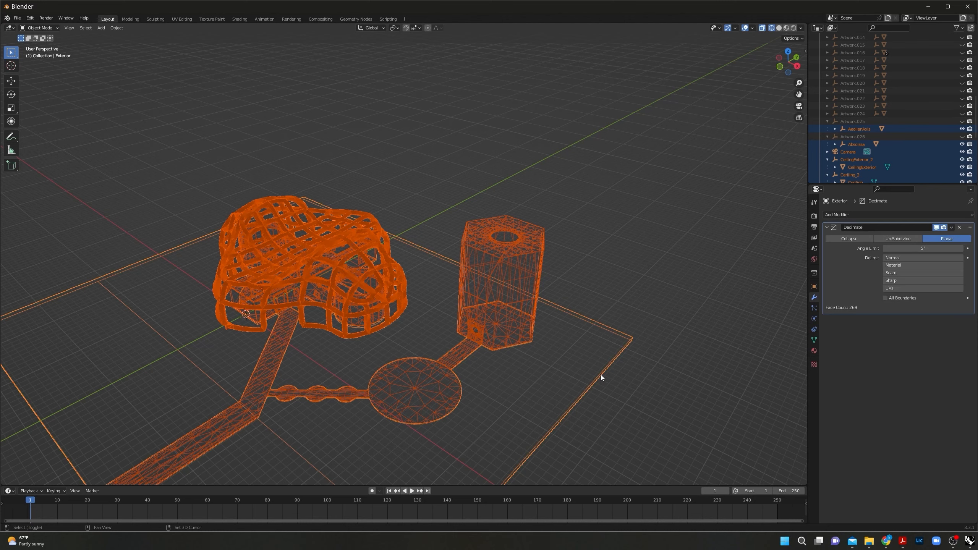
Step: Copy the Exterior ground's Planar Decimate modifier to all the selected objects
{"action": "middle_click_drag", "start_coordinate": [617, 345], "coordinate": [499, 338]}
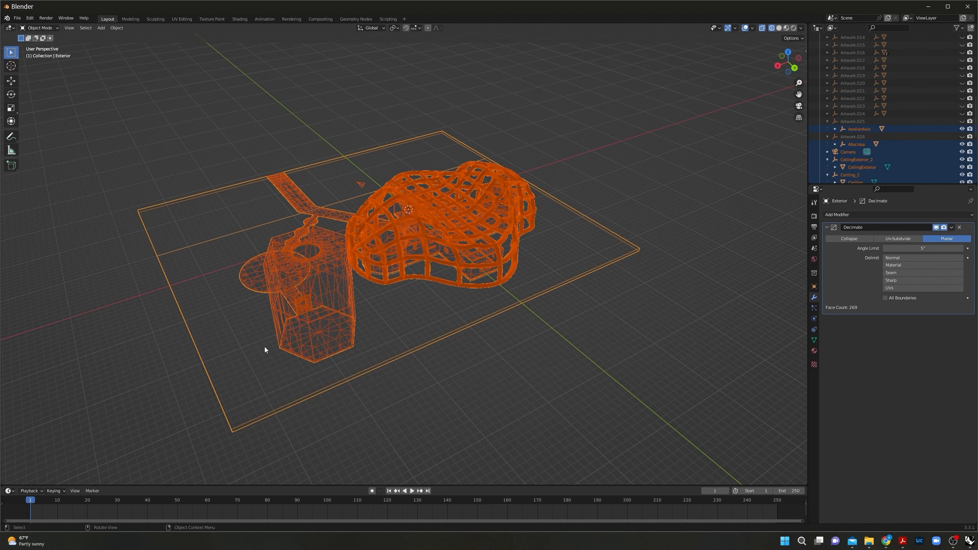
{"action": "middle_click_drag", "start_coordinate": [369, 408], "coordinate": [424, 365]}
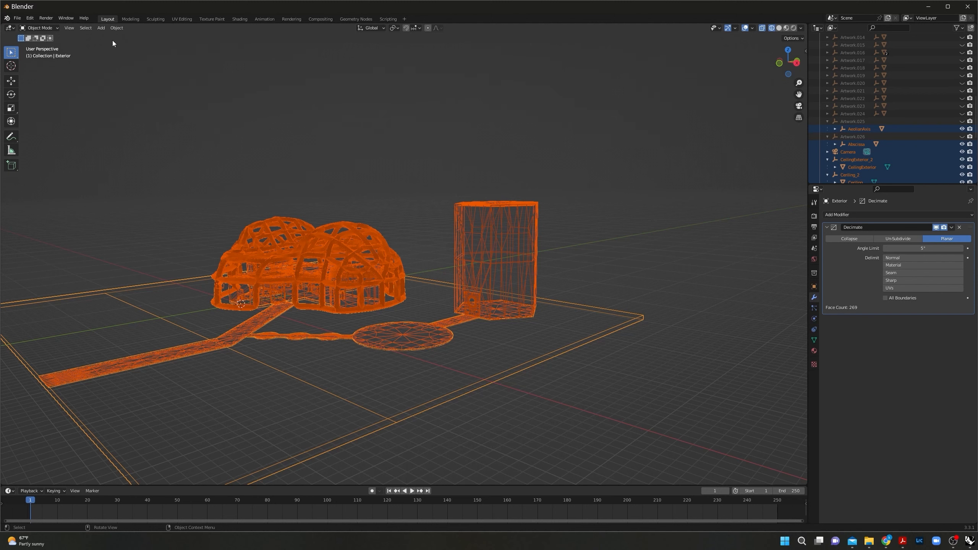
{"action": "left_click", "coordinate": [111, 28]}
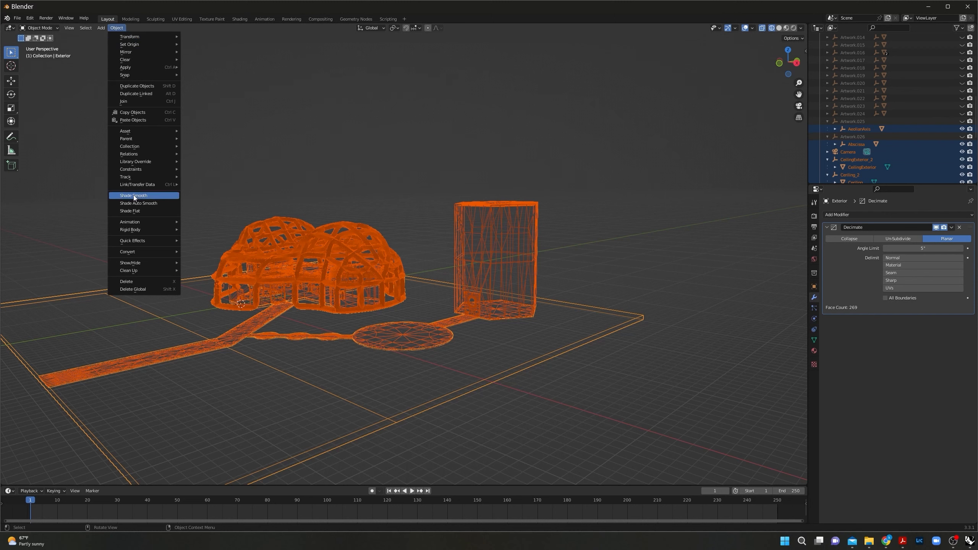
{"action": "mouse_move", "coordinate": [145, 185]}
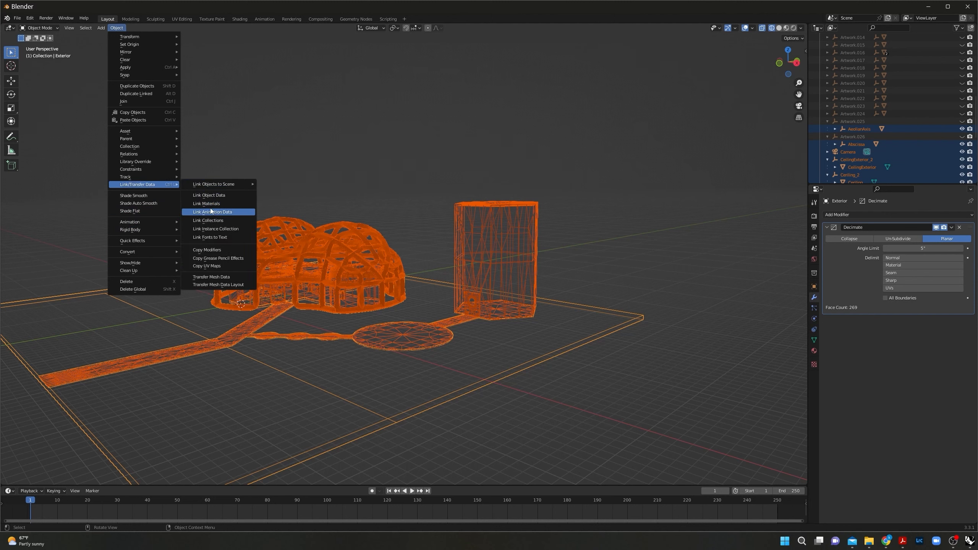
{"action": "left_click", "coordinate": [214, 249]}
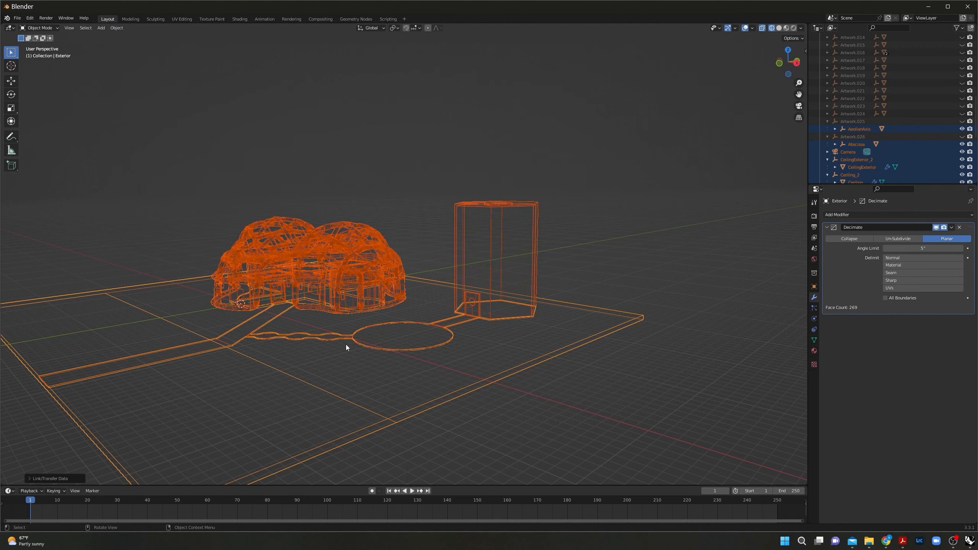
Step: Switch the viewport to solid shading and examine the decimated lattice shell up close
{"action": "middle_click_drag", "start_coordinate": [402, 263], "coordinate": [136, 273]}
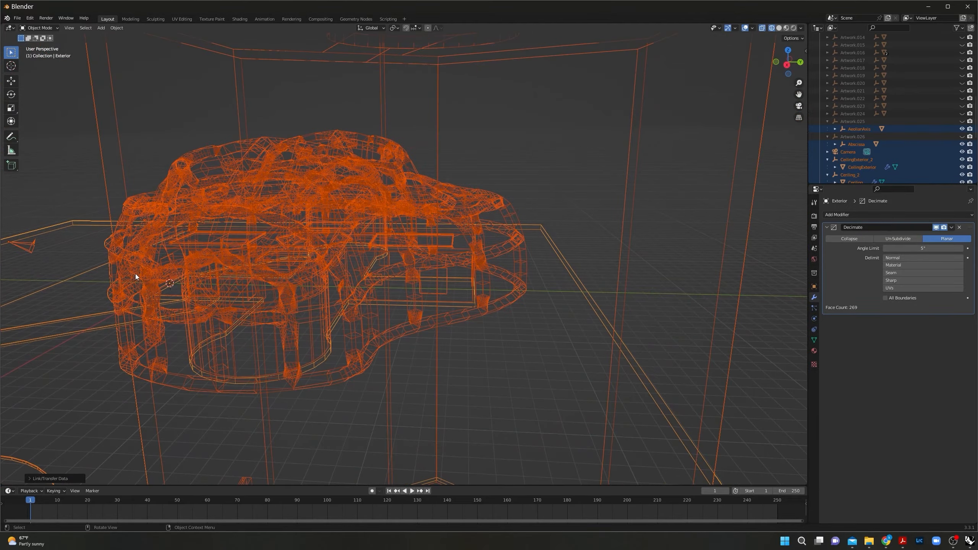
{"action": "left_click", "coordinate": [779, 28]}
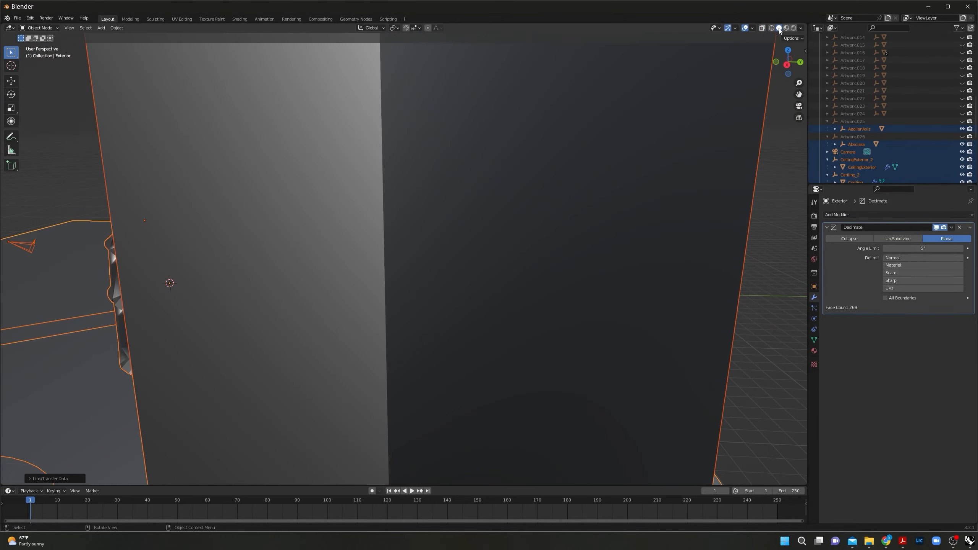
{"action": "scroll", "coordinate": [104, 310], "scroll_direction": "down", "scroll_amount": 8}
{"action": "middle_click_drag", "start_coordinate": [136, 279], "coordinate": [173, 308]}
{"action": "scroll", "coordinate": [324, 303], "scroll_direction": "up", "scroll_amount": 5}
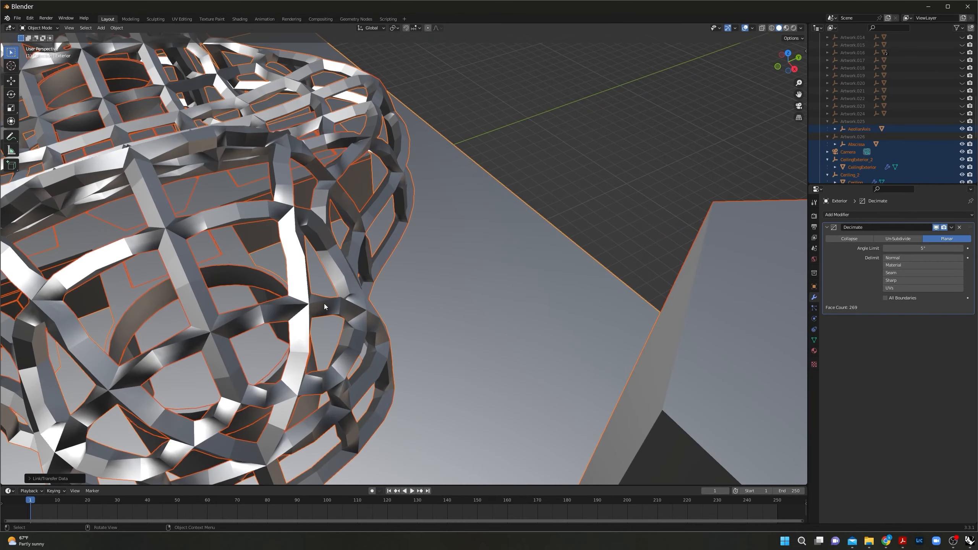
Step: Make the Ceiling mesh active, hide the surrounding objects and inspect the isolated ceiling and its ring openings
{"action": "left_click", "coordinate": [249, 273]}
{"action": "middle_click_drag", "start_coordinate": [247, 274], "coordinate": [199, 243]}
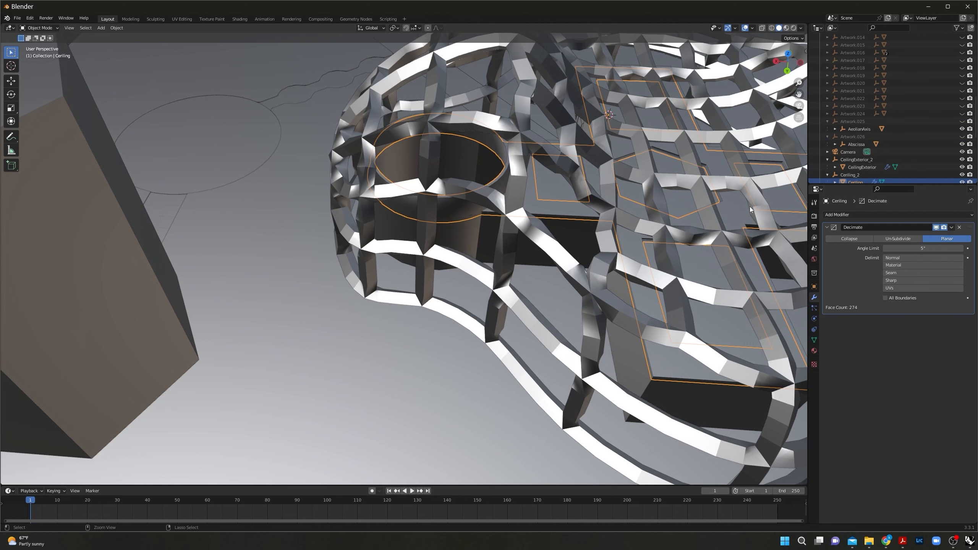
{"action": "key", "text": "a"}
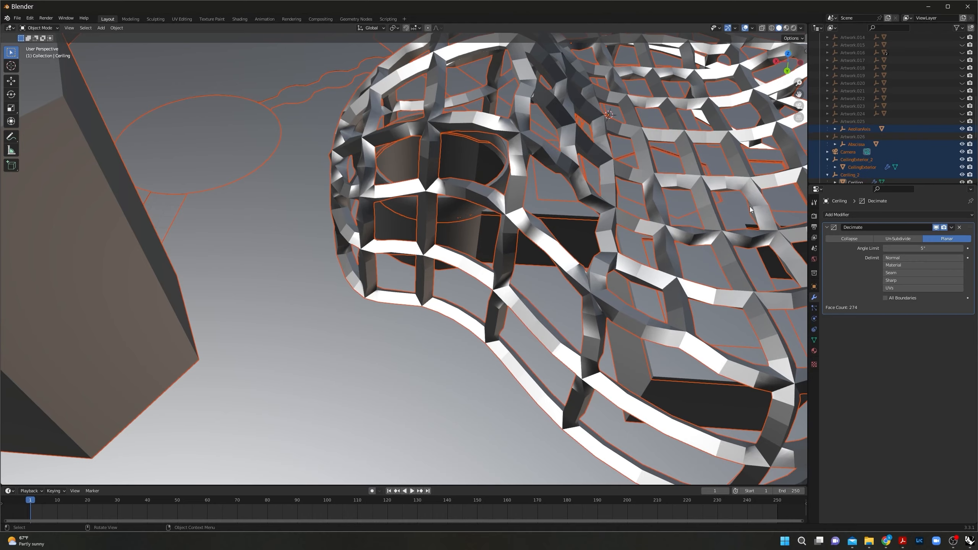
{"action": "key", "text": "h"}
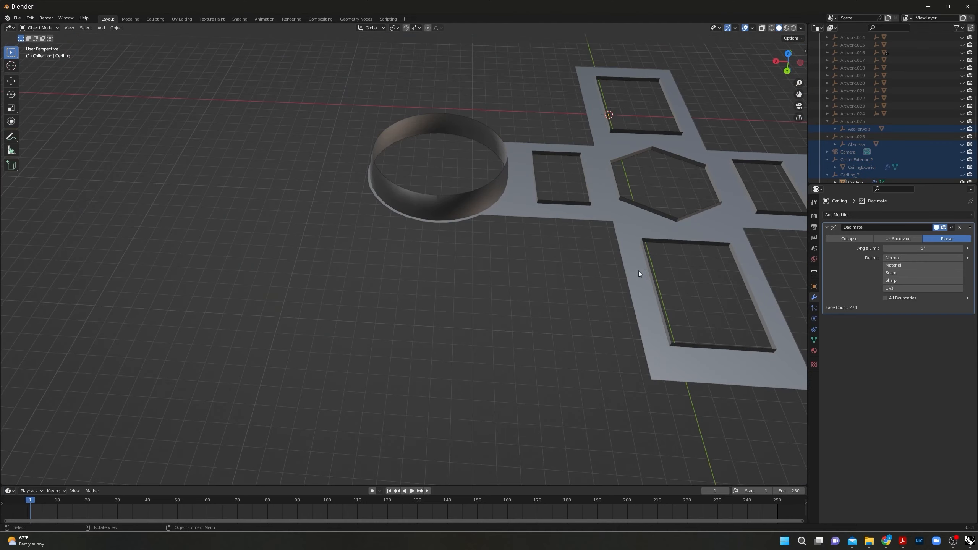
{"action": "right_click", "coordinate": [543, 238]}
{"action": "middle_click_drag", "start_coordinate": [403, 276], "coordinate": [416, 346]}
{"action": "scroll", "coordinate": [415, 346], "scroll_direction": "down", "scroll_amount": 3}
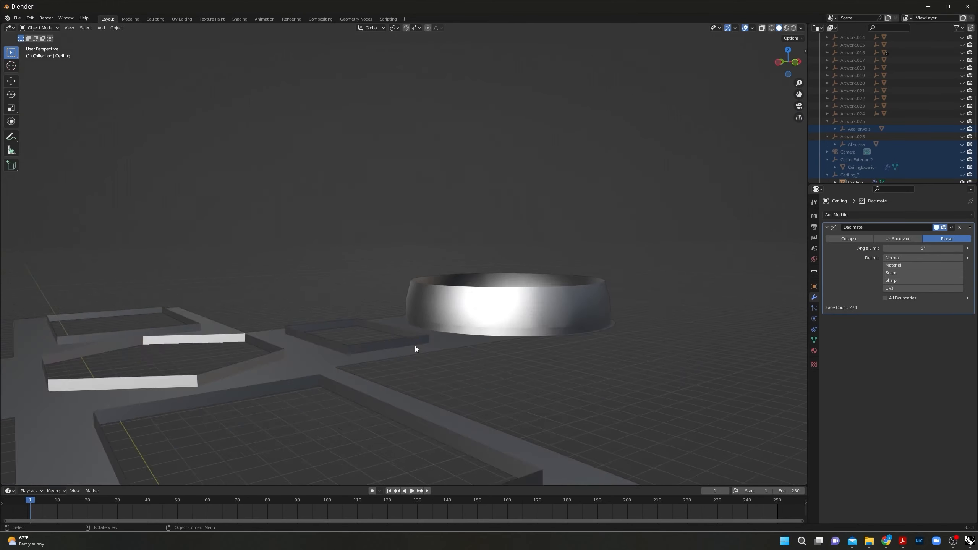
{"action": "scroll", "coordinate": [415, 346], "scroll_direction": "down", "scroll_amount": 3}
{"action": "middle_click_drag", "start_coordinate": [316, 353], "coordinate": [406, 295]}
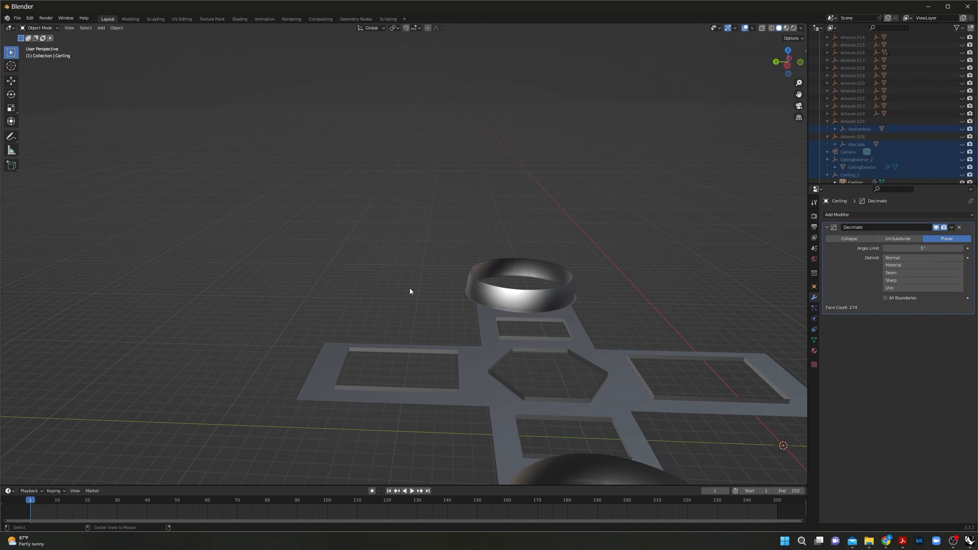
Step: Unhide all hidden objects, including artworks and glass domes, then clear the selection and review the complete model
{"action": "key", "text": "alt+h"}
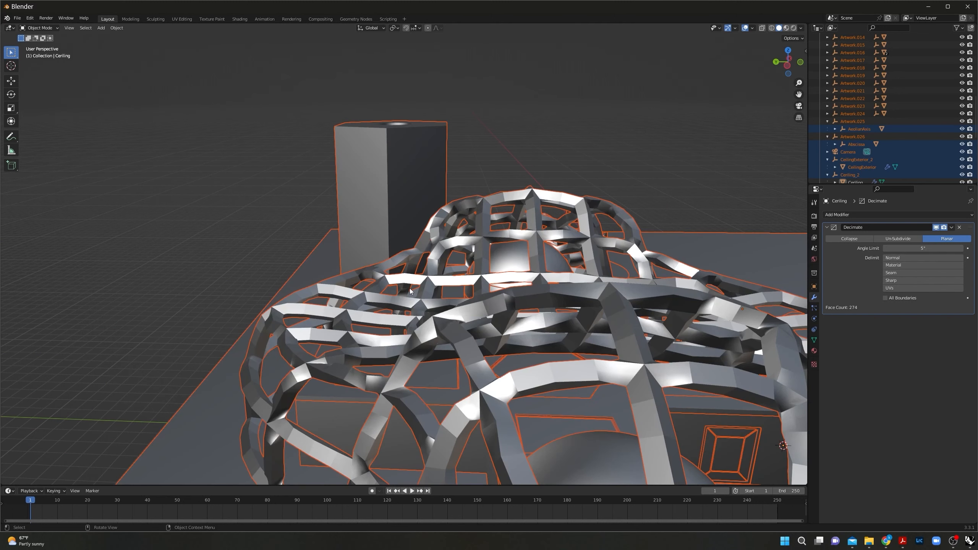
{"action": "middle_click_drag", "start_coordinate": [315, 230], "coordinate": [554, 262]}
{"action": "scroll", "coordinate": [554, 261], "scroll_direction": "down", "scroll_amount": 1}
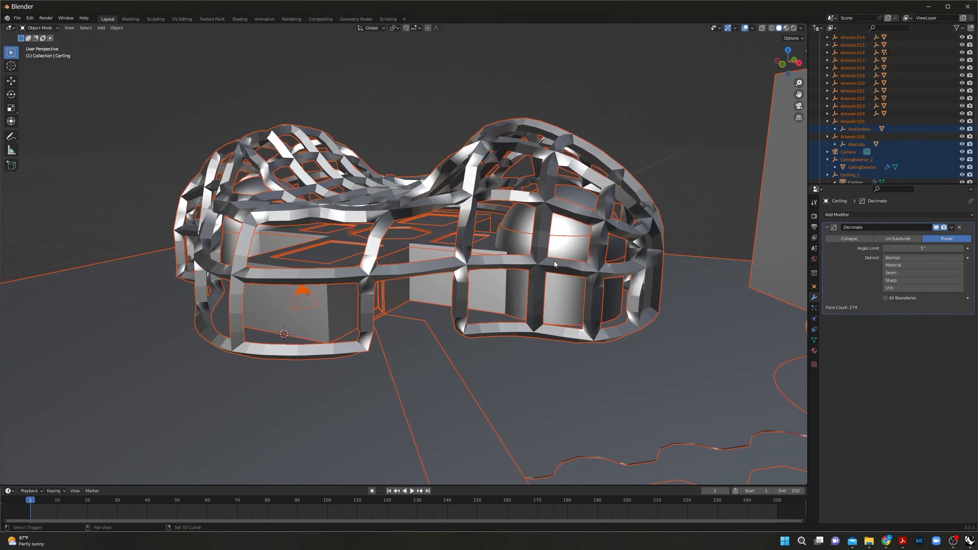
{"action": "scroll", "coordinate": [485, 280], "scroll_direction": "up", "scroll_amount": 5}
{"action": "scroll", "coordinate": [559, 320], "scroll_direction": "down", "scroll_amount": 4}
{"action": "middle_click_drag", "start_coordinate": [639, 339], "coordinate": [691, 287], "text": "shift"}
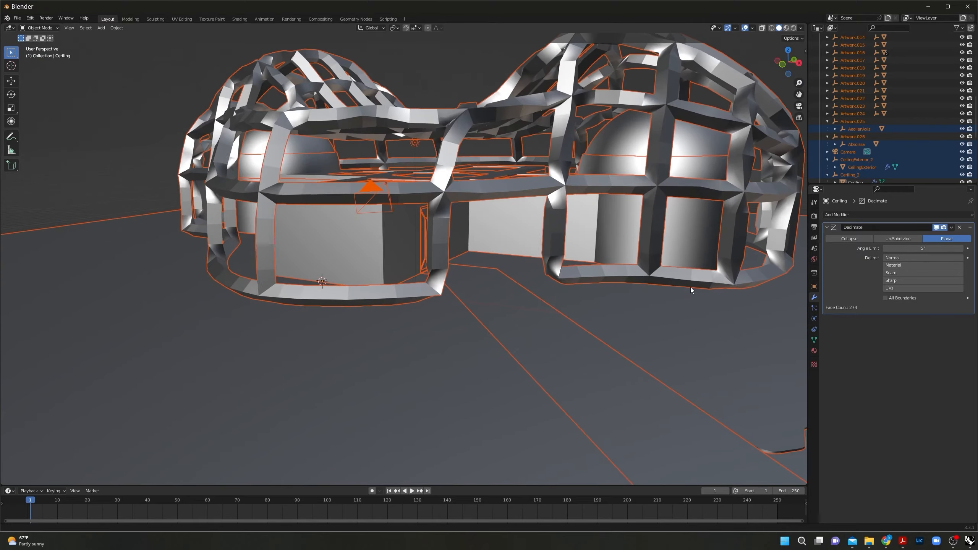
{"action": "scroll", "coordinate": [554, 278], "scroll_direction": "down", "scroll_amount": 4}
{"action": "middle_click_drag", "start_coordinate": [541, 273], "coordinate": [498, 285]}
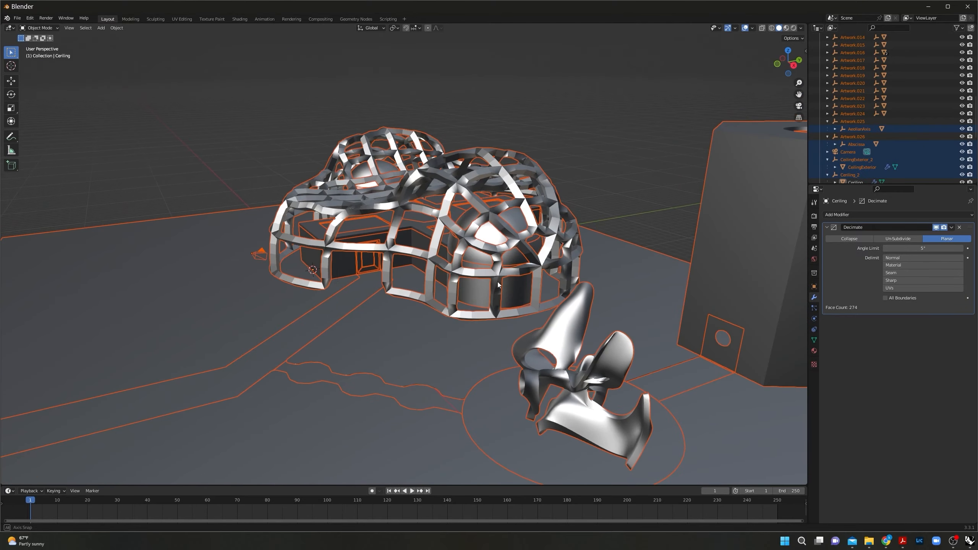
{"action": "left_click", "coordinate": [646, 159]}
{"action": "mouse_move", "coordinate": [589, 194]}
{"action": "middle_mouse_down"}
{"action": "mouse_move", "coordinate": [416, 270]}
{"action": "mouse_move", "coordinate": [355, 230]}
{"action": "mouse_move", "coordinate": [556, 354]}
{"action": "mouse_move", "coordinate": [495, 410]}
{"action": "mouse_move", "coordinate": [562, 312]}
{"action": "mouse_move", "coordinate": [390, 368]}
{"action": "middle_mouse_up"}
{"action": "scroll", "coordinate": [400, 273], "scroll_direction": "up", "scroll_amount": 3}
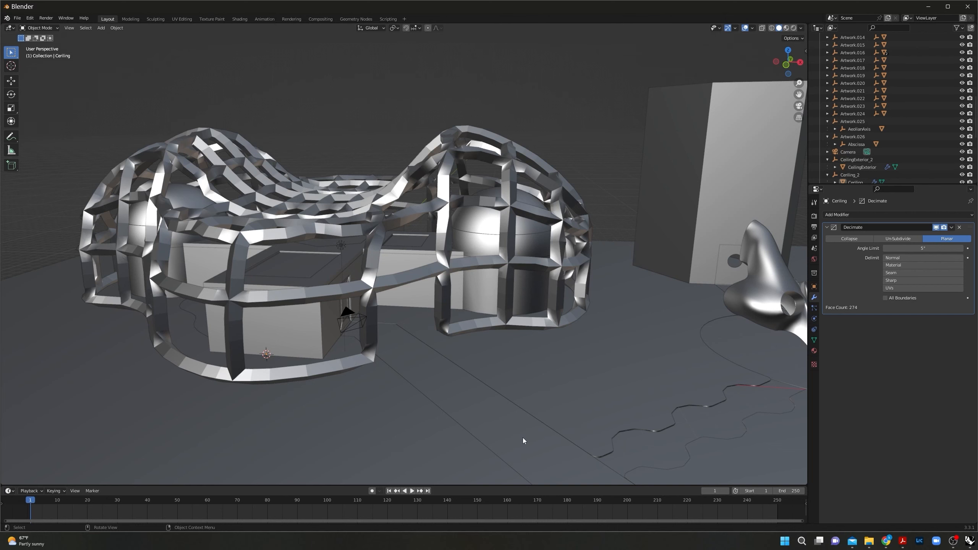
Step: Select all objects and convert them to meshes so their Decimate modifiers are applied
{"action": "key", "text": "a"}
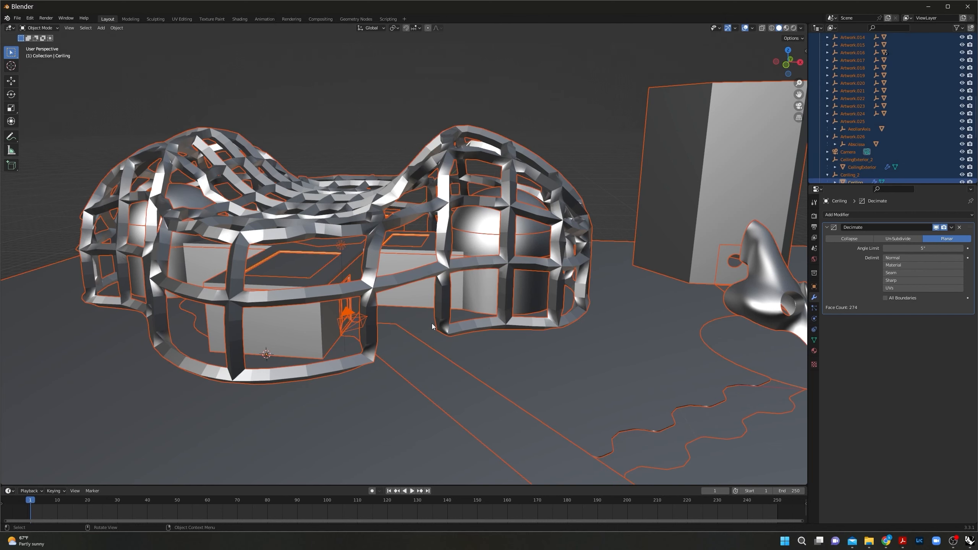
{"action": "scroll", "coordinate": [578, 406], "scroll_direction": "down", "scroll_amount": 5}
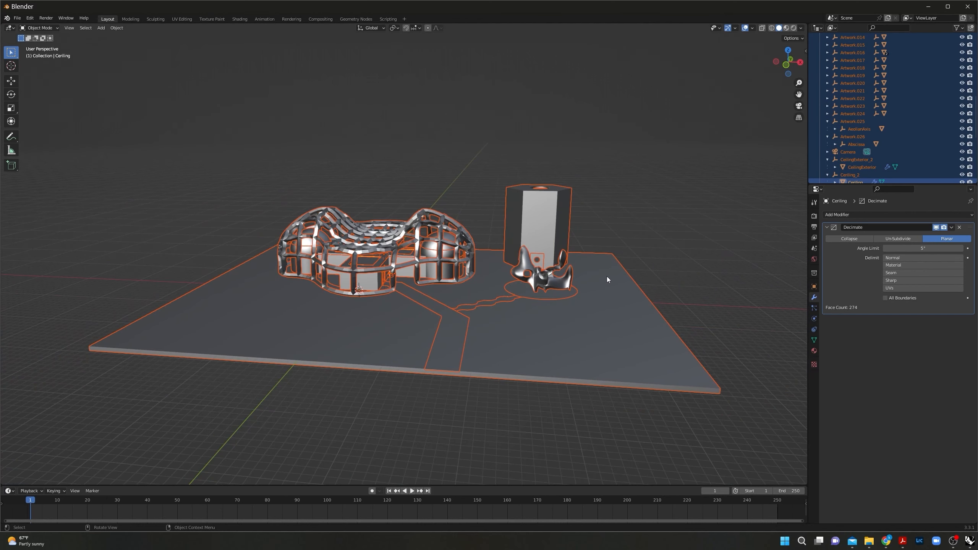
{"action": "scroll", "coordinate": [606, 276], "scroll_direction": "up", "scroll_amount": 1}
{"action": "key", "text": "alt+a"}
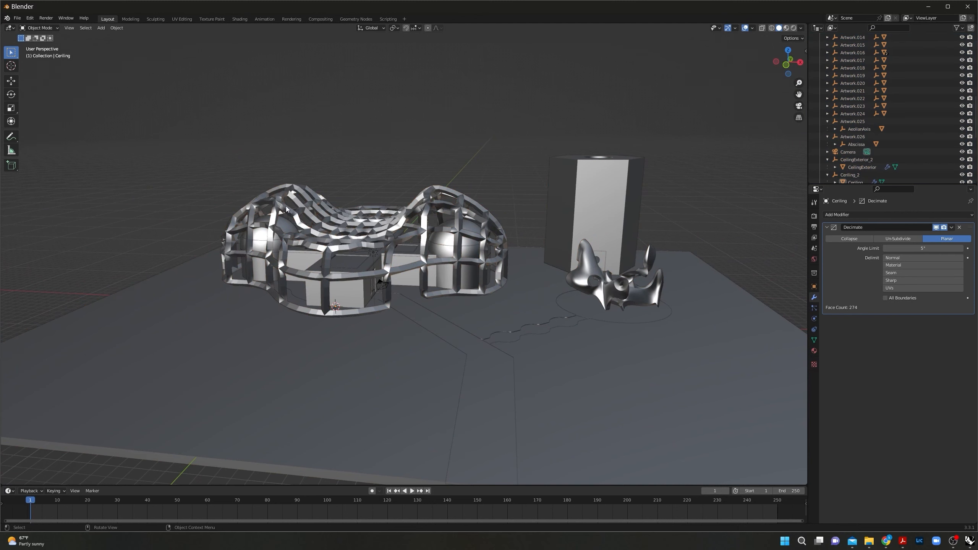
{"action": "key", "text": "a"}
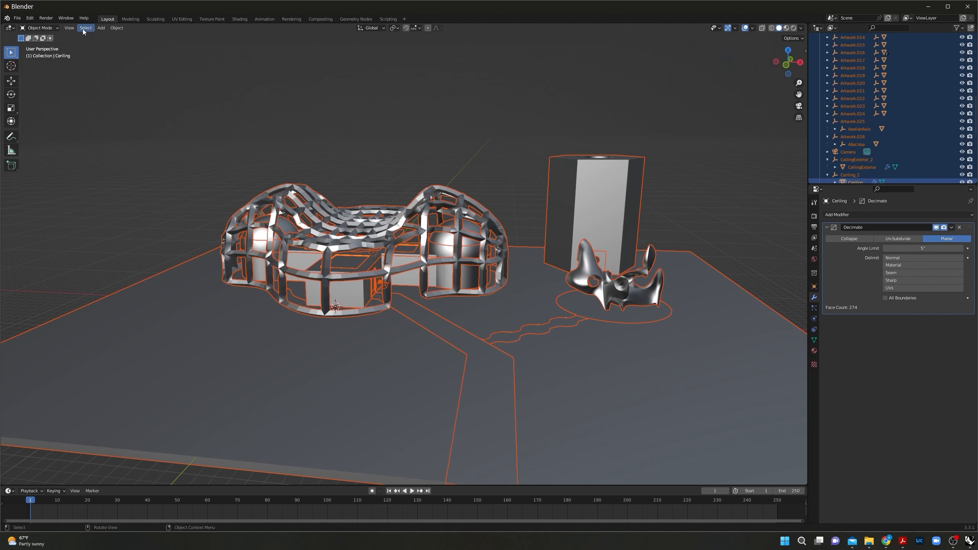
{"action": "left_click", "coordinate": [117, 29]}
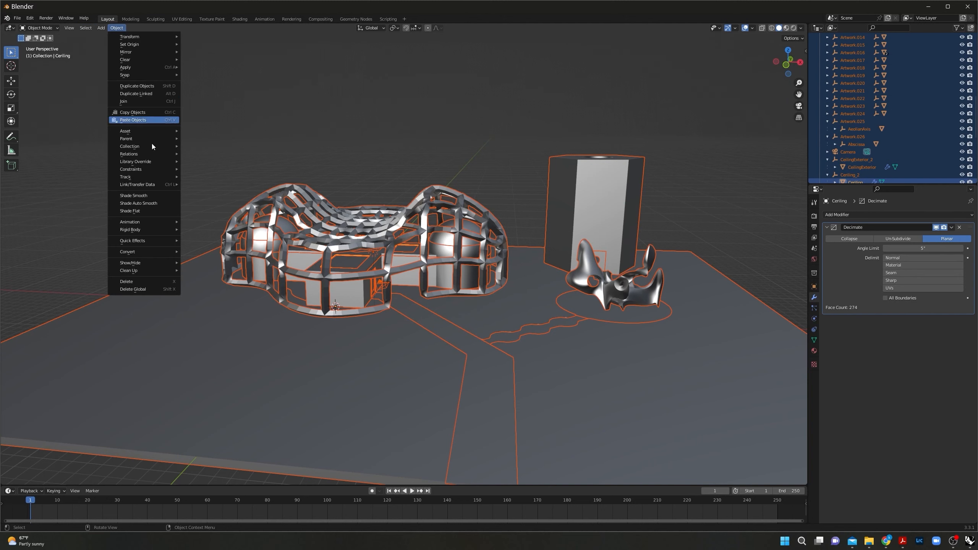
{"action": "mouse_move", "coordinate": [152, 263]}
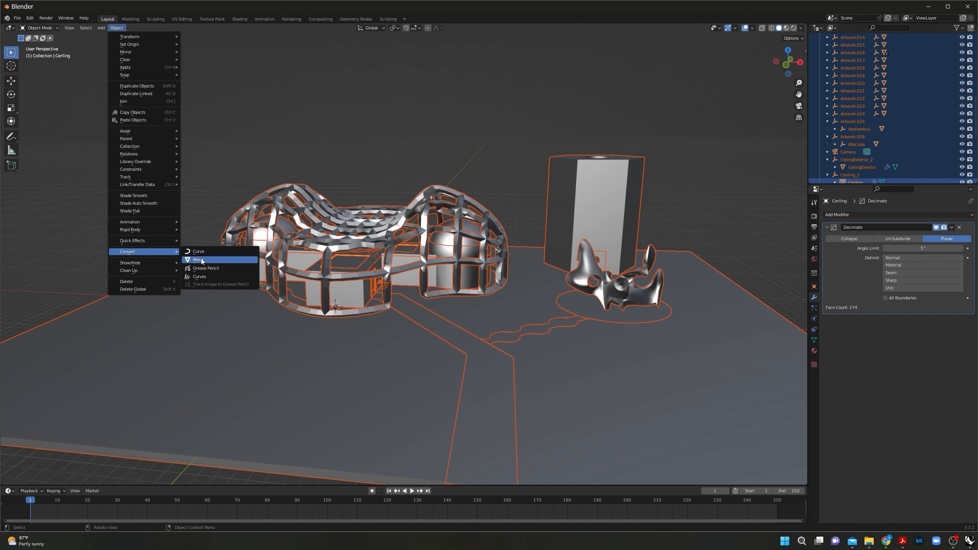
{"action": "key", "text": "Return"}
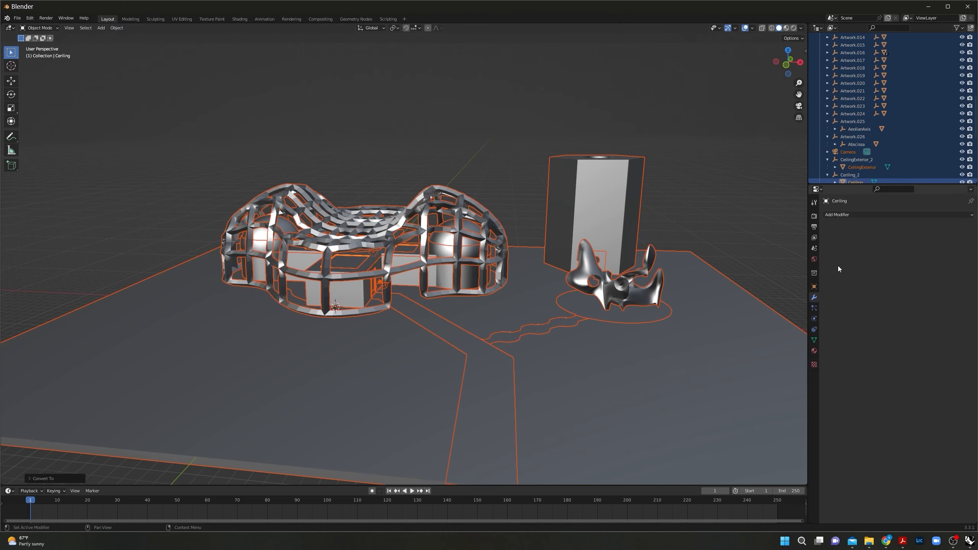
Step: Clear the selection and examine the converted pavilion, tower and sculpture from several angles
{"action": "left_click", "coordinate": [495, 178]}
{"action": "middle_click_drag", "start_coordinate": [496, 178], "coordinate": [479, 305]}
{"action": "scroll", "coordinate": [448, 339], "scroll_direction": "up", "scroll_amount": 5}
{"action": "scroll", "coordinate": [577, 293], "scroll_direction": "down", "scroll_amount": 8}
{"action": "scroll", "coordinate": [479, 301], "scroll_direction": "up", "scroll_amount": 5}
{"action": "middle_click_drag", "start_coordinate": [598, 383], "coordinate": [473, 335], "text": "shift"}
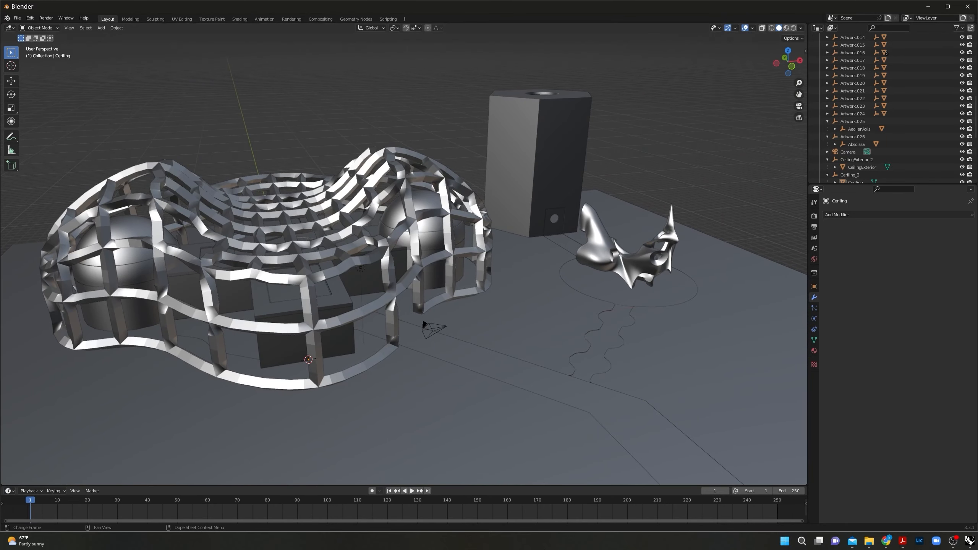
{"action": "middle_click_drag", "start_coordinate": [490, 296], "coordinate": [479, 250]}
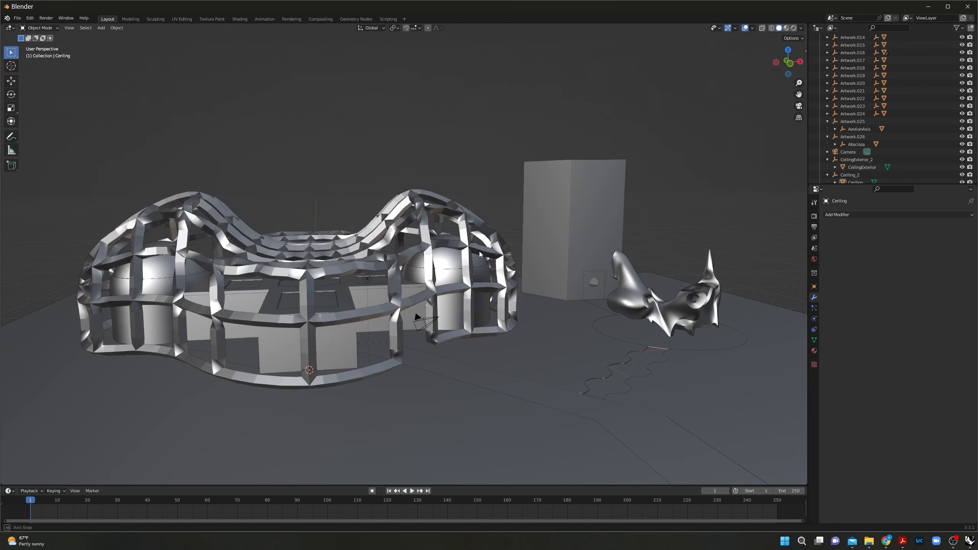
{"action": "scroll", "coordinate": [551, 303], "scroll_direction": "up", "scroll_amount": 2}
{"action": "middle_click_drag", "start_coordinate": [551, 303], "coordinate": [541, 306]}
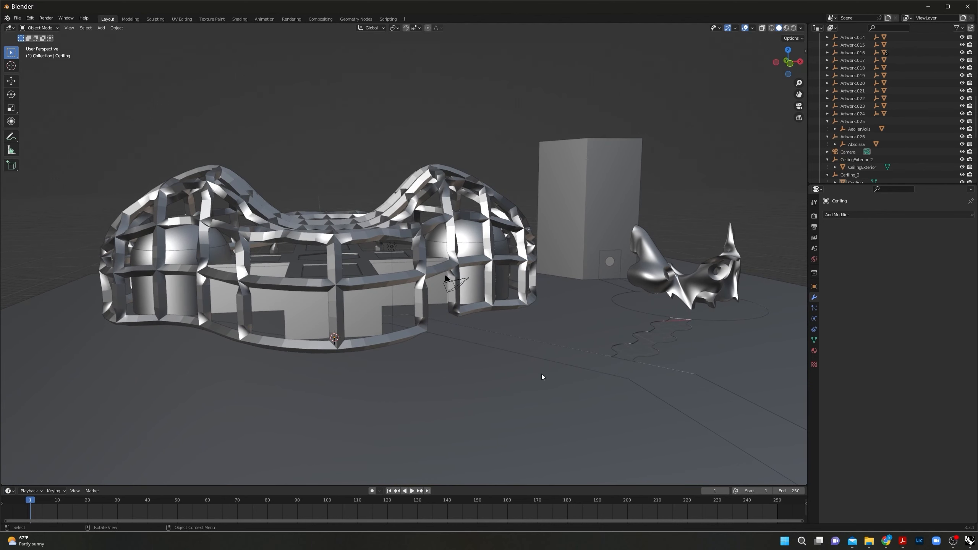